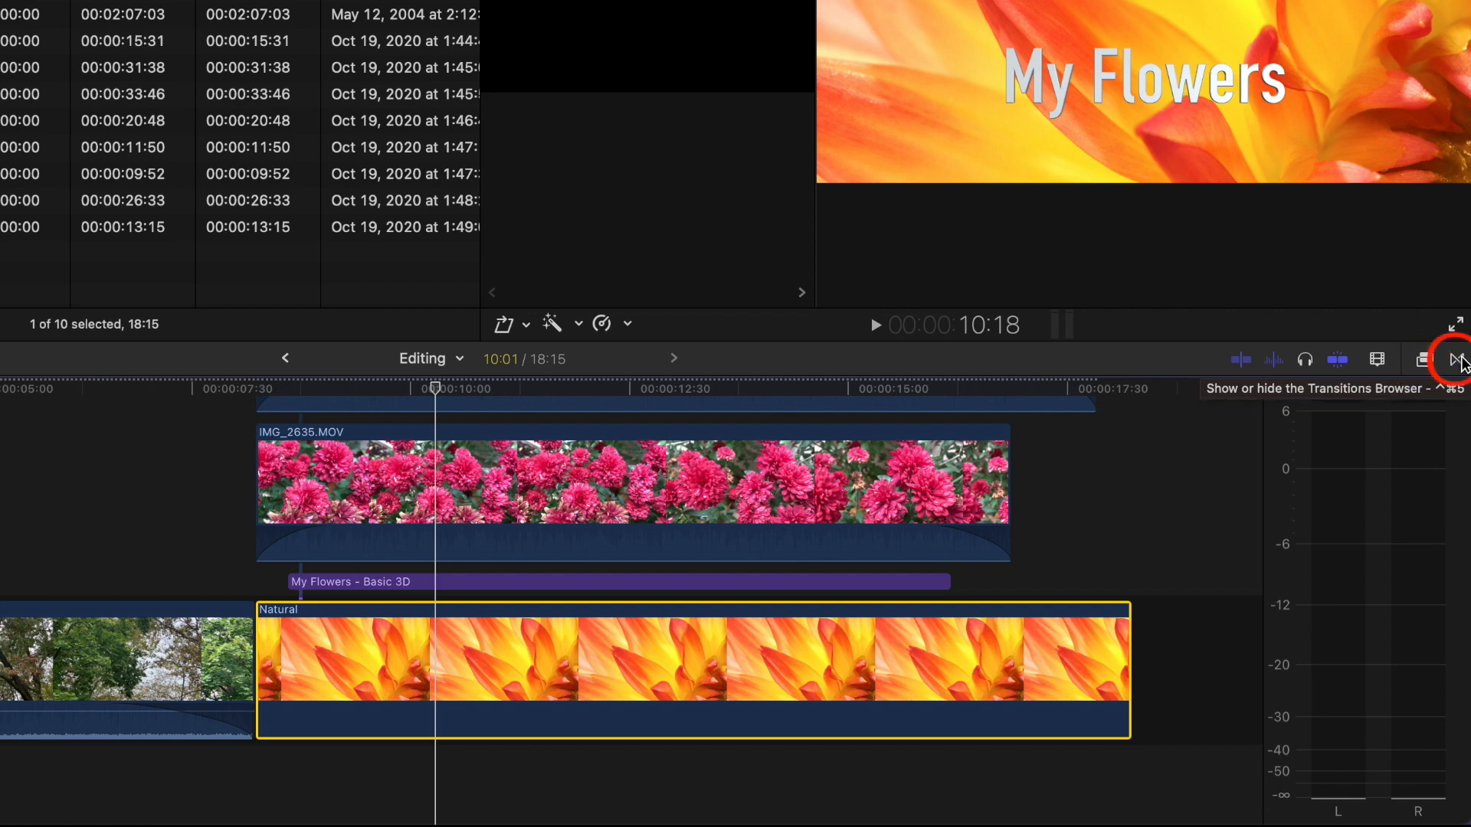
Apply the Colorize video effect from the installed effects to the Natural clip in the timeline.
{"action": "left_click", "coordinate": [1425, 359]}
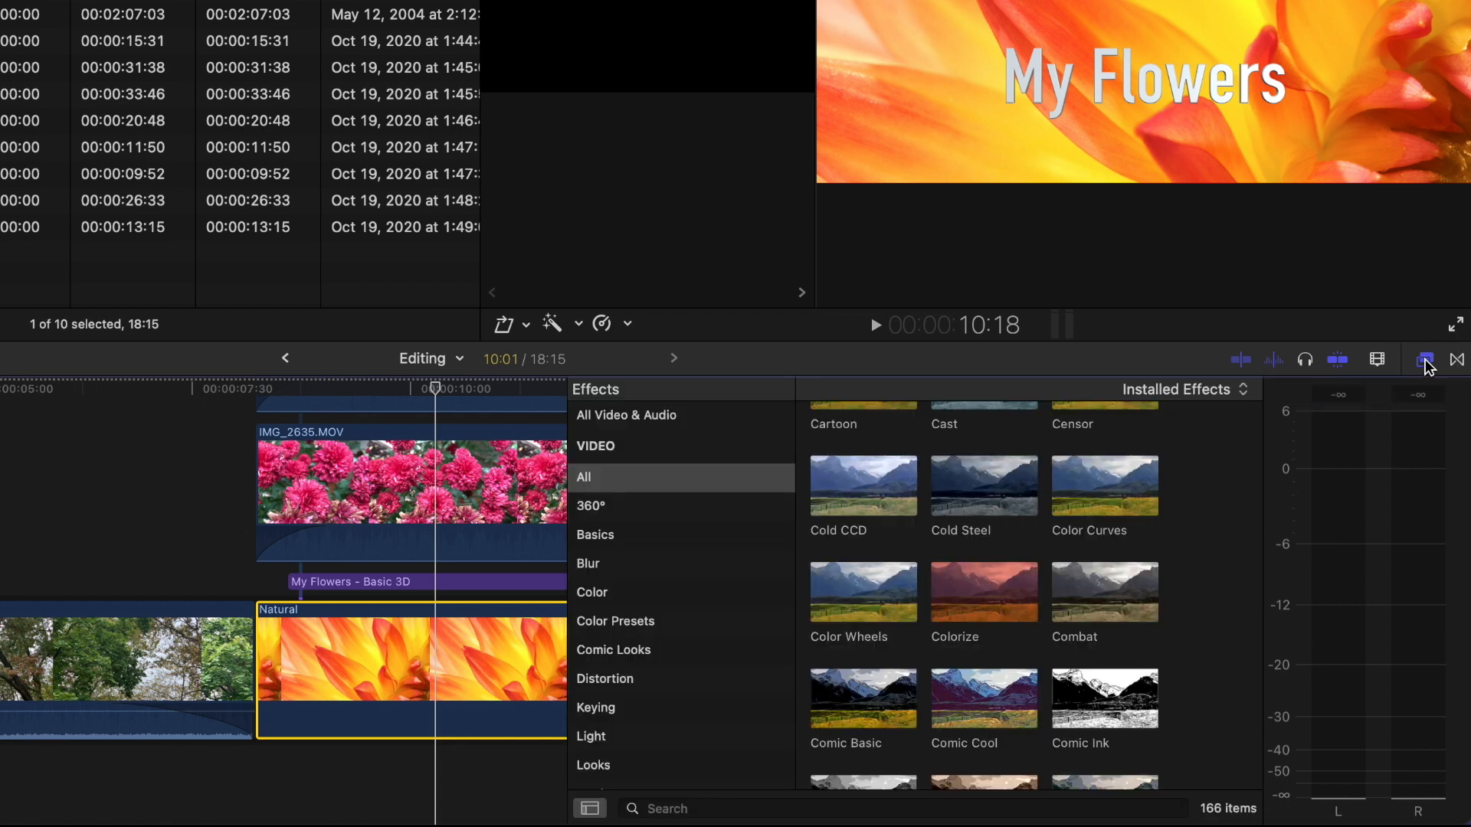
{"action": "scroll", "coordinate": [347, 613], "scroll_direction": "right", "scroll_amount": 7}
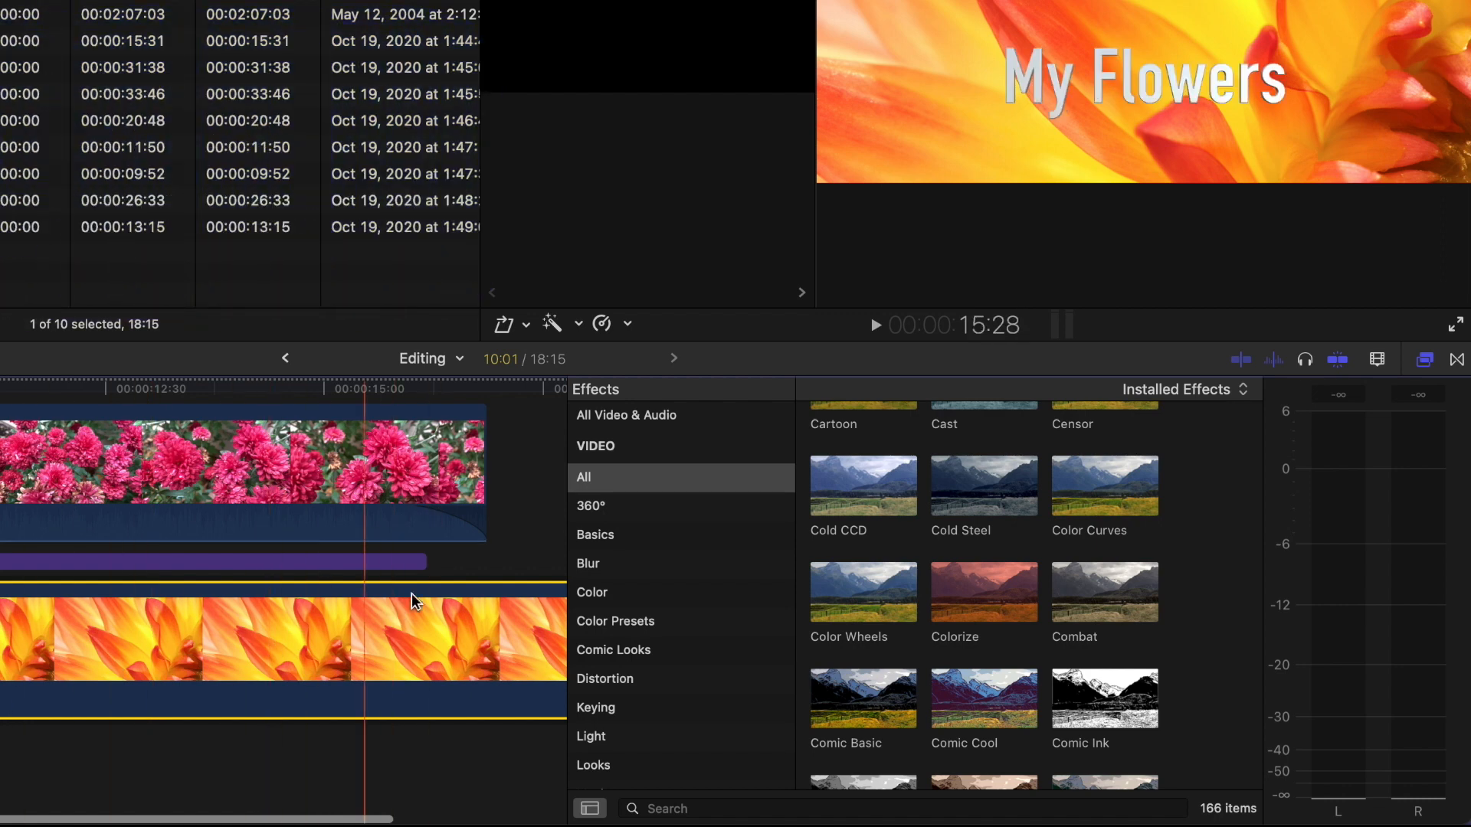
{"action": "scroll", "coordinate": [1087, 642], "scroll_direction": "up", "scroll_amount": 5}
{"action": "scroll", "coordinate": [1084, 613], "scroll_direction": "down", "scroll_amount": 12}
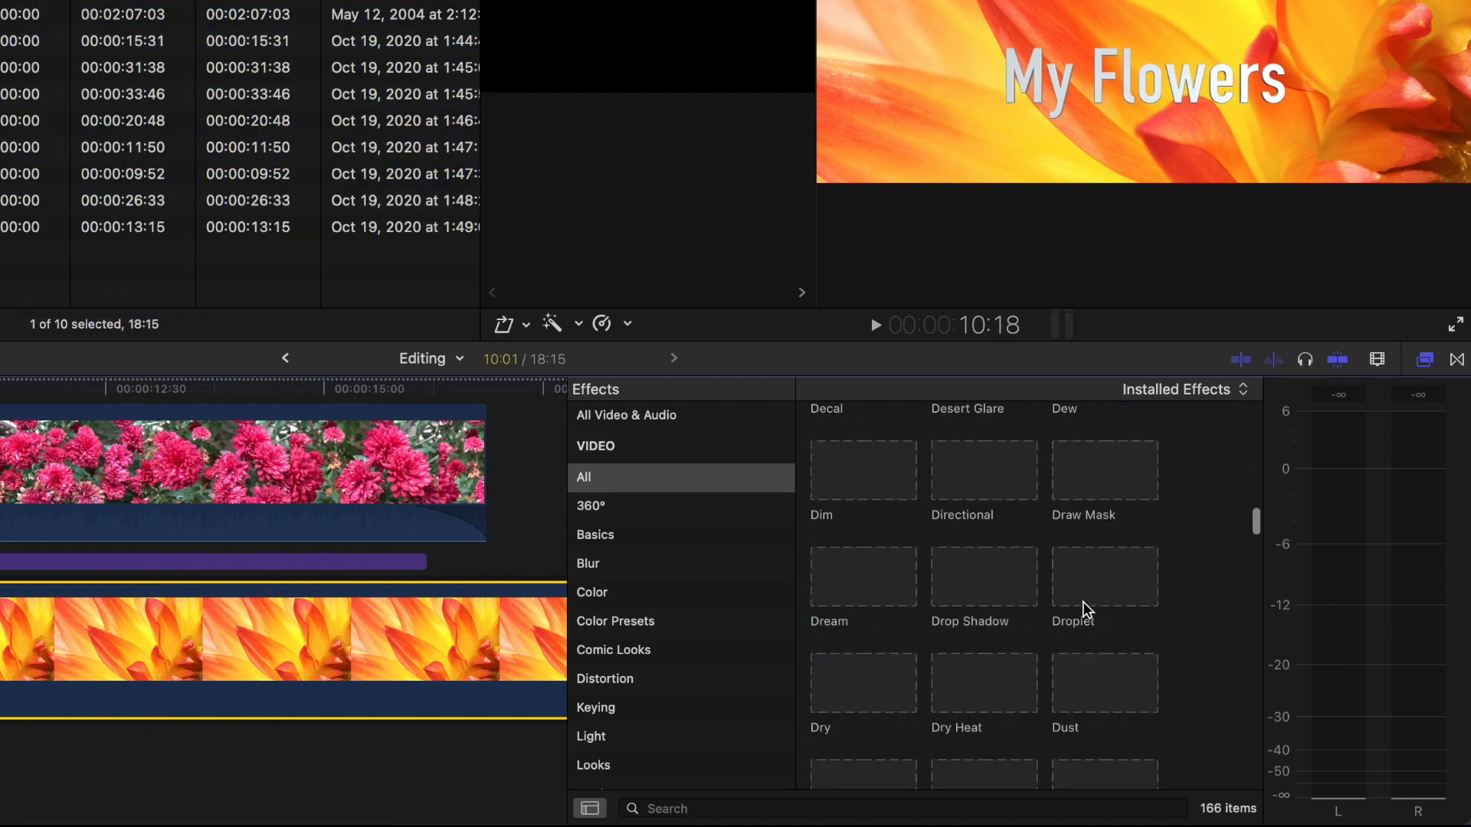
{"action": "scroll", "coordinate": [1087, 610], "scroll_direction": "up", "scroll_amount": 10}
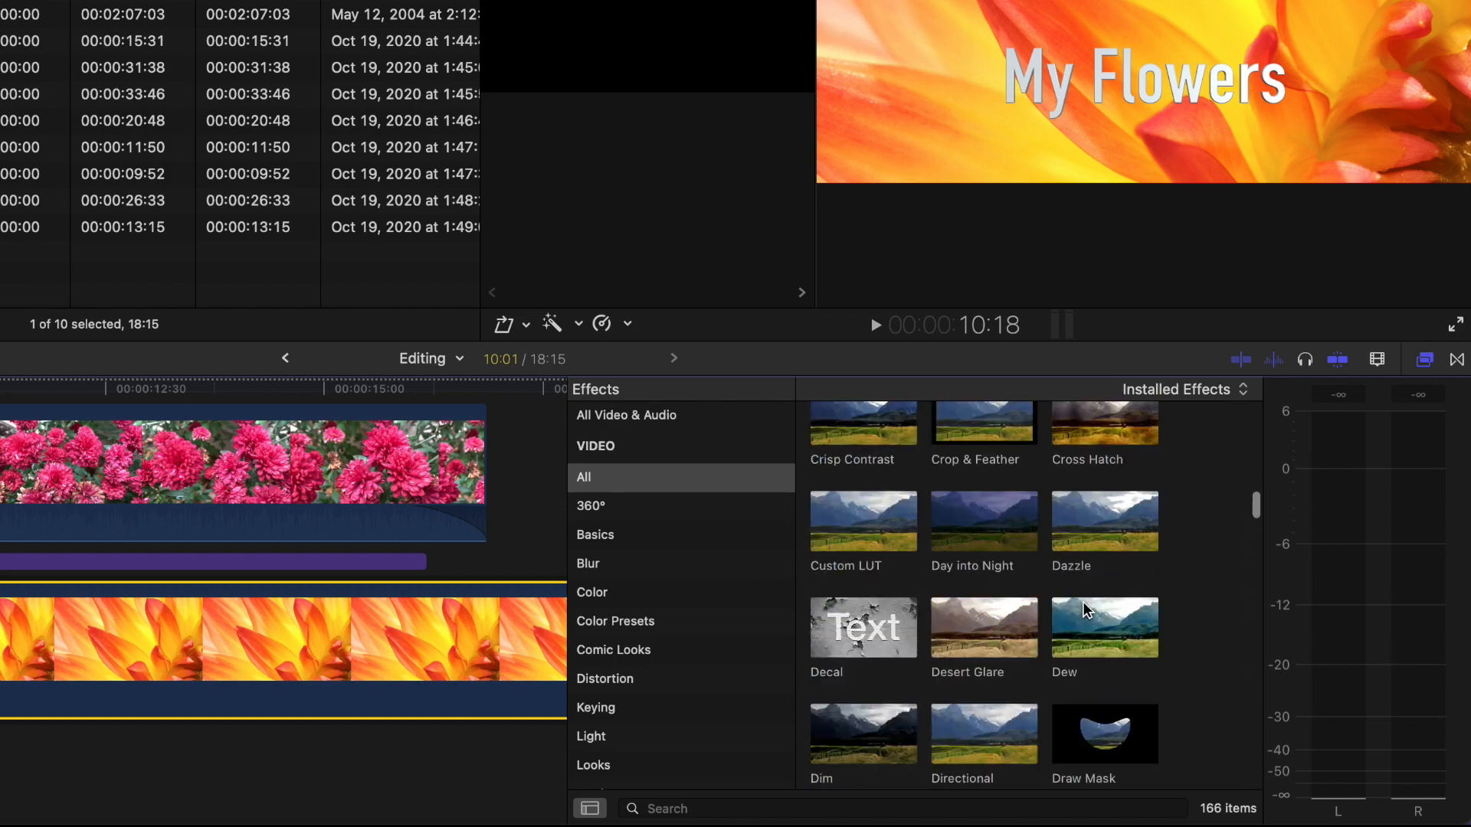
{"action": "scroll", "coordinate": [1086, 610], "scroll_direction": "down", "scroll_amount": 2}
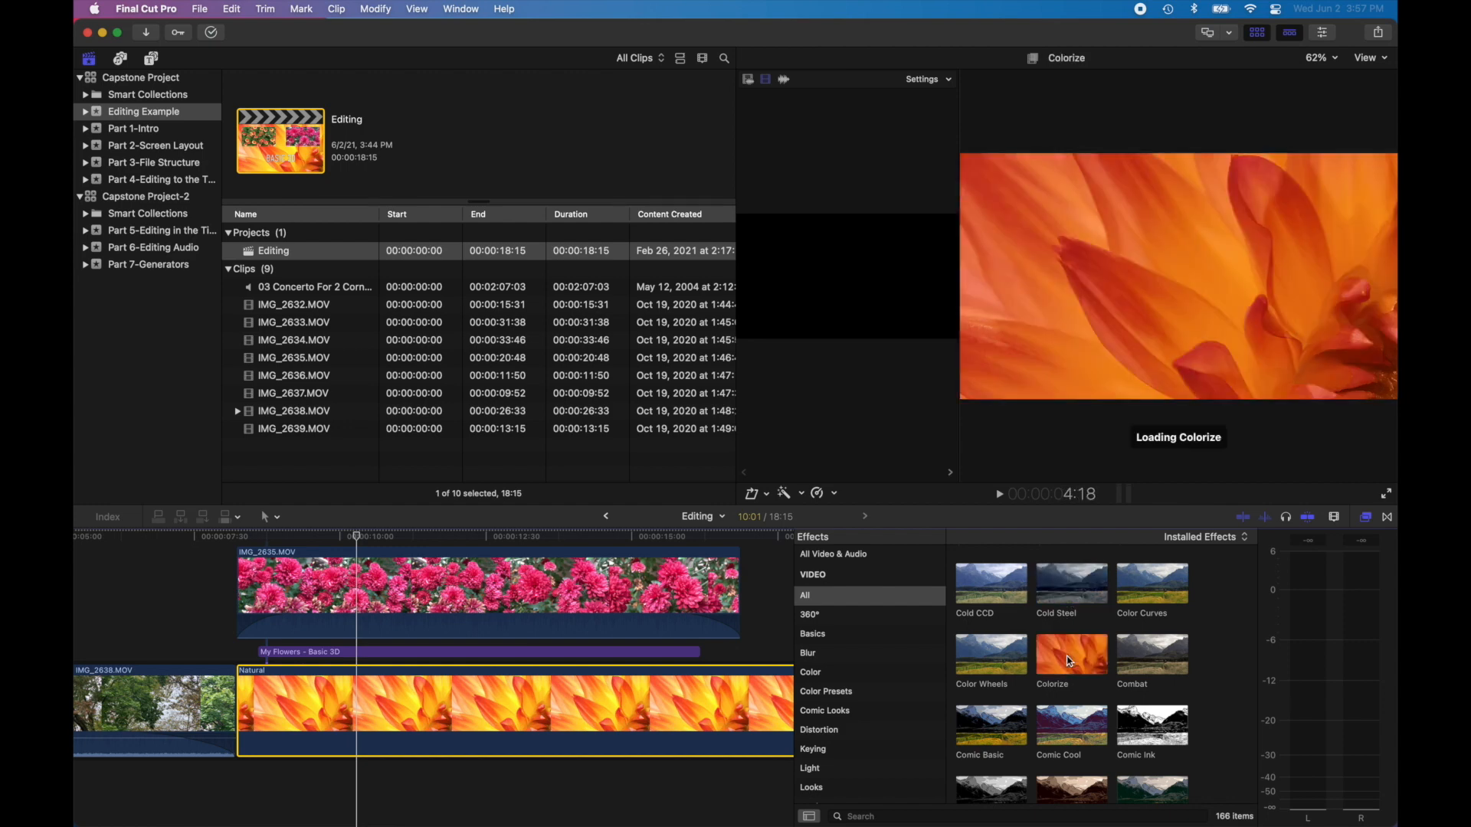
{"action": "left_click_drag", "start_coordinate": [1075, 657], "coordinate": [661, 720]}
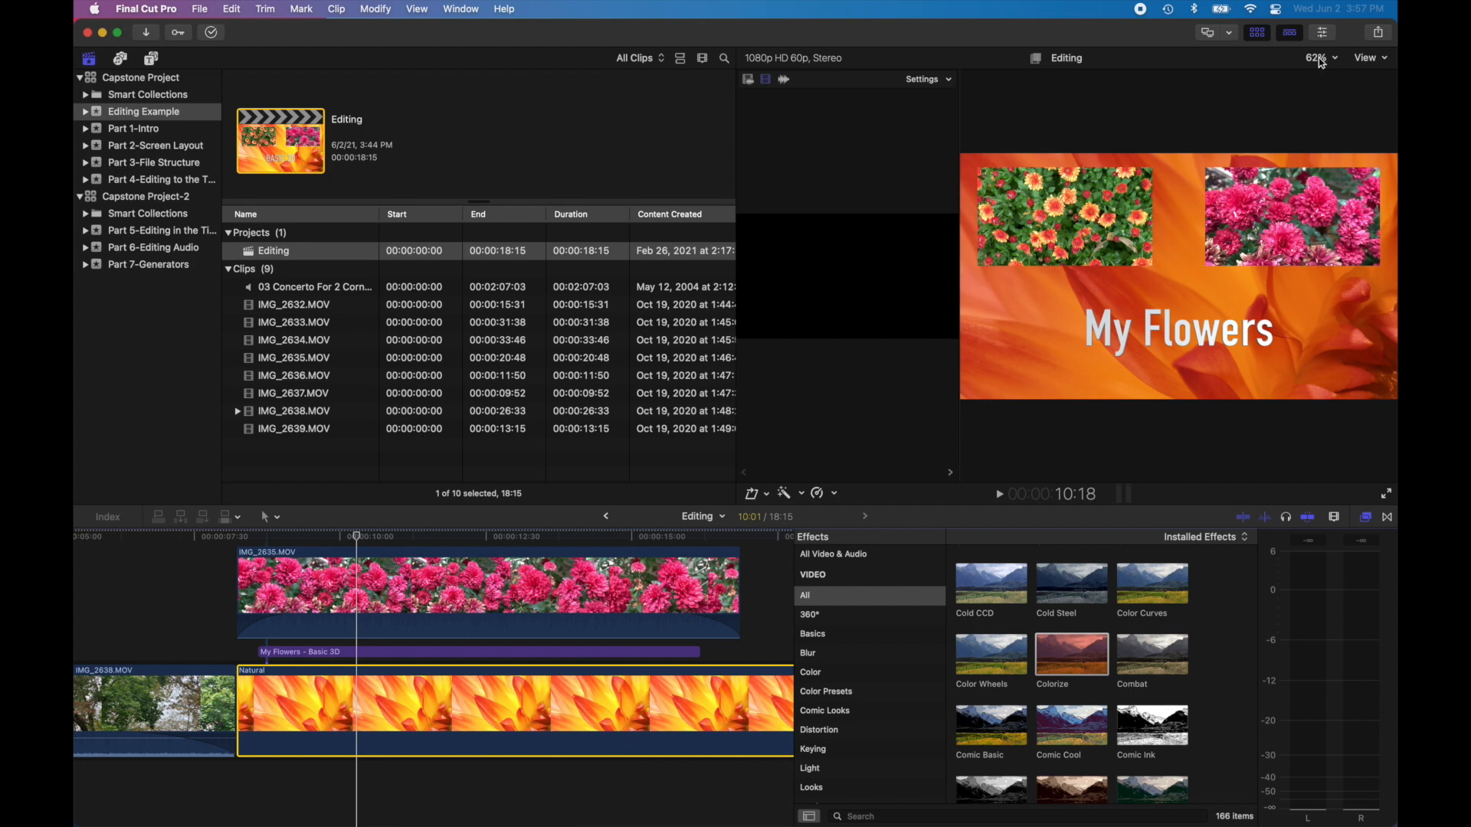
Show the Natural clip's video effect settings and raise the Colorize intensity to 88.79.
{"action": "left_click", "coordinate": [1323, 33]}
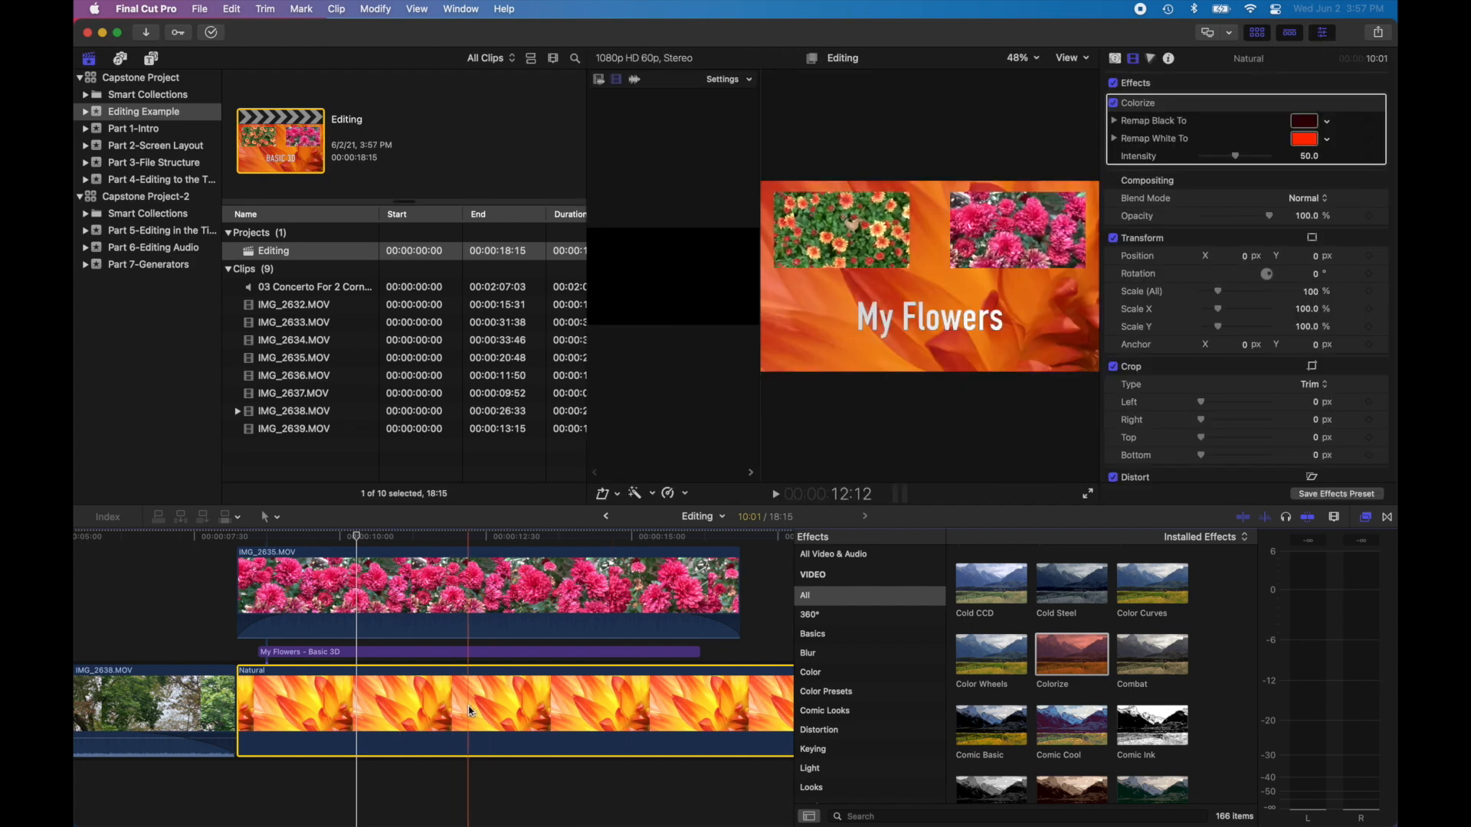
{"action": "left_click", "coordinate": [1131, 60]}
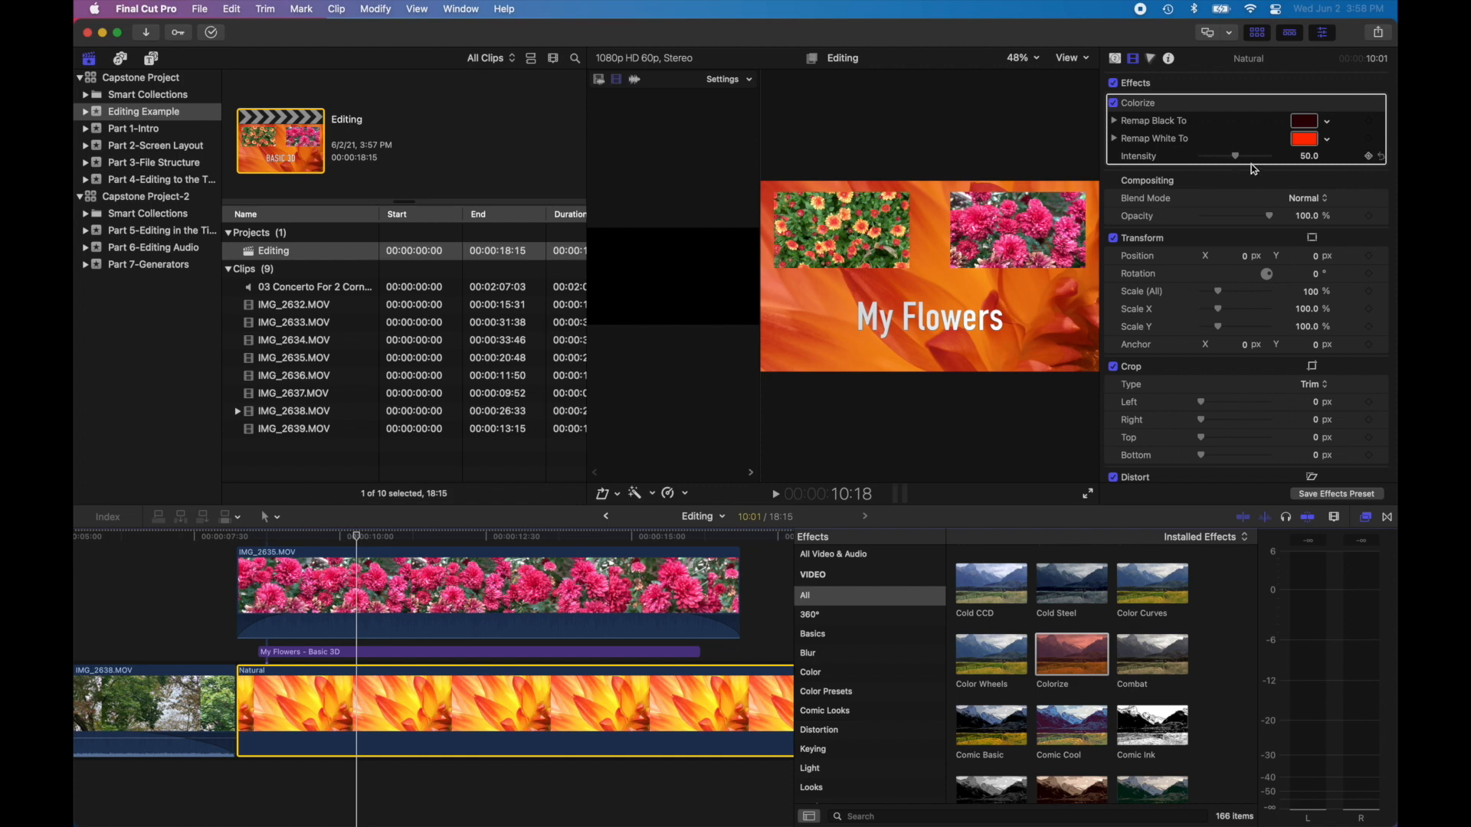
{"action": "left_click_drag", "start_coordinate": [1239, 159], "coordinate": [1174, 163]}
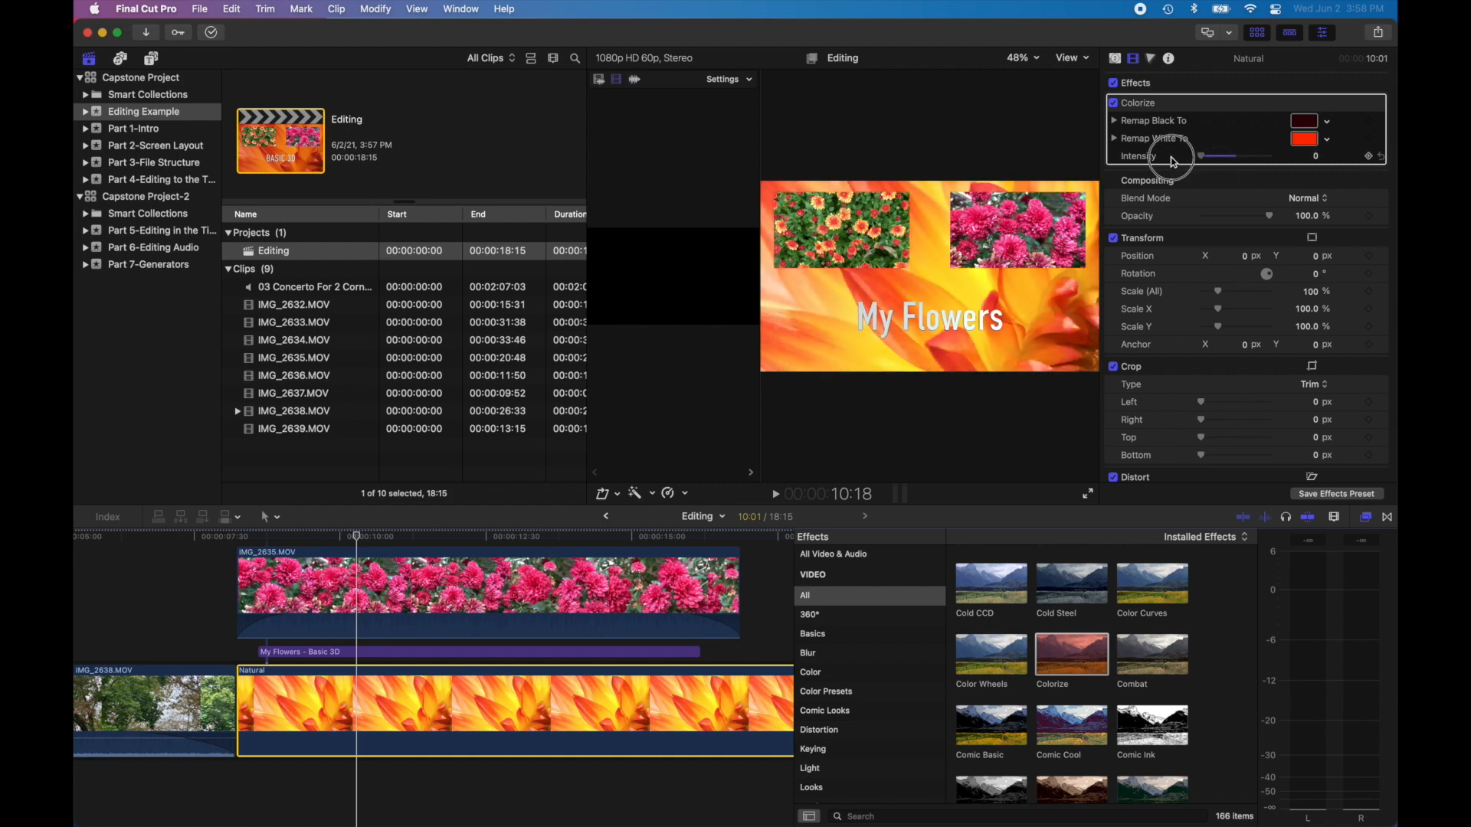
{"action": "left_click_drag", "start_coordinate": [1174, 163], "coordinate": [1265, 162]}
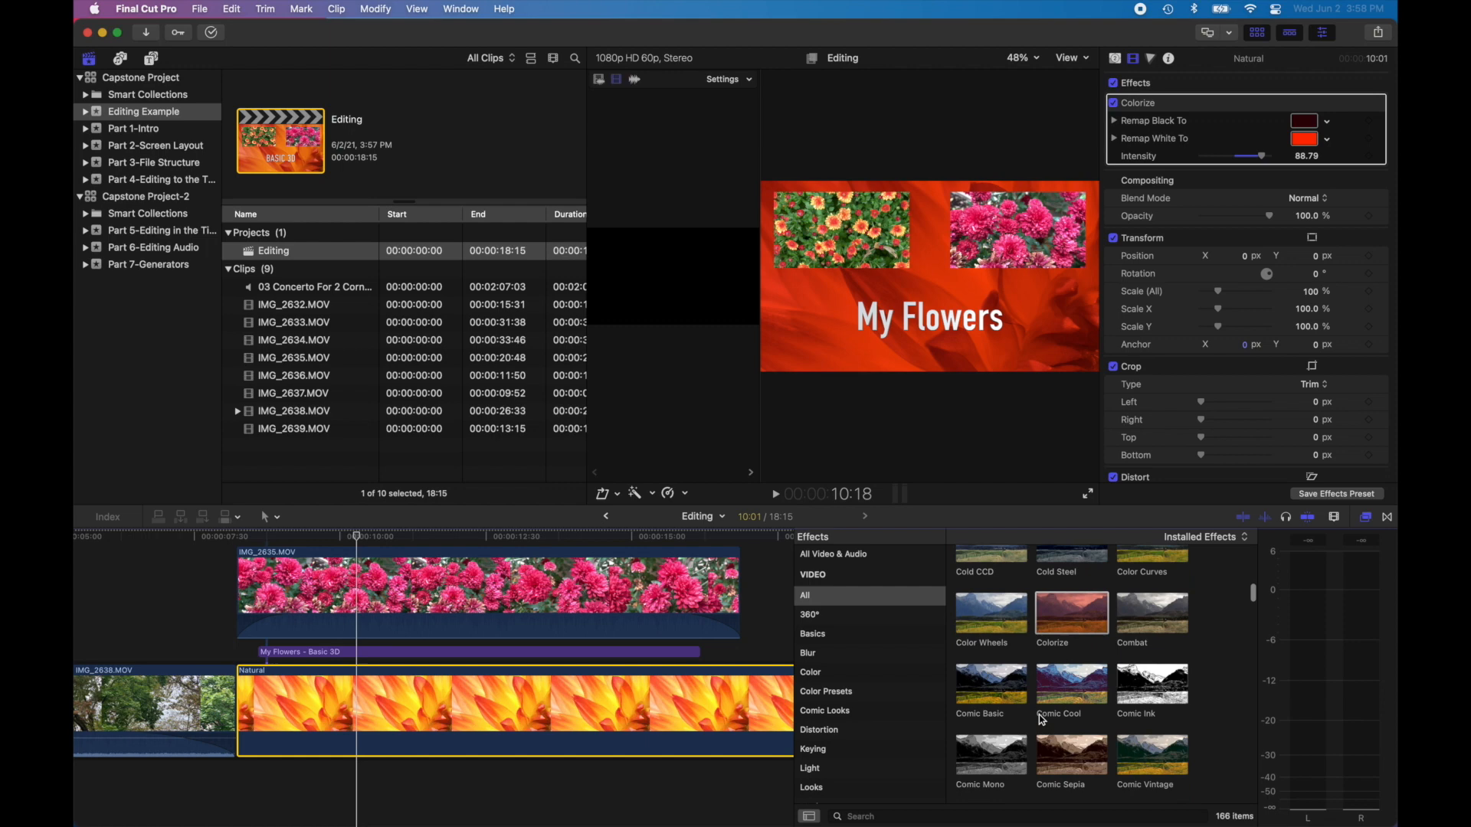
Add the Glass Block effect from the Distortion category to the Natural clip.
{"action": "scroll", "coordinate": [1042, 720], "scroll_direction": "down", "scroll_amount": 4}
{"action": "scroll", "coordinate": [1042, 720], "scroll_direction": "down", "scroll_amount": 2}
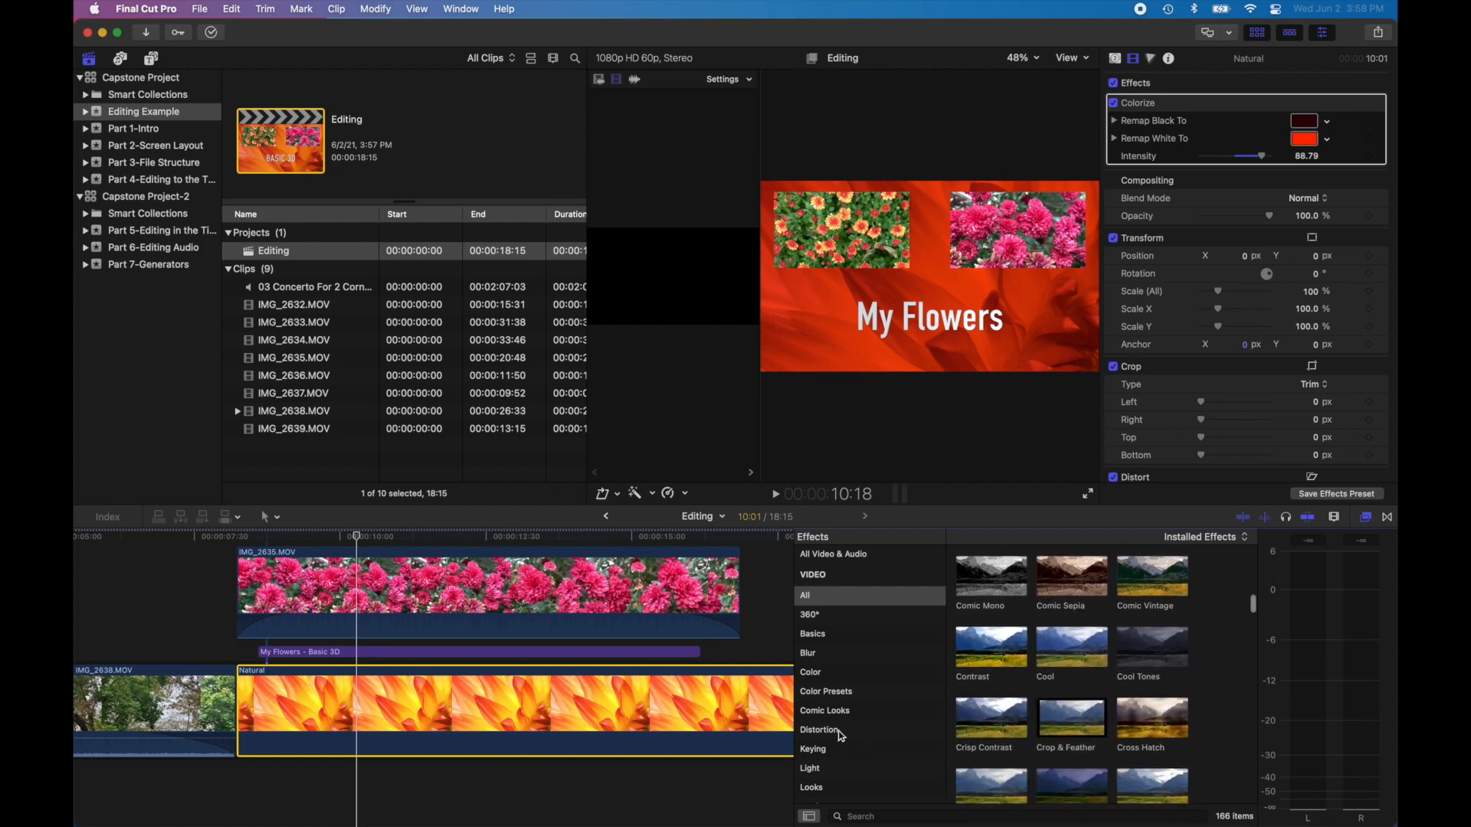
{"action": "left_click", "coordinate": [833, 712]}
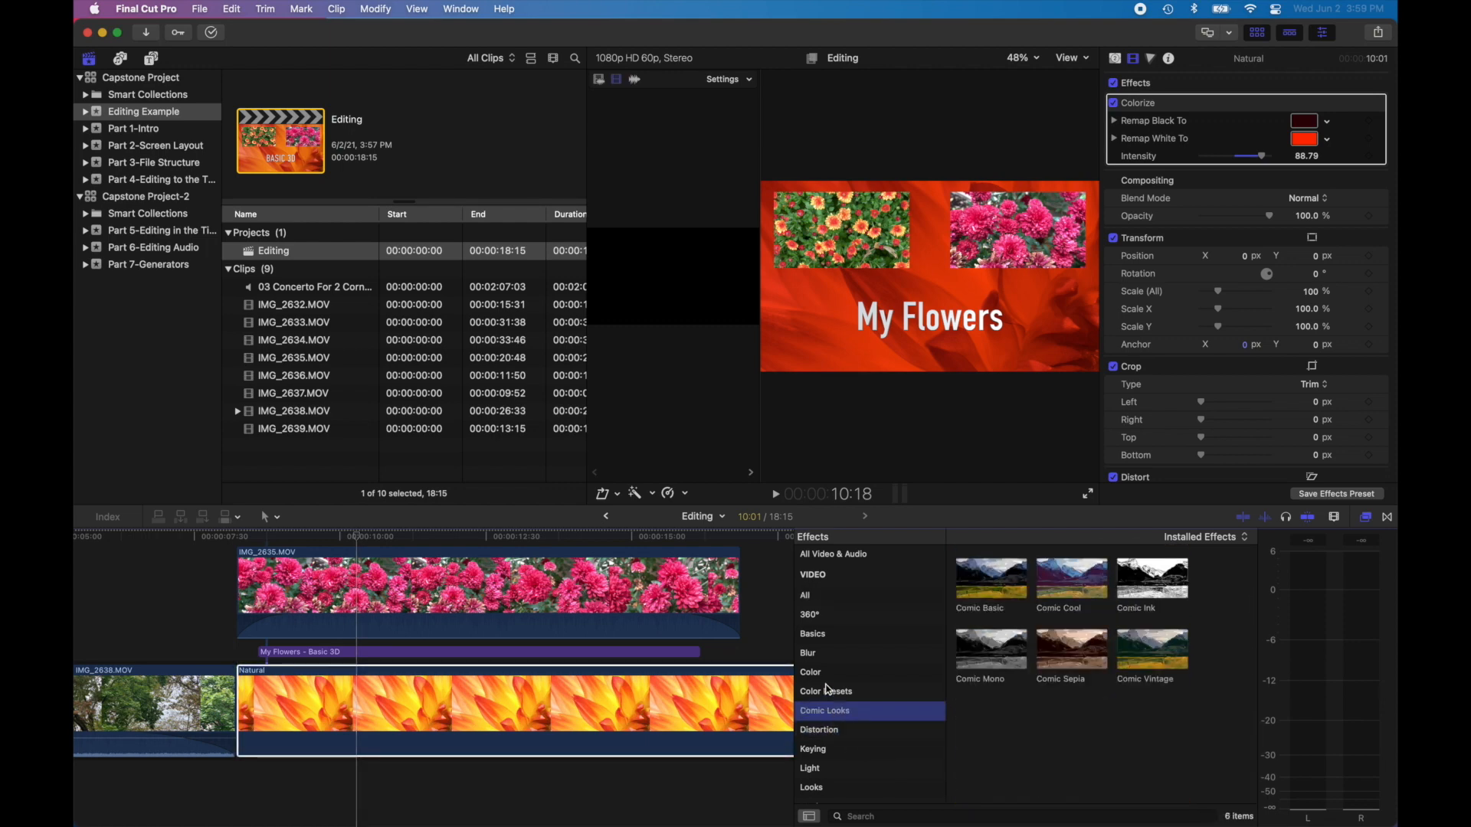
{"action": "left_click", "coordinate": [827, 691]}
{"action": "left_click", "coordinate": [818, 675]}
{"action": "left_click", "coordinate": [817, 731]}
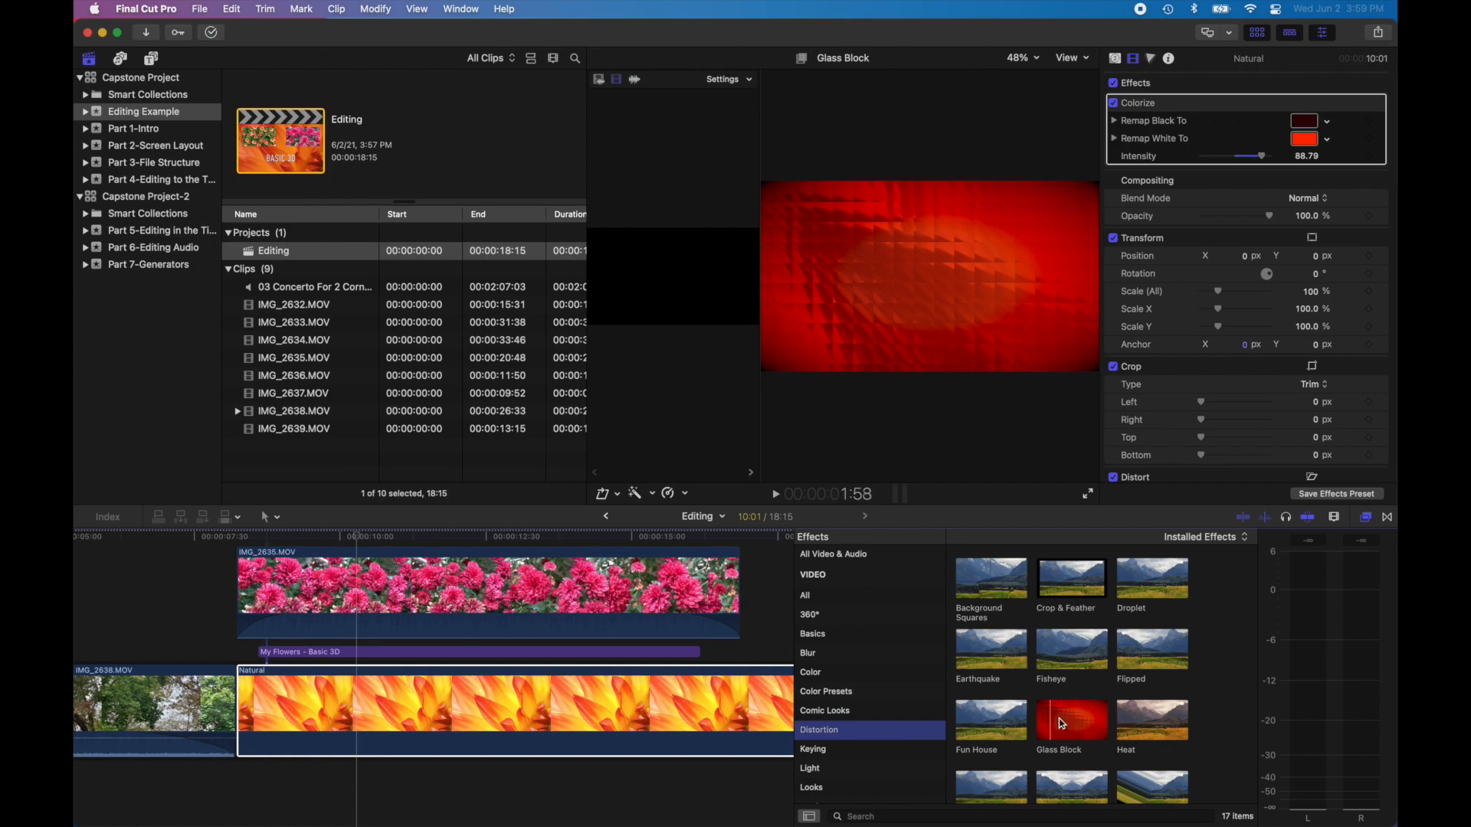
{"action": "left_click_drag", "start_coordinate": [1068, 726], "coordinate": [665, 723]}
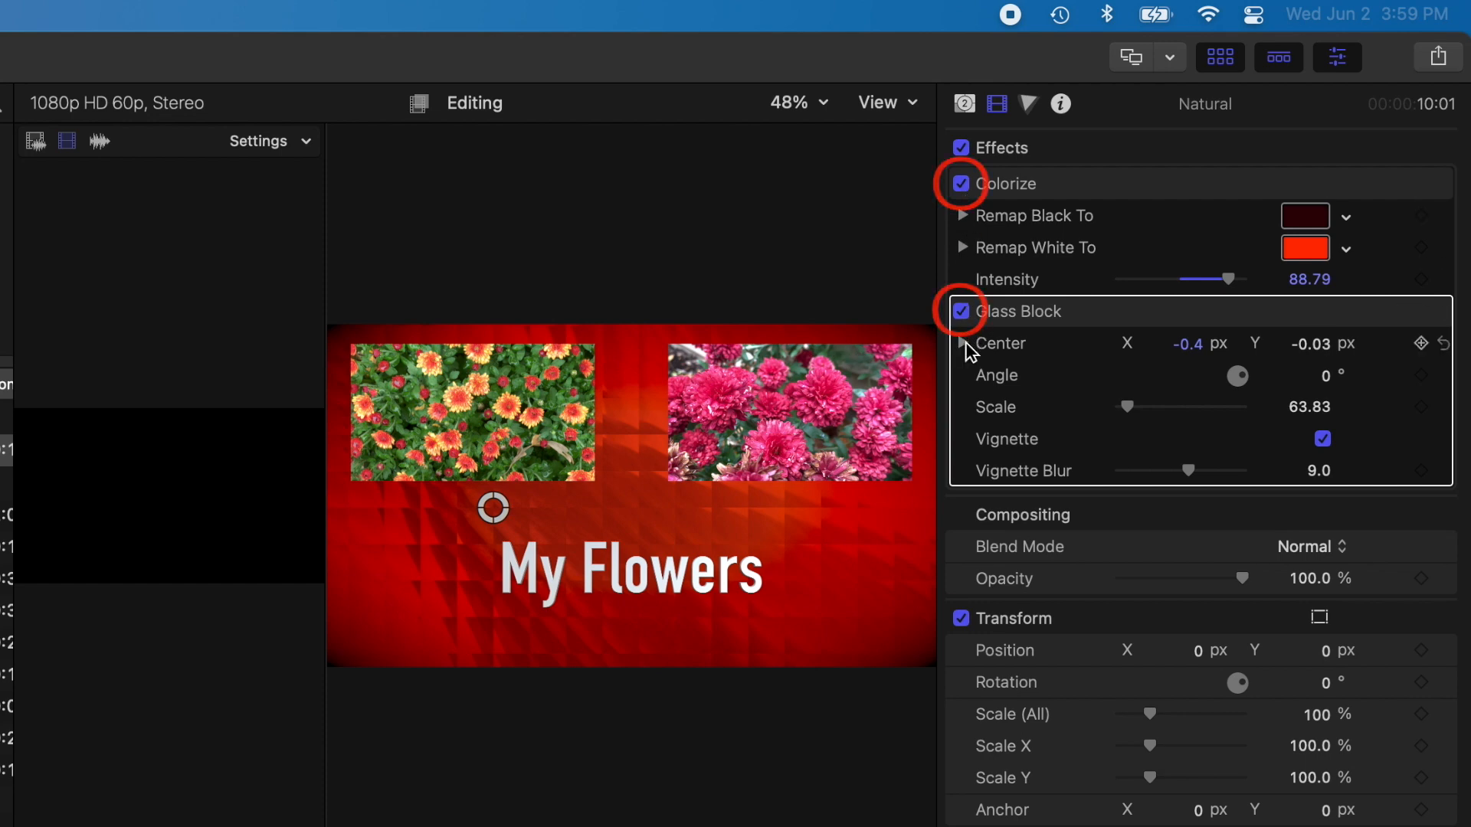
Compare the look by switching Glass Block, Colorize and all effects off and back on, one after another.
{"action": "left_click", "coordinate": [961, 312]}
{"action": "left_click", "coordinate": [961, 313]}
{"action": "left_click", "coordinate": [962, 185]}
{"action": "left_click", "coordinate": [962, 185]}
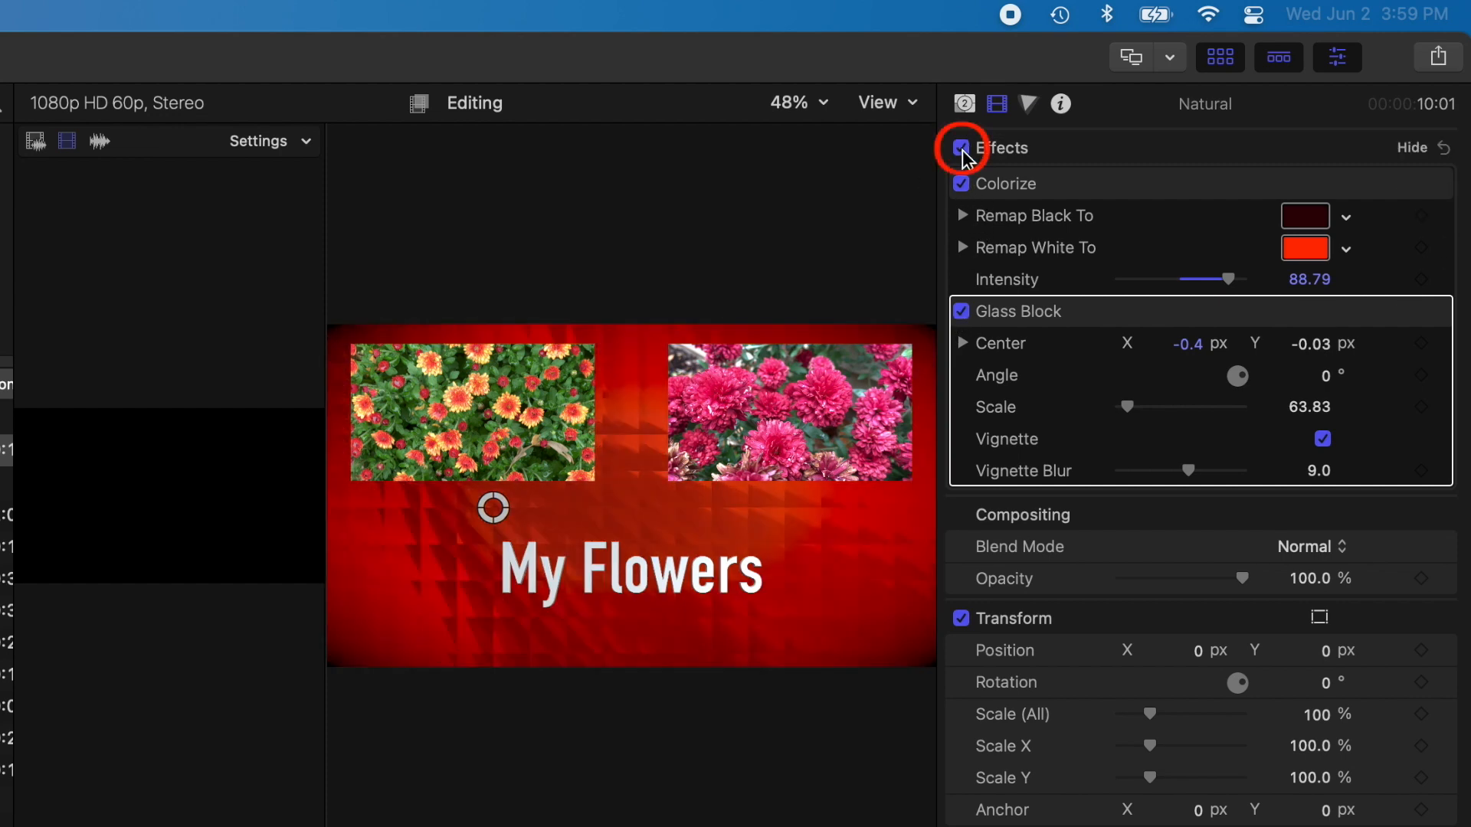
{"action": "left_click", "coordinate": [963, 151]}
{"action": "left_click", "coordinate": [964, 151]}
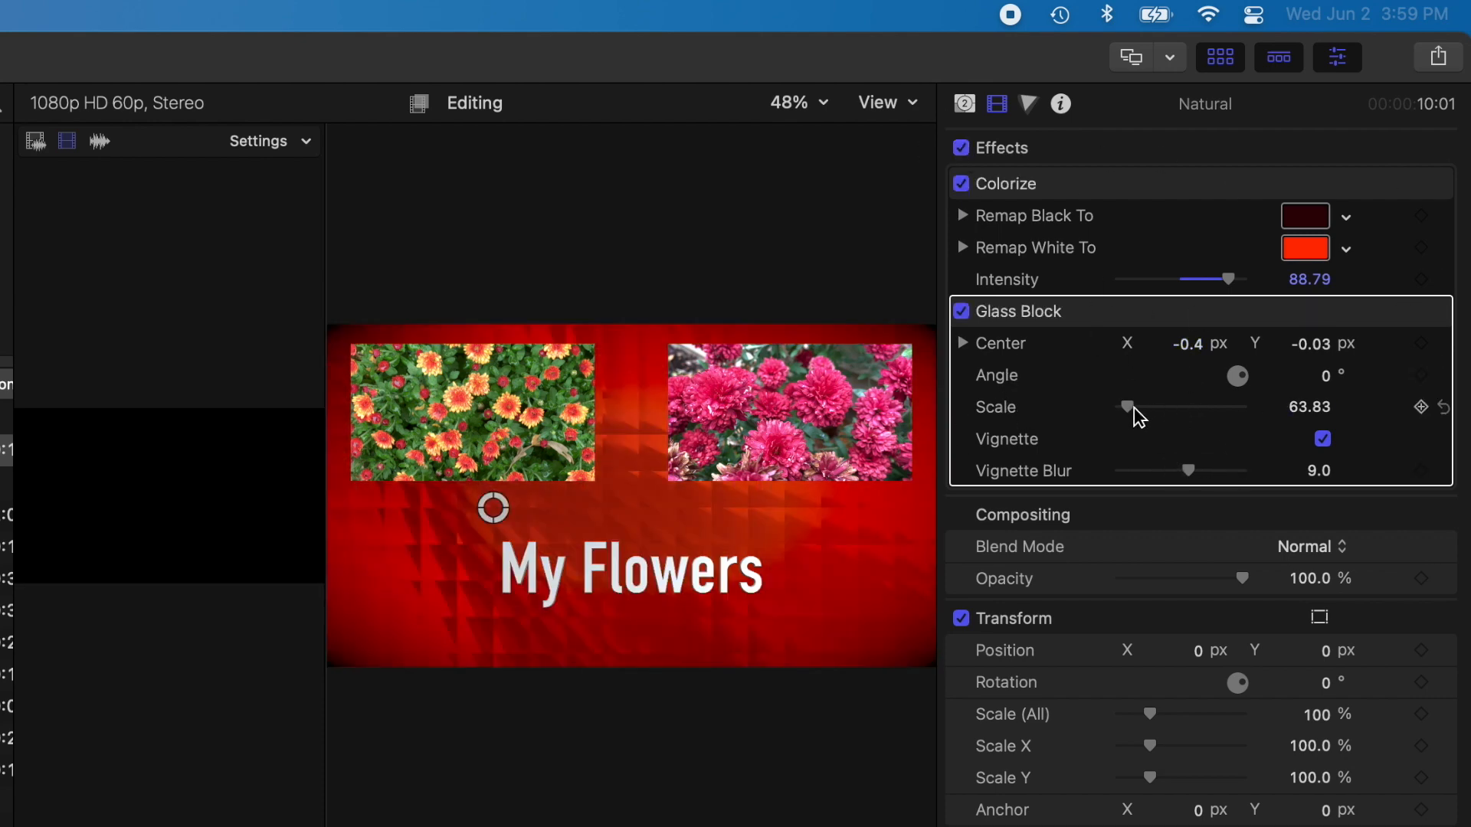
Set the Glass Block scale to 239.44 and its vignette blur to 8.0.
{"action": "left_click_drag", "start_coordinate": [1137, 416], "coordinate": [1159, 415]}
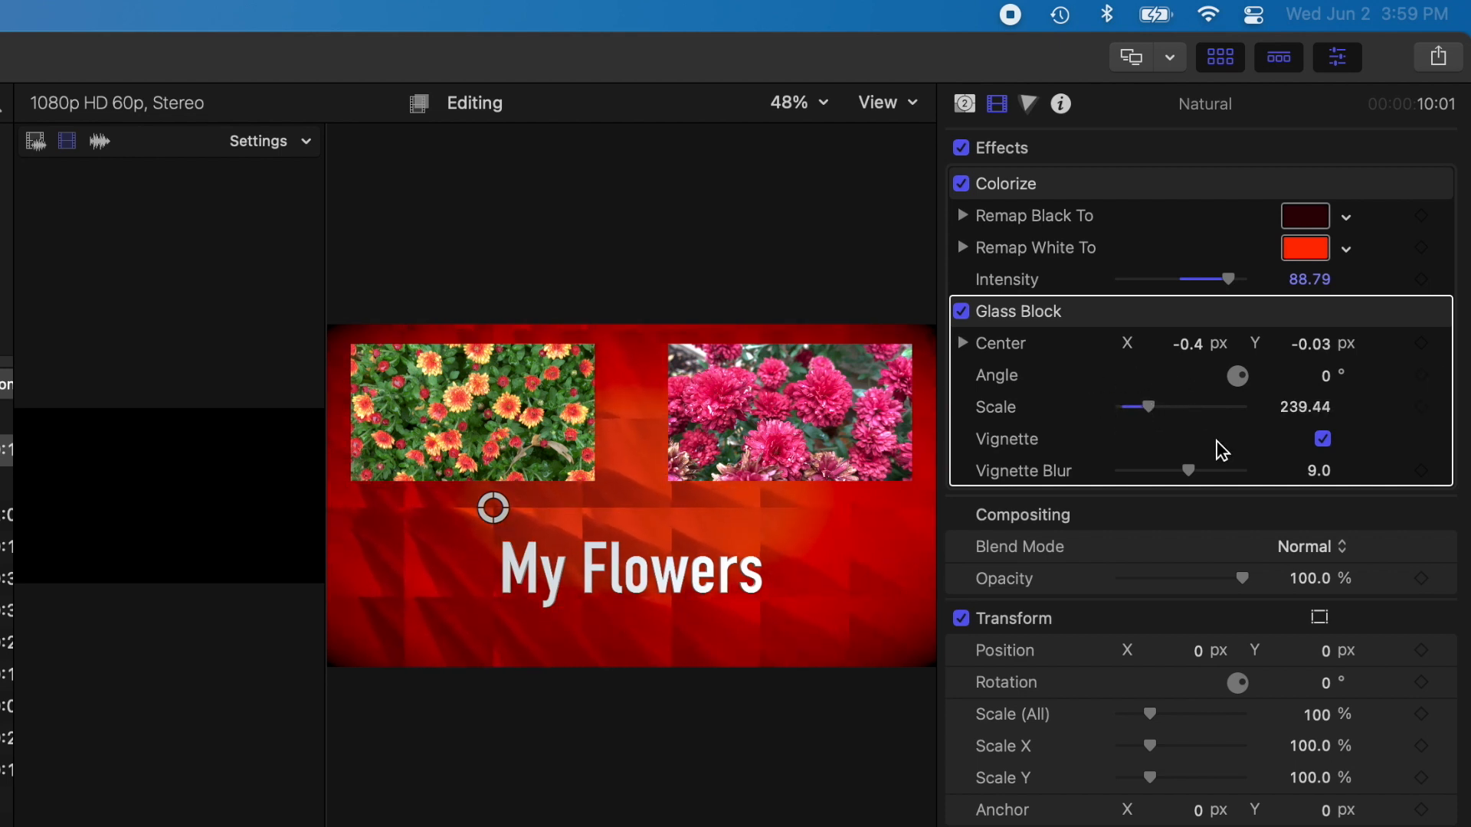
{"action": "mouse_move", "coordinate": [1191, 485]}
{"action": "left_mouse_down"}
{"action": "mouse_move", "coordinate": [1139, 483]}
{"action": "mouse_move", "coordinate": [1269, 487]}
{"action": "mouse_move", "coordinate": [1222, 492]}
{"action": "mouse_move", "coordinate": [1184, 471]}
{"action": "left_mouse_up"}
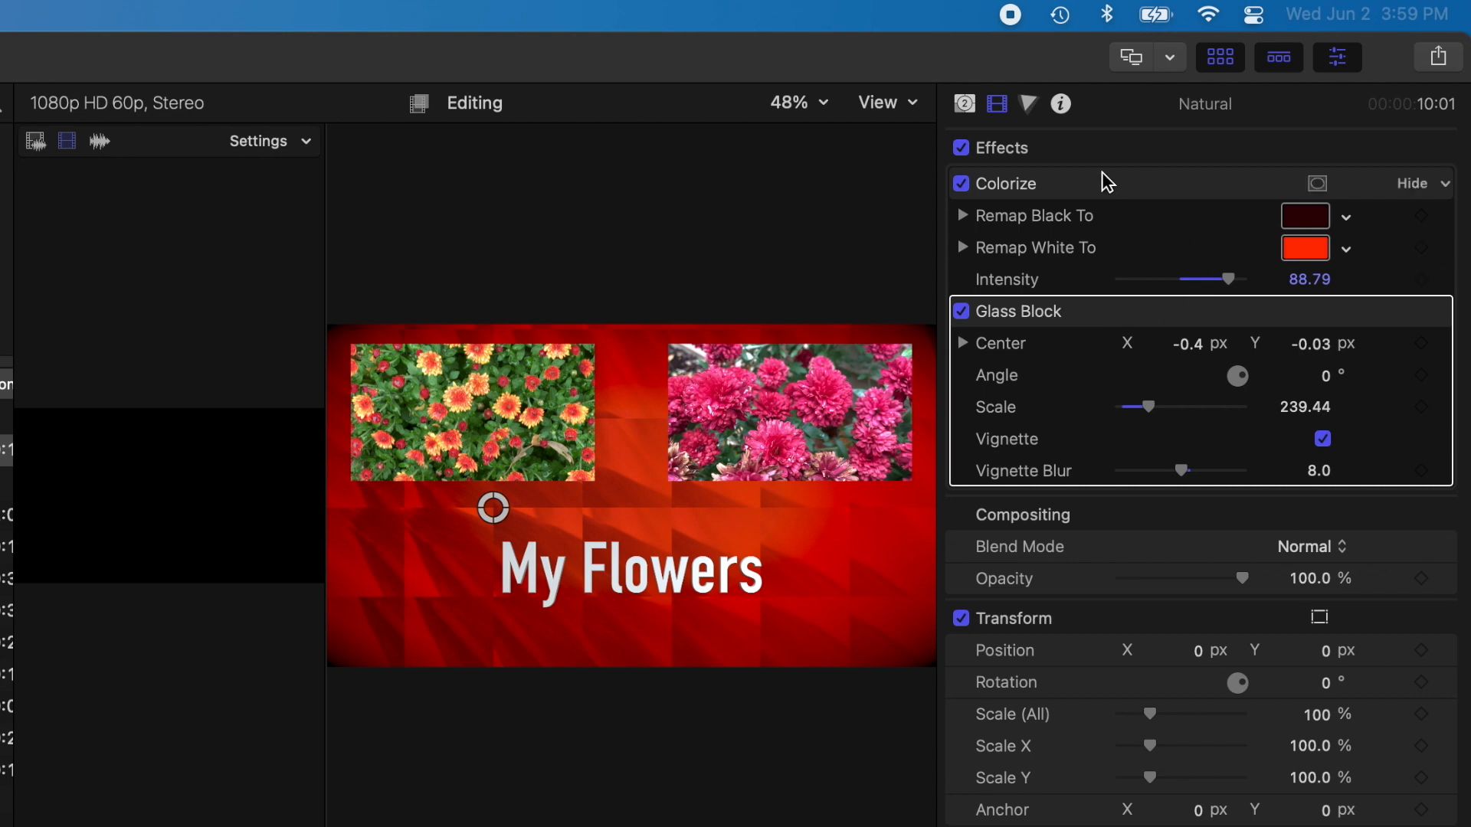
{"action": "left_click", "coordinate": [1146, 190]}
{"action": "left_click", "coordinate": [1130, 314]}
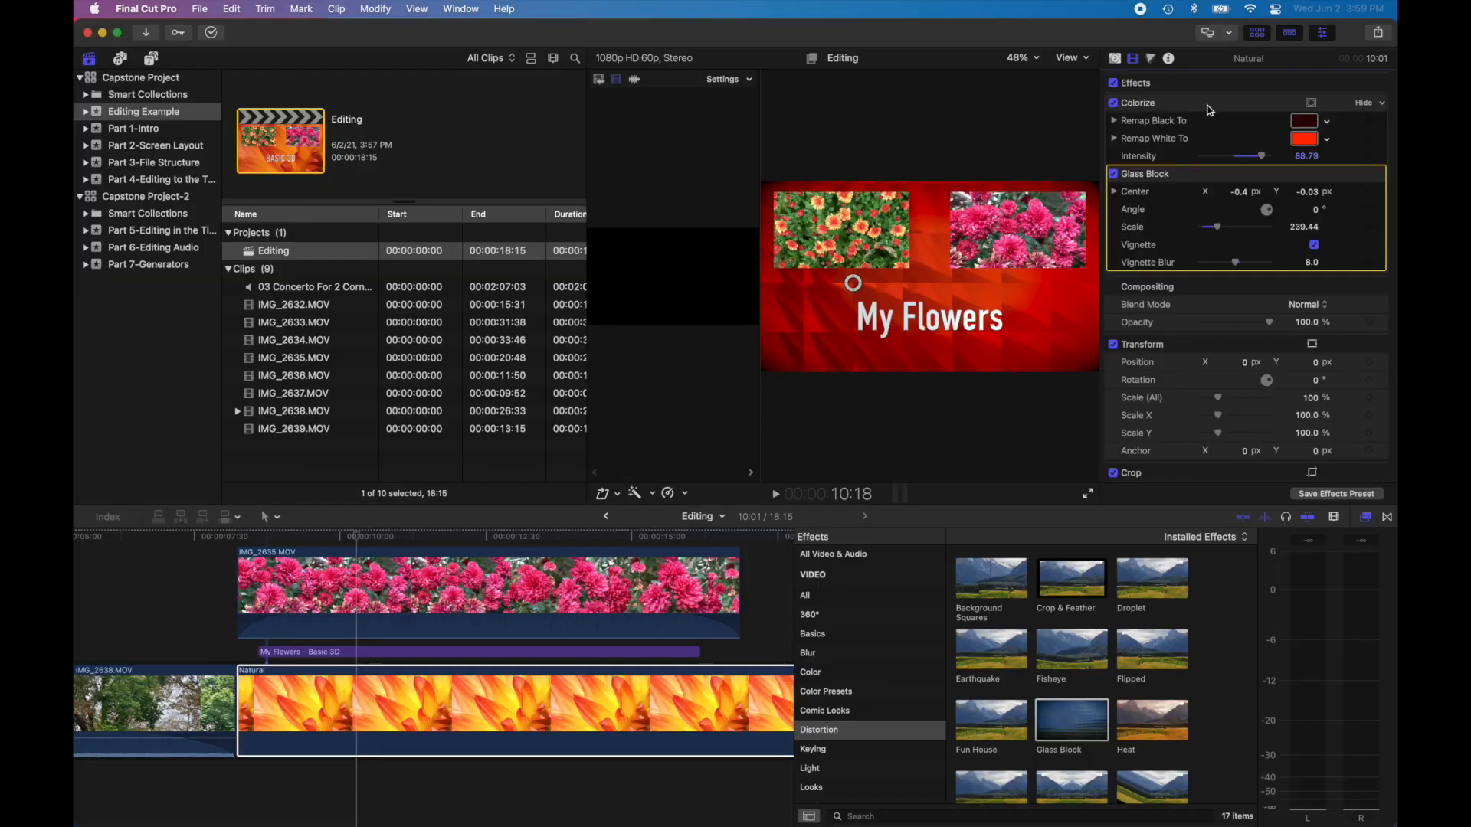
{"action": "left_click", "coordinate": [1211, 111]}
{"action": "left_click", "coordinate": [1201, 180]}
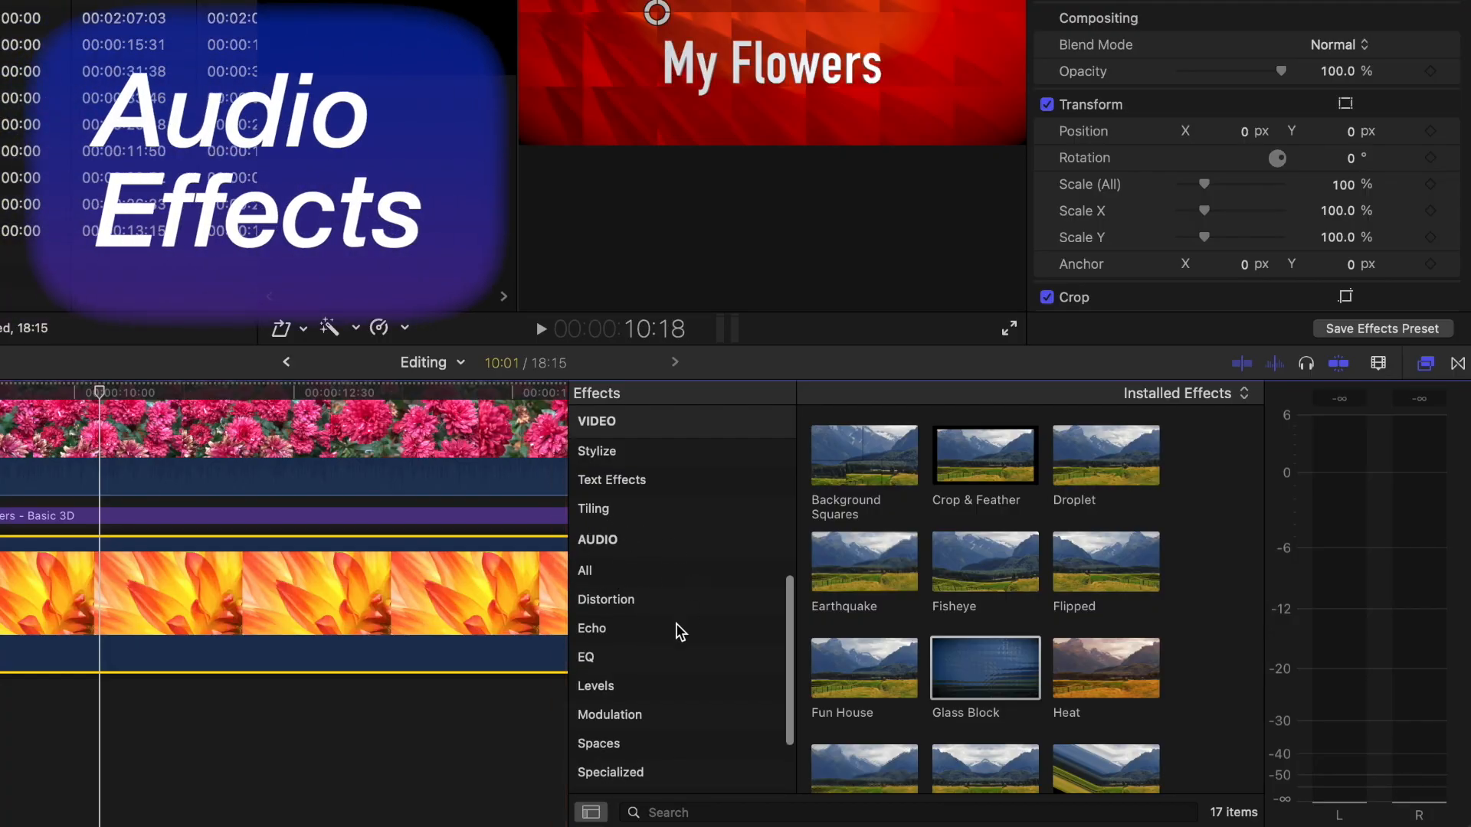
Apply the Voice Over Enhancement effect from the Voice audio category to the IMG_2638.MOV clip.
{"action": "scroll", "coordinate": [676, 623], "scroll_direction": "down", "scroll_amount": 3}
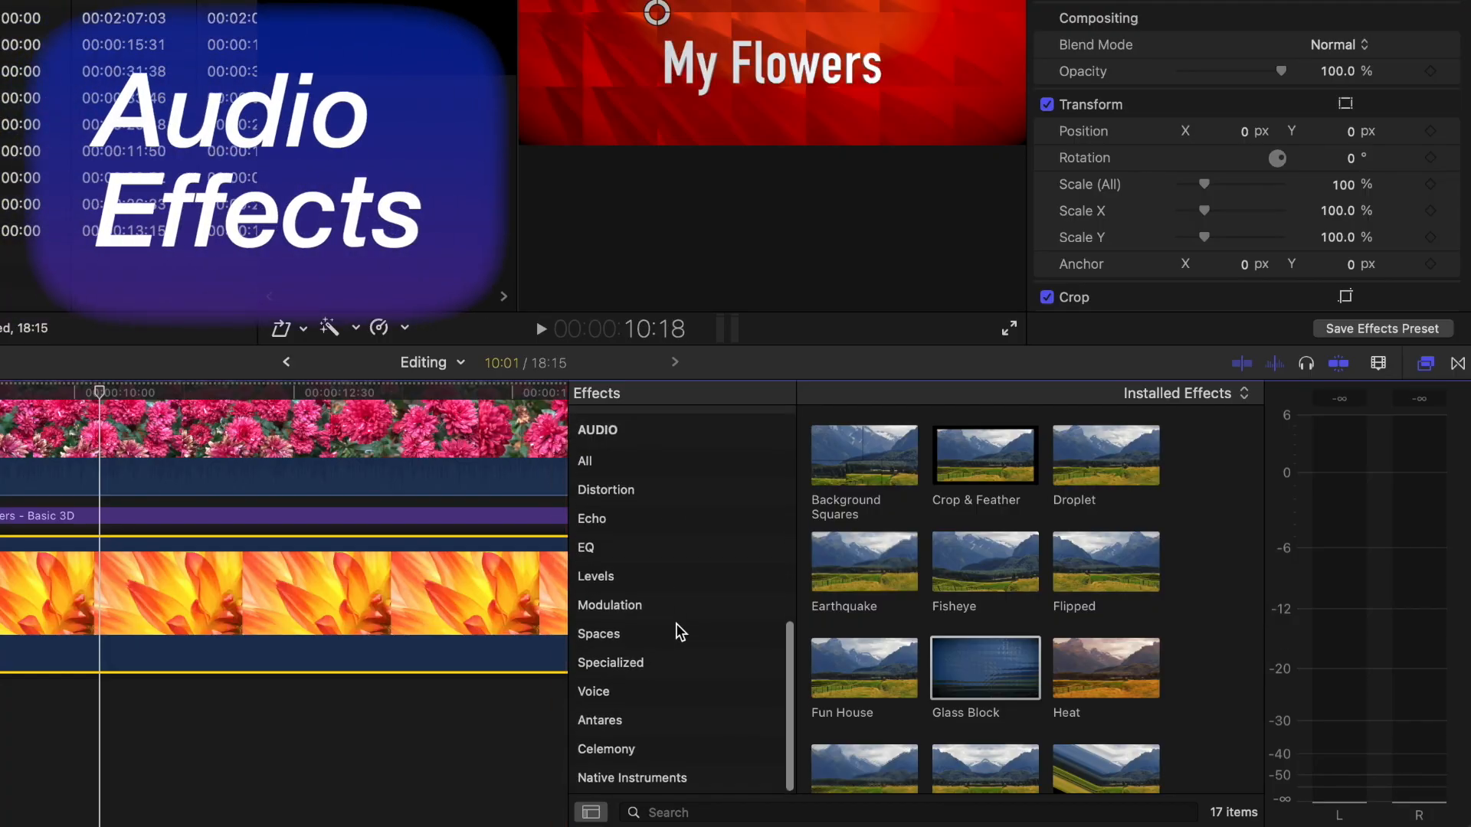
{"action": "left_click", "coordinate": [587, 548]}
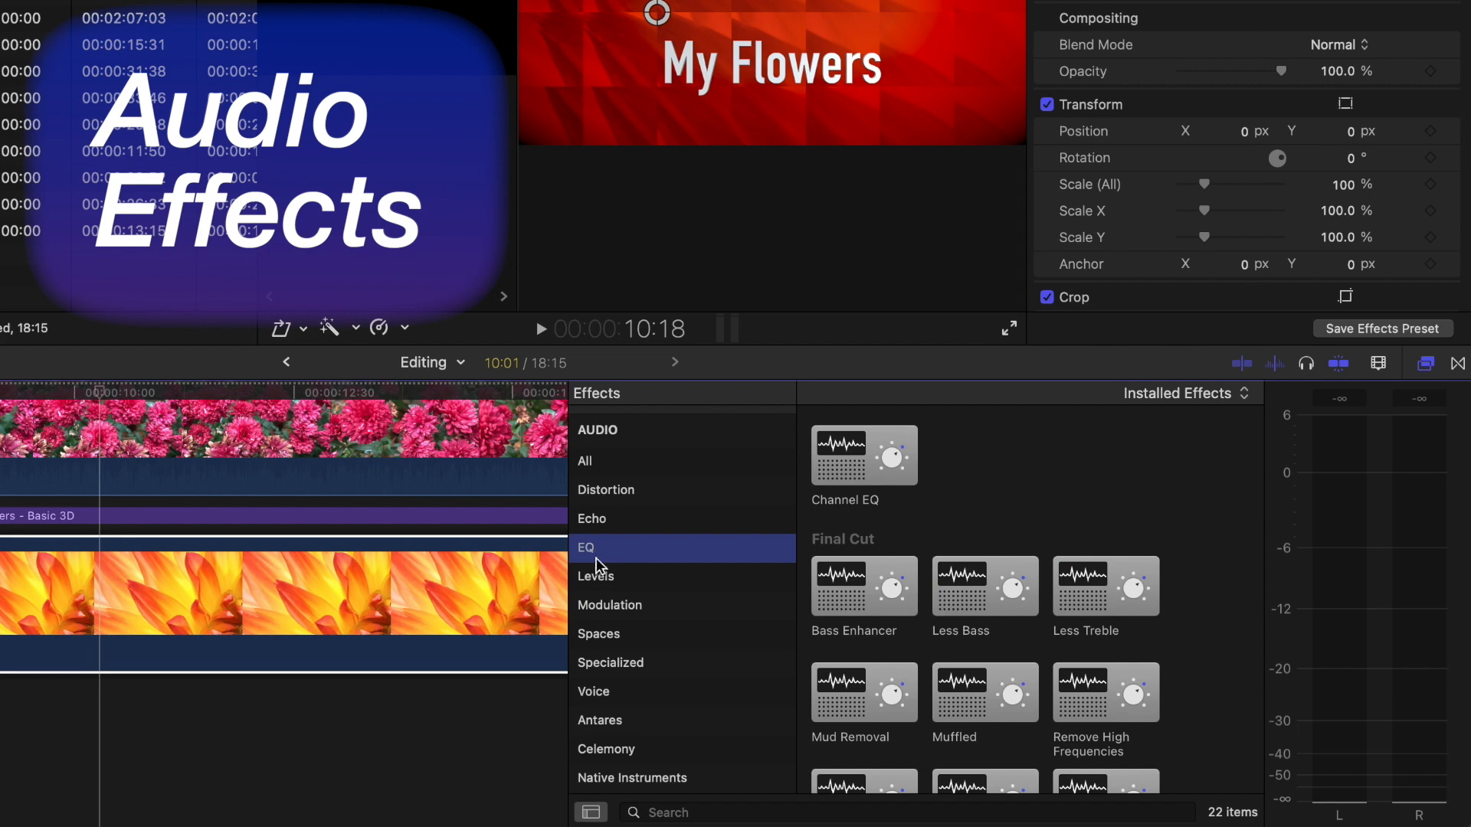
{"action": "left_click", "coordinate": [619, 608]}
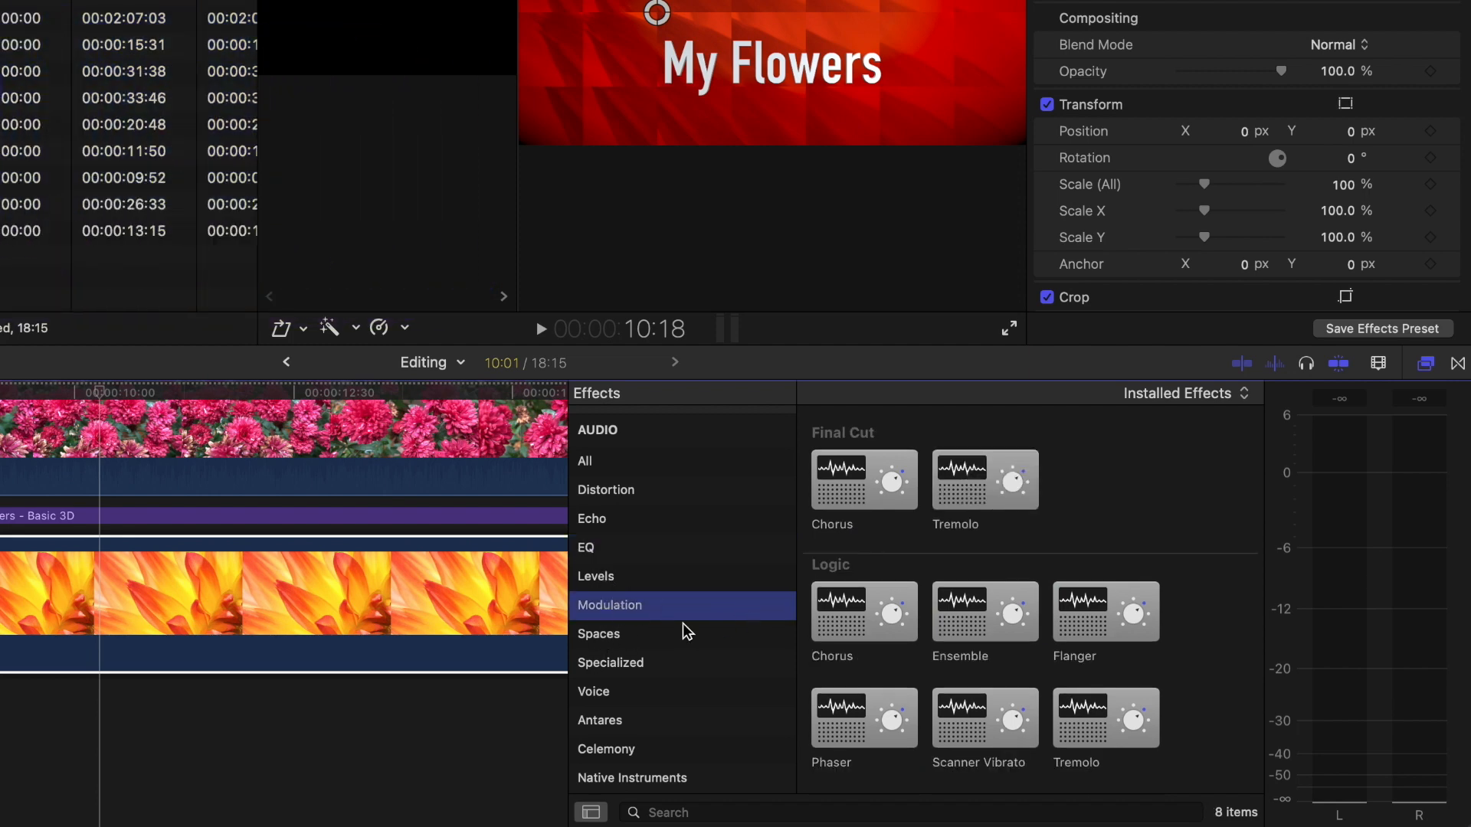
{"action": "left_click", "coordinate": [601, 694]}
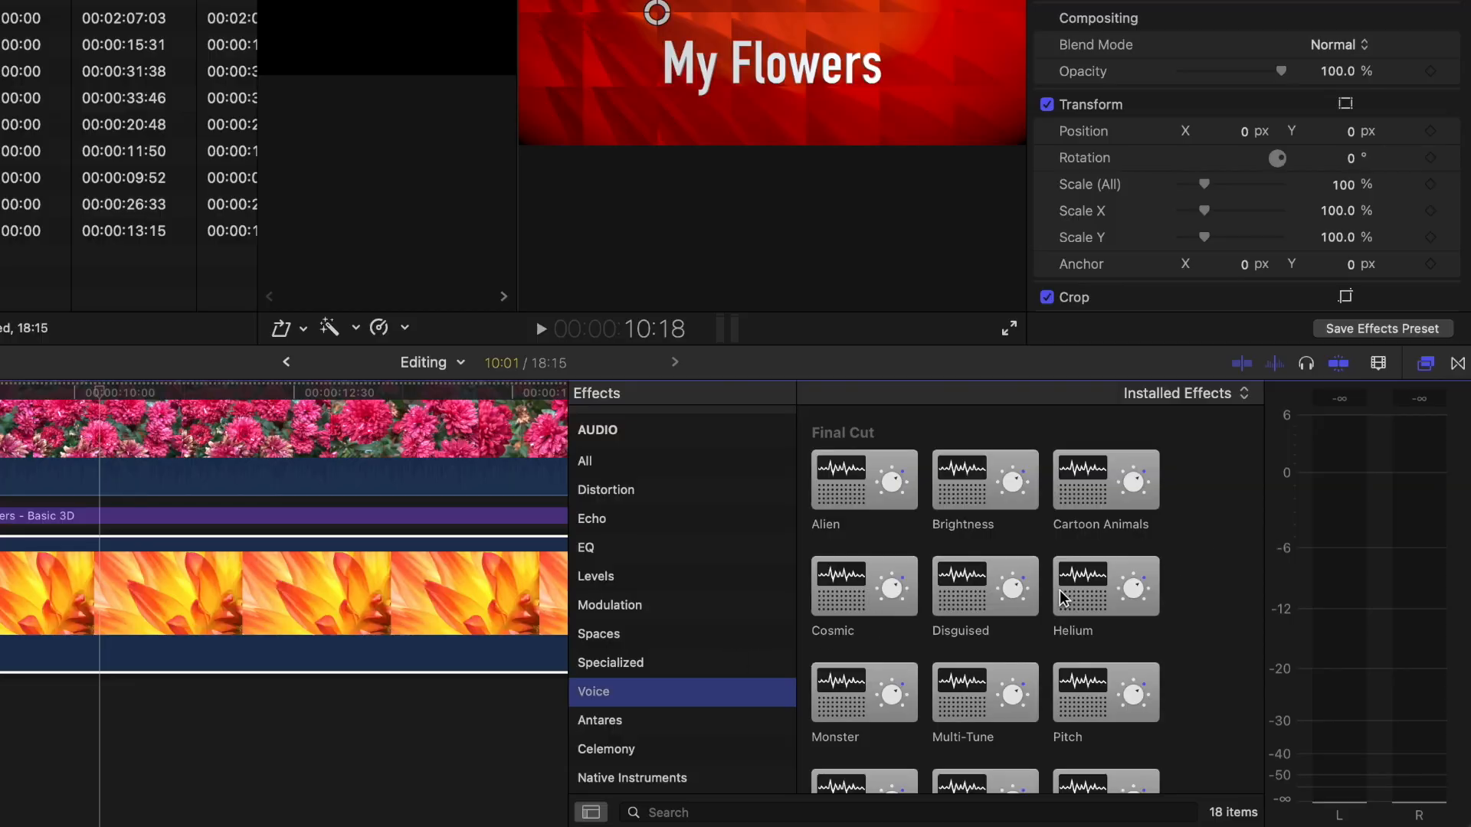
{"action": "scroll", "coordinate": [1088, 613], "scroll_direction": "down", "scroll_amount": 5}
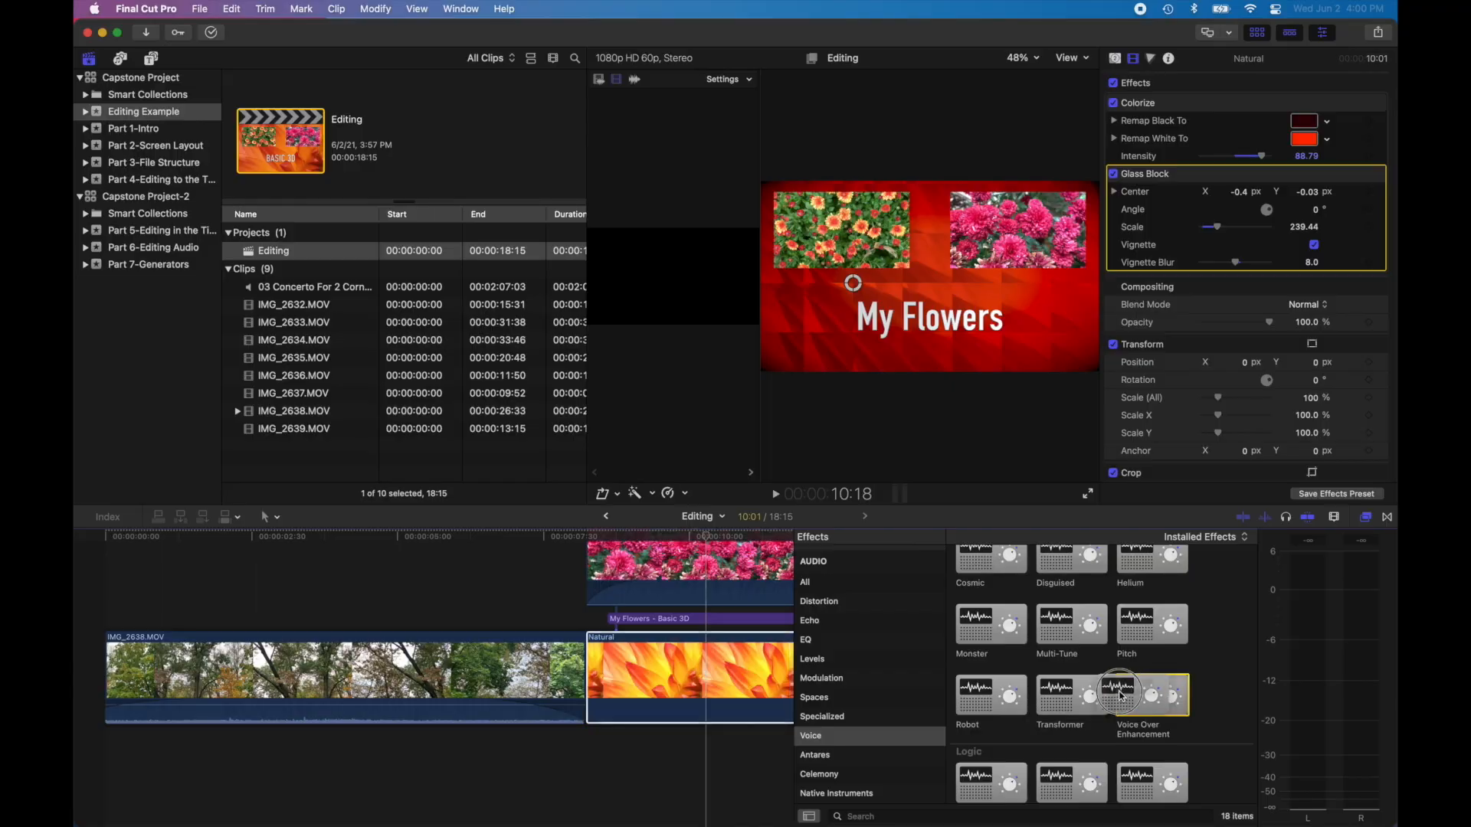
{"action": "left_click_drag", "start_coordinate": [1153, 696], "coordinate": [338, 679]}
Select the IMG_2638.MOV clip and examine its Voice Over Enhancement audio settings in full.
{"action": "left_click", "coordinate": [344, 678]}
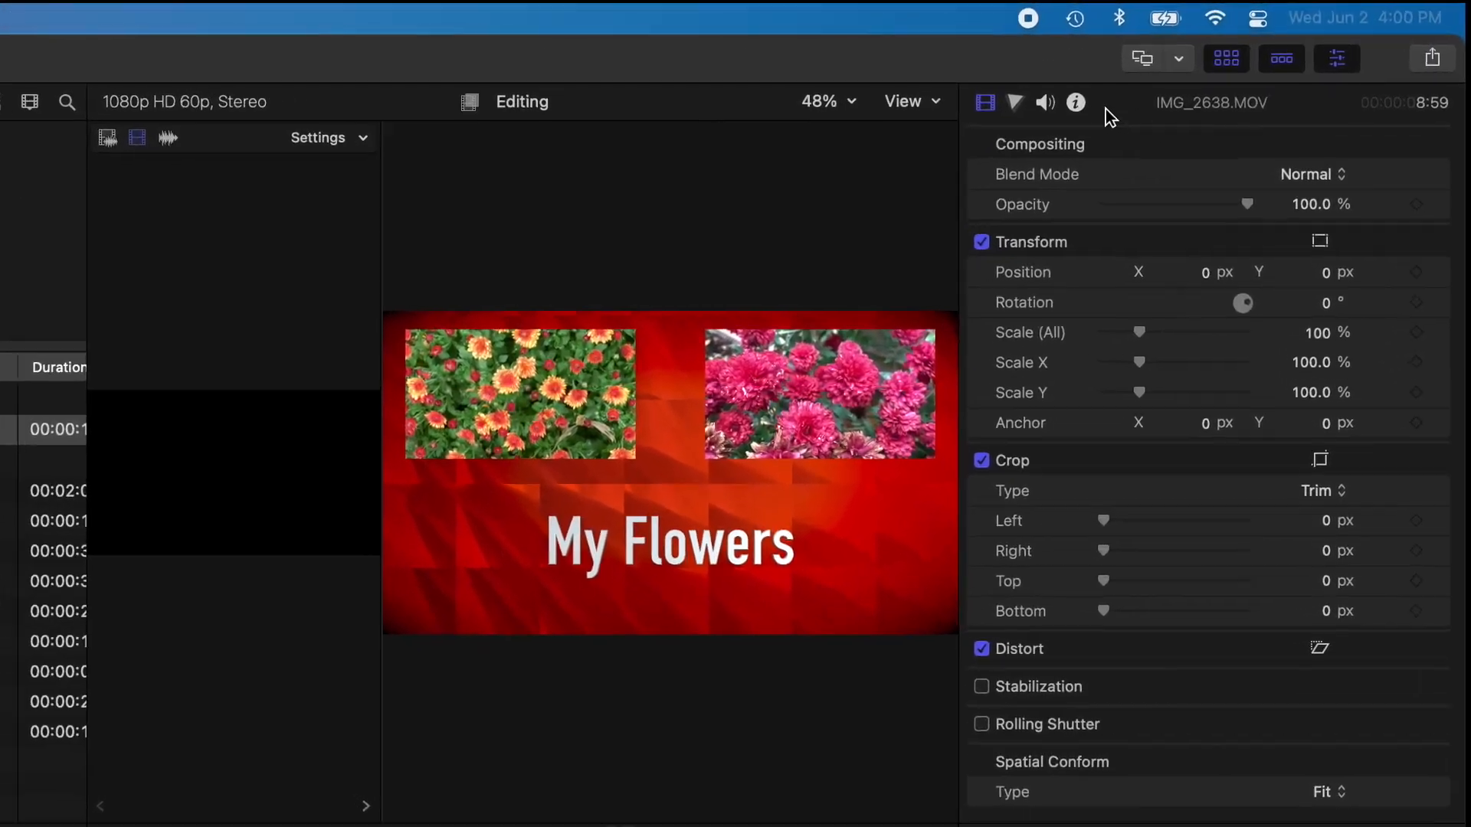
{"action": "left_click", "coordinate": [1149, 58]}
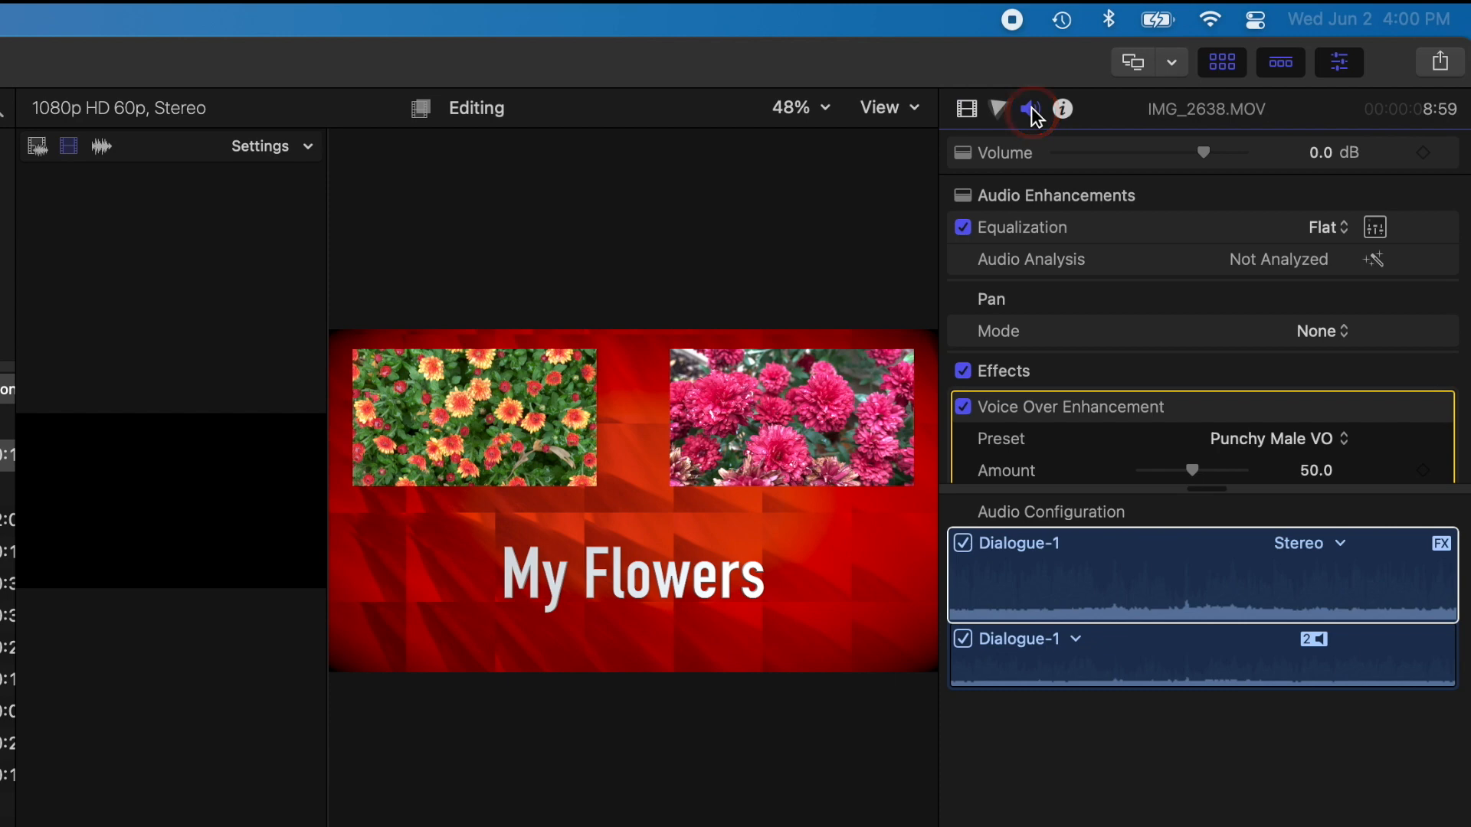
{"action": "scroll", "coordinate": [1152, 331], "scroll_direction": "down", "scroll_amount": 5}
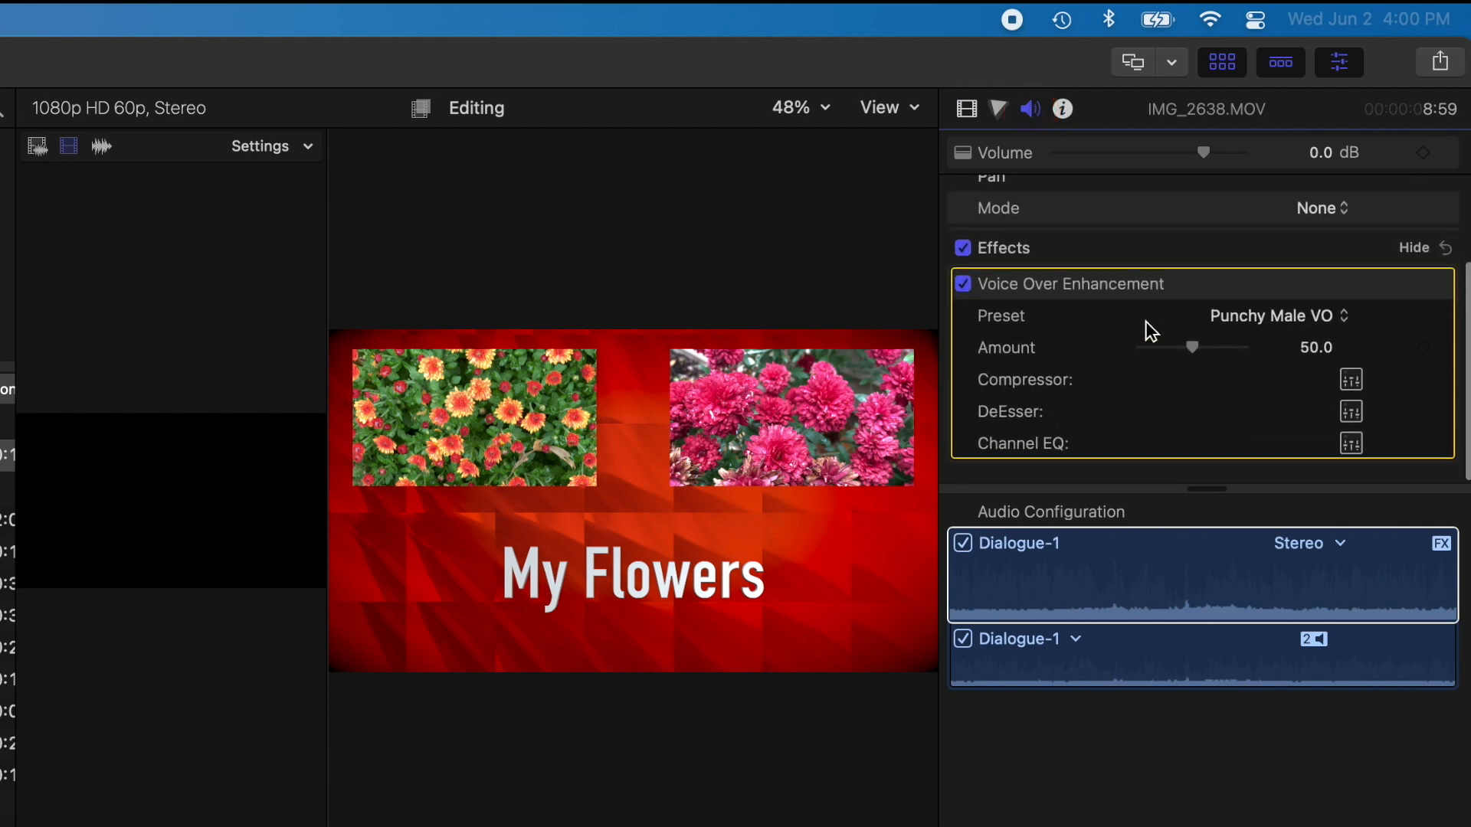
{"action": "scroll", "coordinate": [1209, 511], "scroll_direction": "up", "scroll_amount": 4}
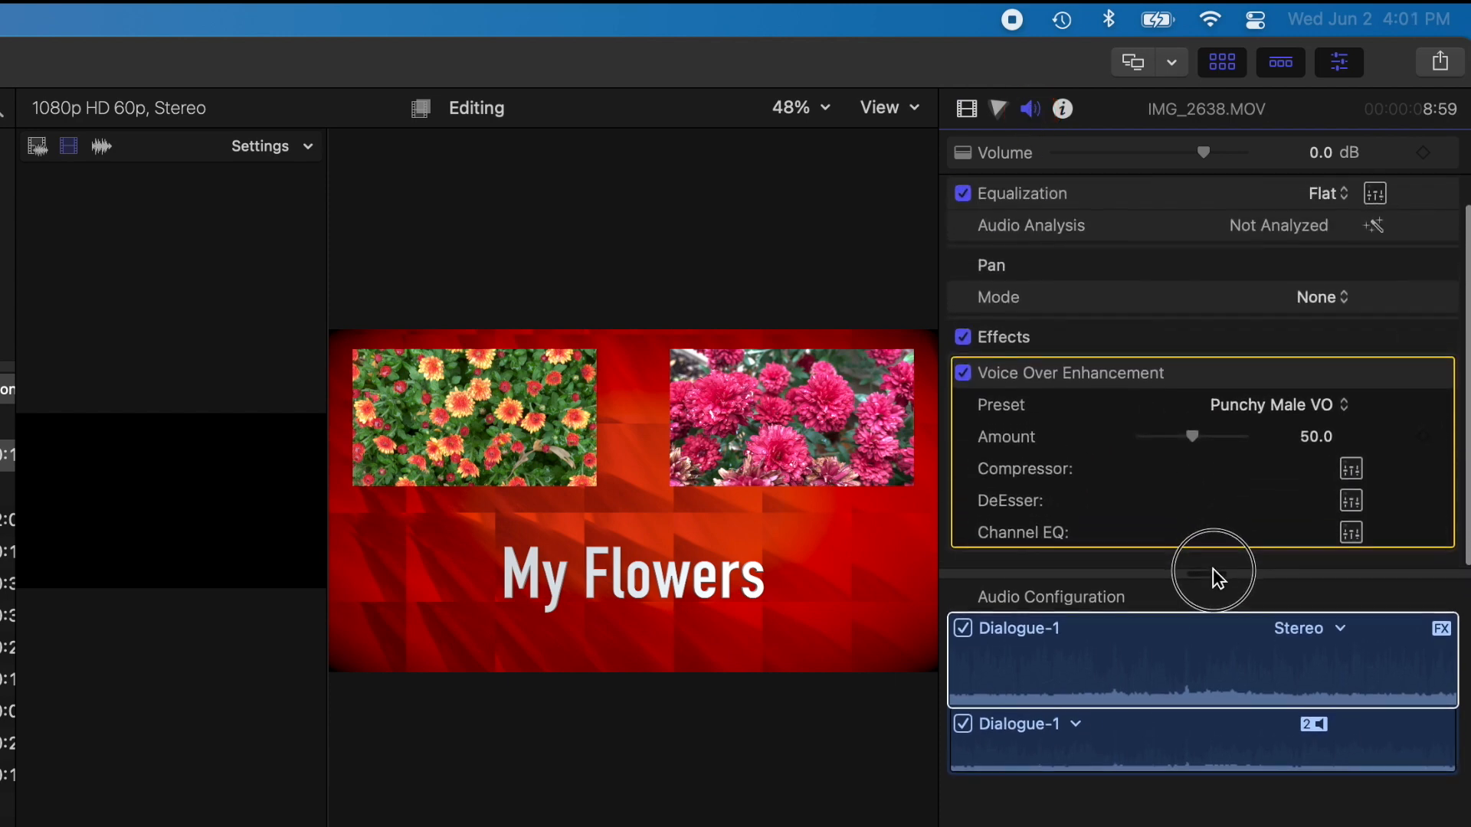
{"action": "left_click", "coordinate": [1036, 482]}
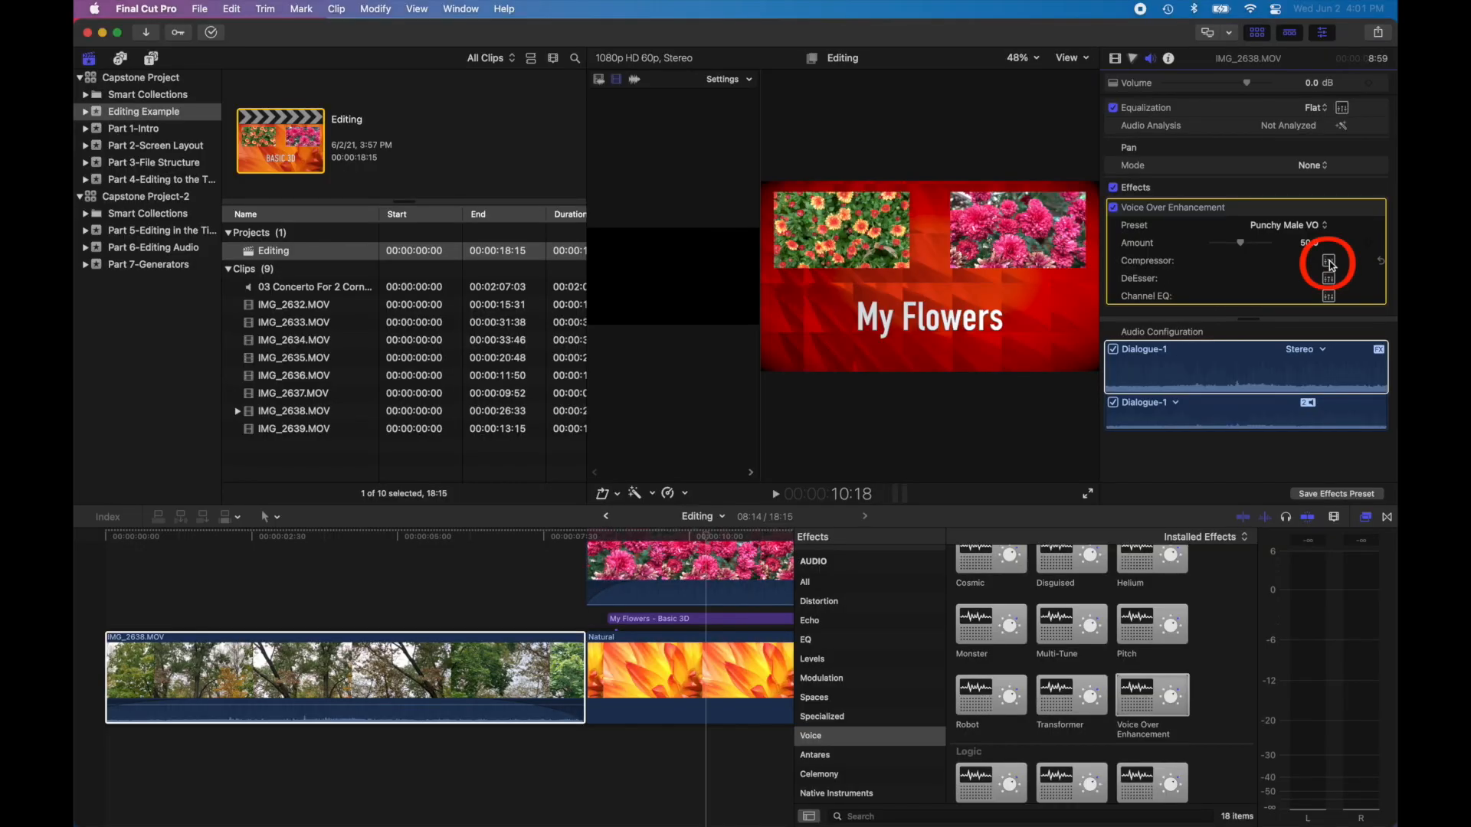
Examine the Compressor controls of the Voice Over Enhancement effect, then close them.
{"action": "left_click", "coordinate": [1330, 263]}
{"action": "left_click_drag", "start_coordinate": [581, 365], "coordinate": [636, 225]}
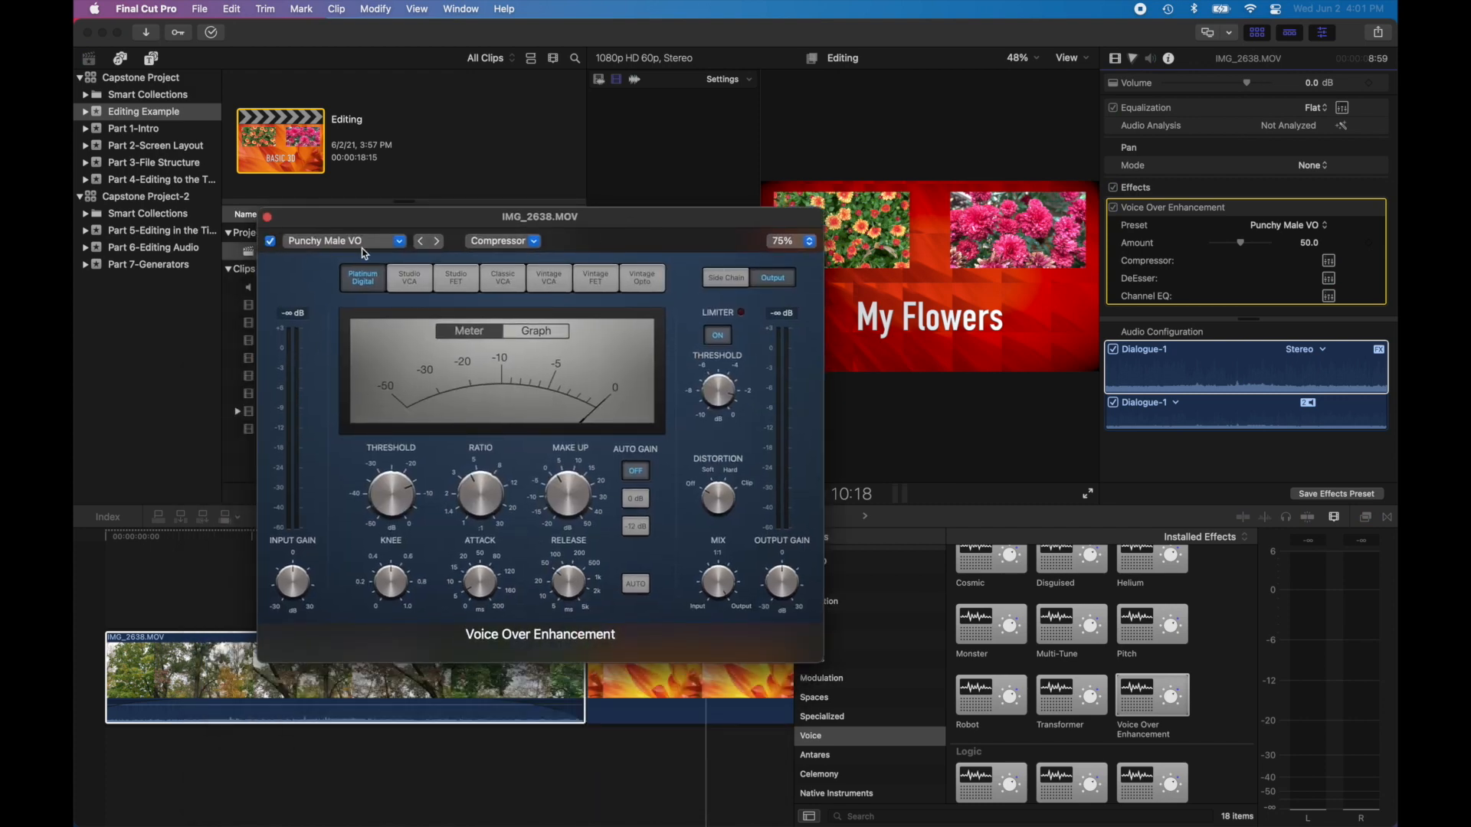
{"action": "left_click", "coordinate": [268, 219]}
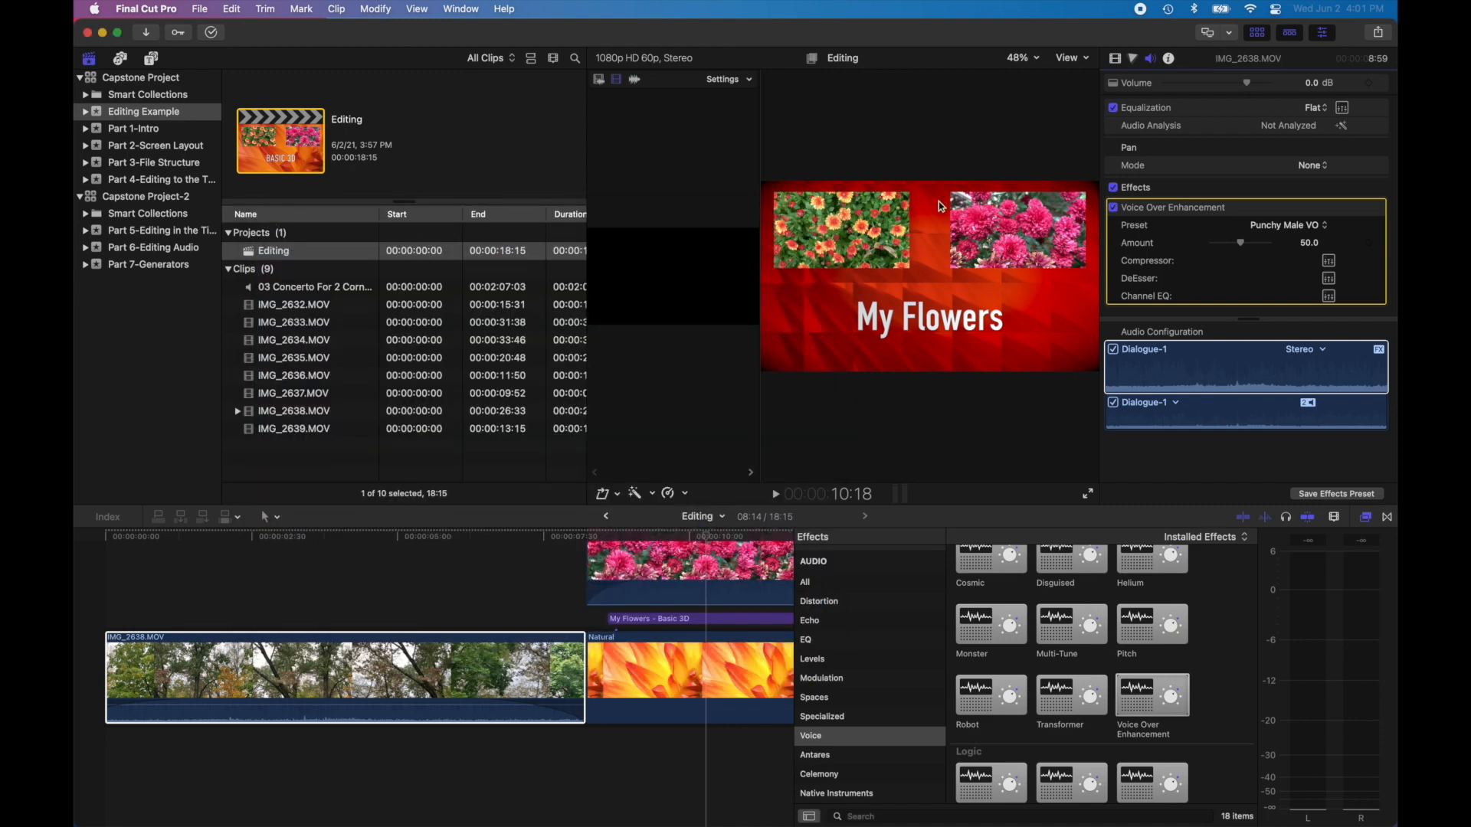
Examine the Channel EQ curve of the Voice Over Enhancement effect and its list of voice presets.
{"action": "left_click", "coordinate": [1330, 297]}
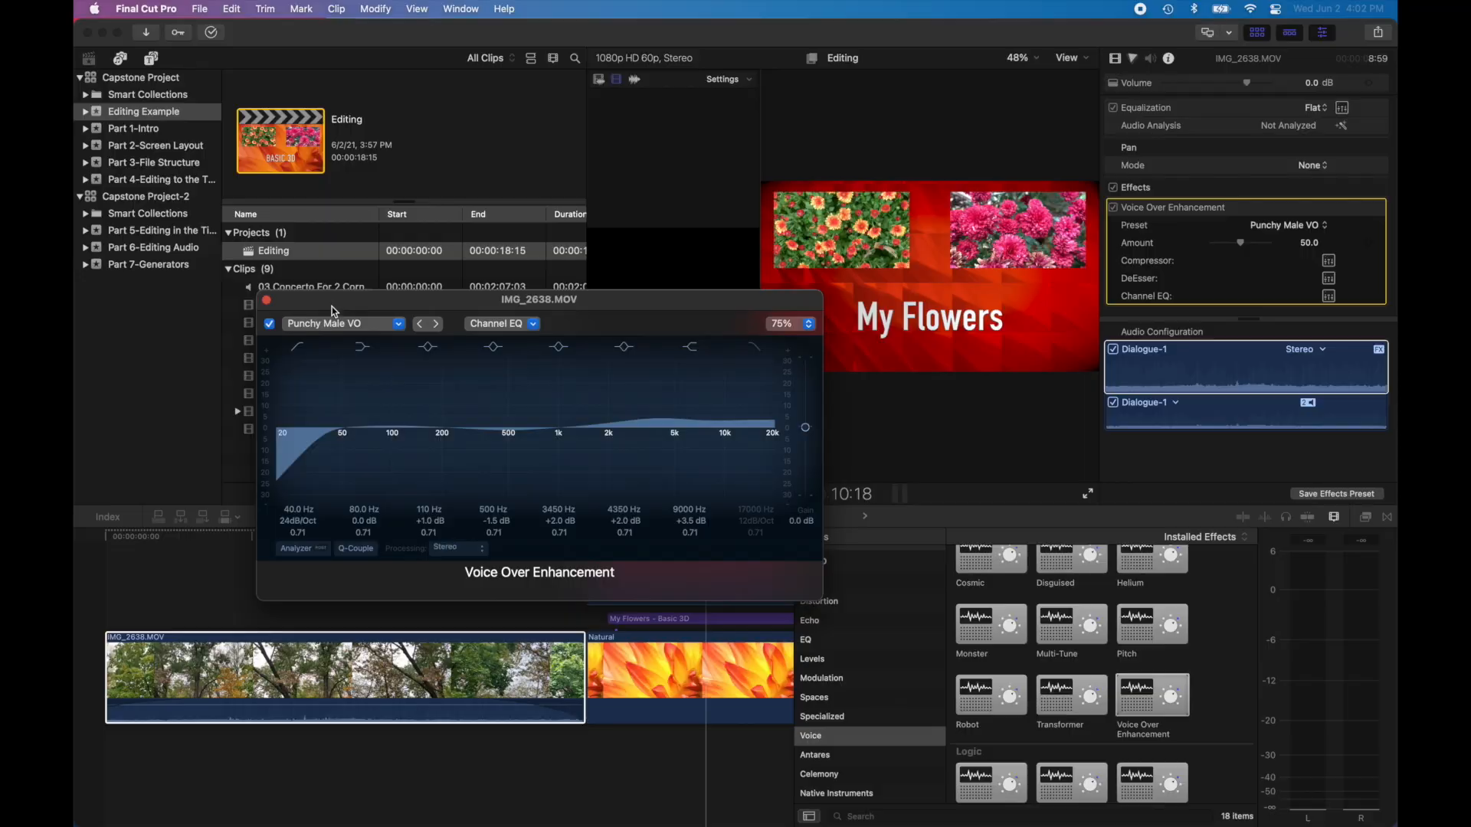
{"action": "left_click", "coordinate": [343, 325]}
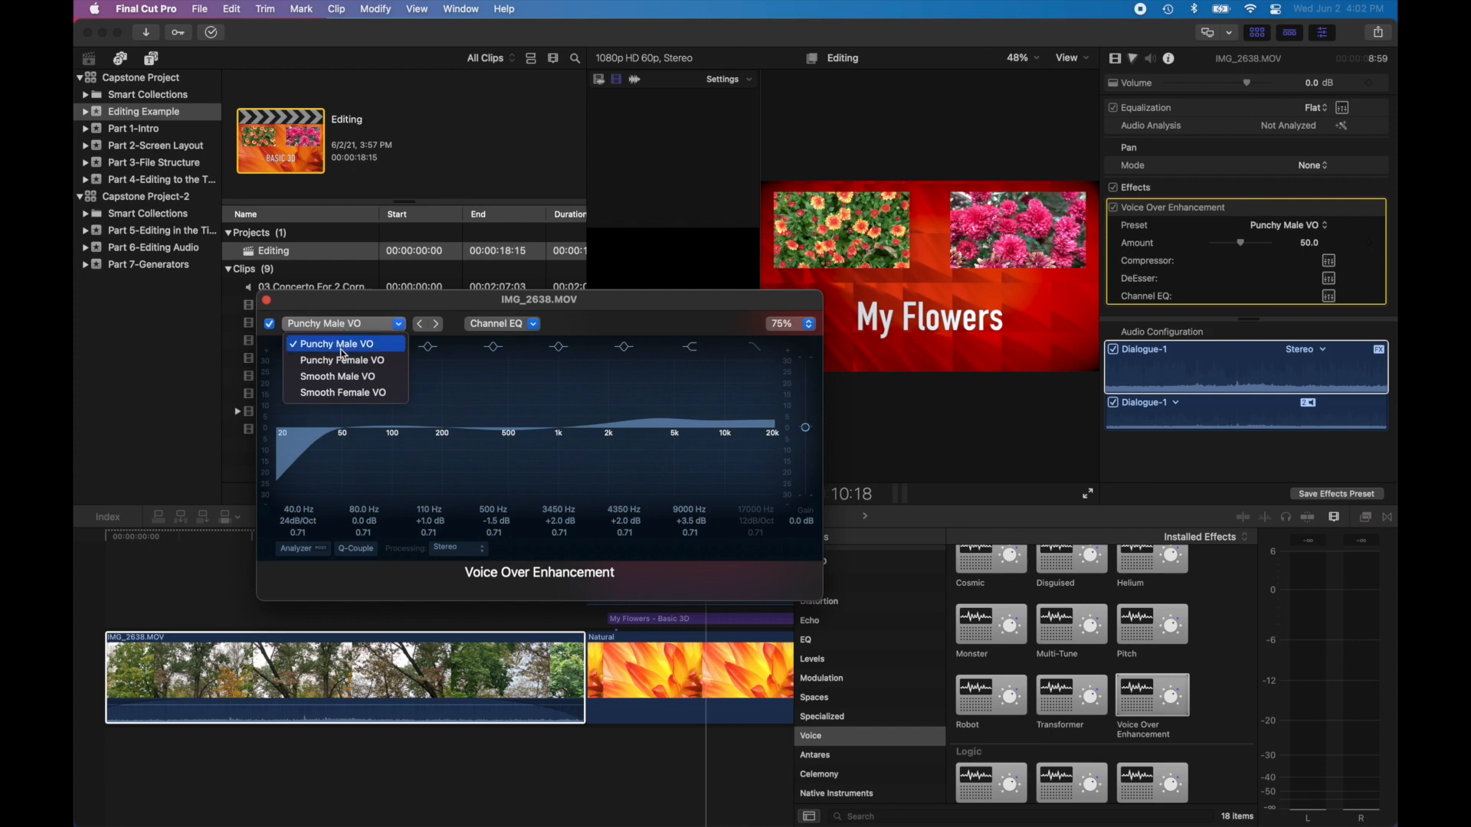
{"action": "left_click", "coordinate": [370, 308]}
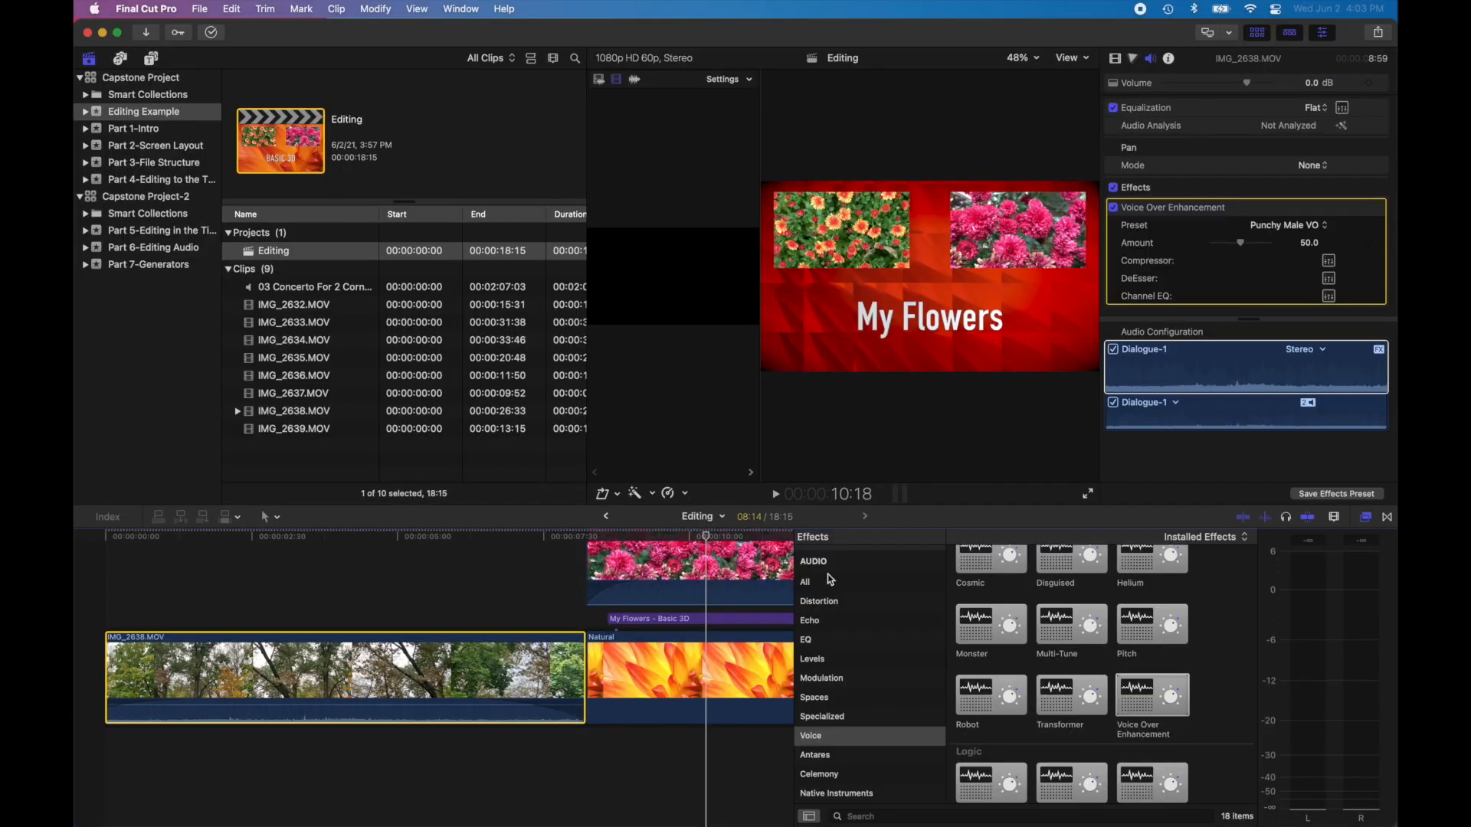
List all video and audio effects in the effects browser and look through them.
{"action": "scroll", "coordinate": [827, 573], "scroll_direction": "up", "scroll_amount": 10}
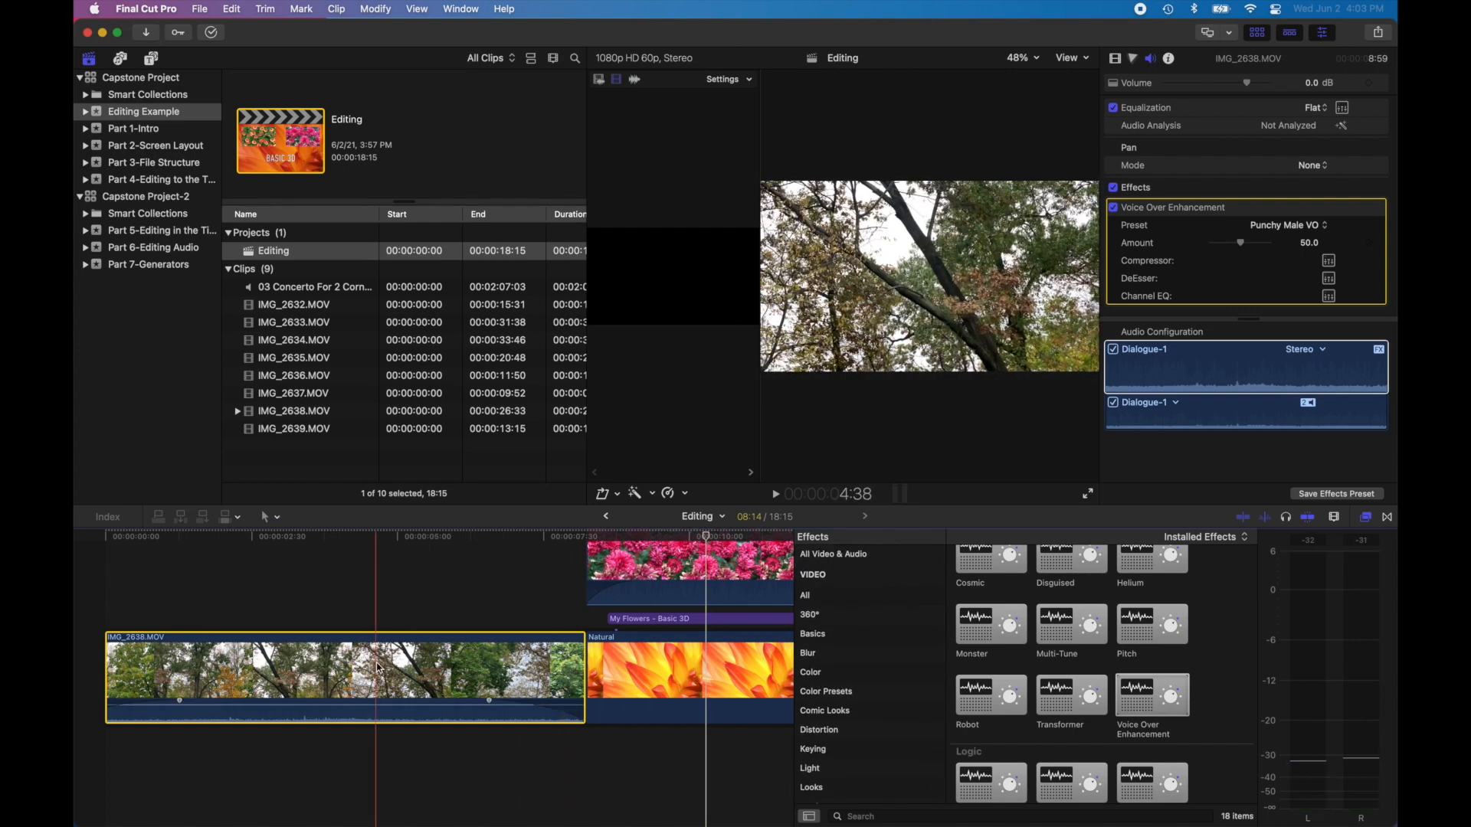
{"action": "scroll", "coordinate": [1126, 619], "scroll_direction": "up", "scroll_amount": 3}
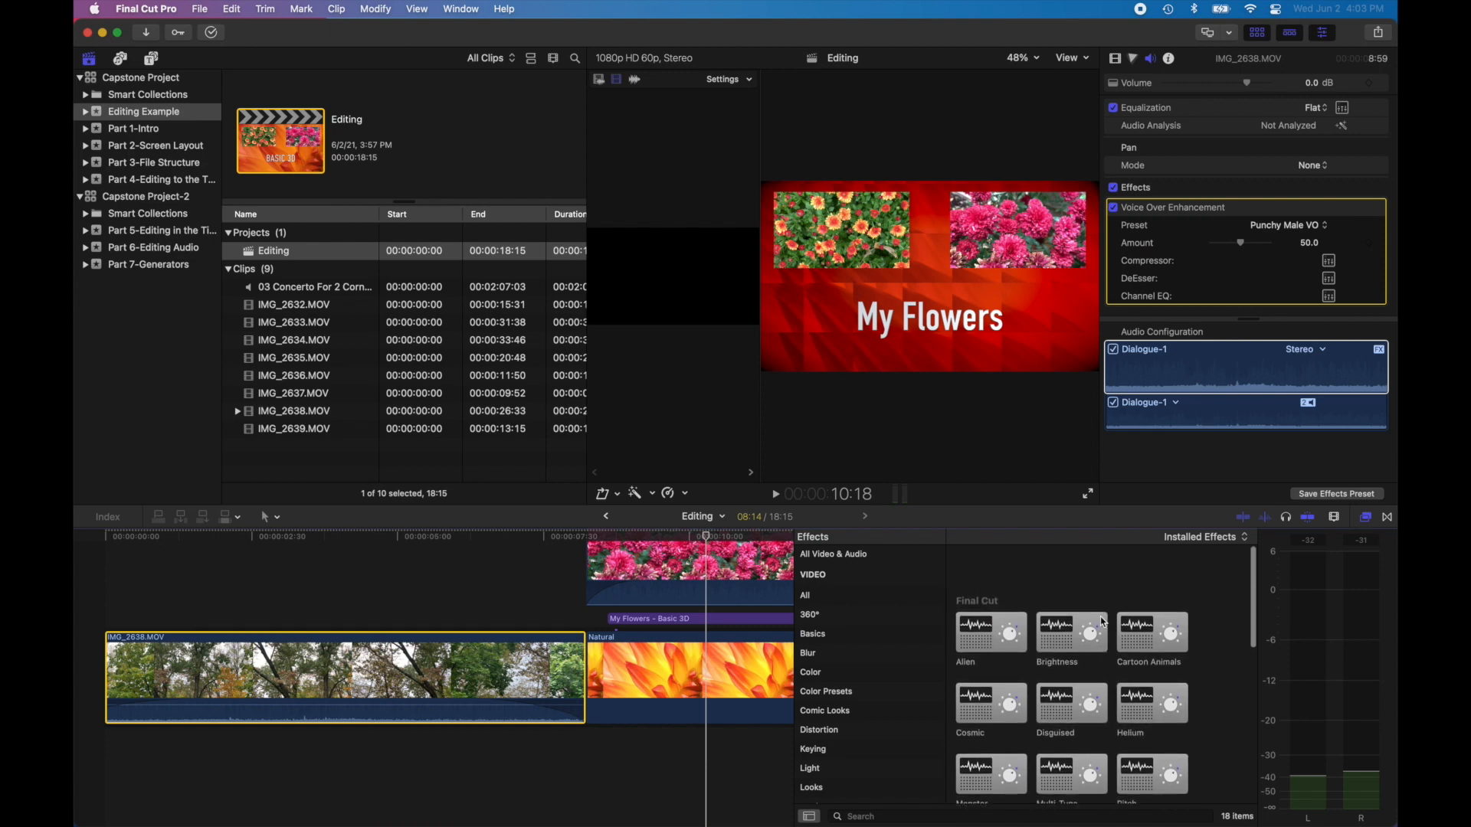
{"action": "left_click", "coordinate": [820, 553]}
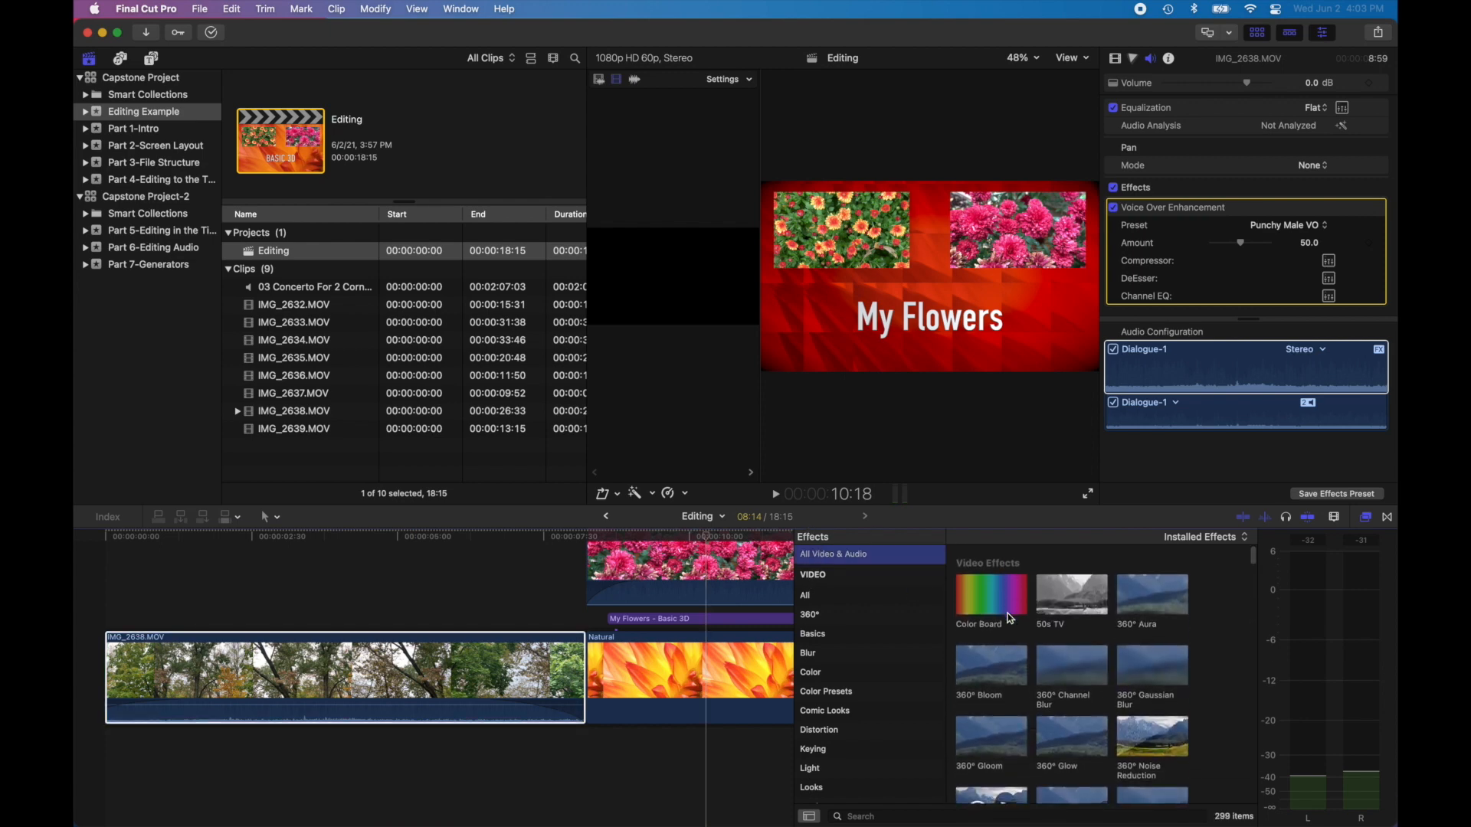
{"action": "scroll", "coordinate": [1010, 619], "scroll_direction": "down", "scroll_amount": 5}
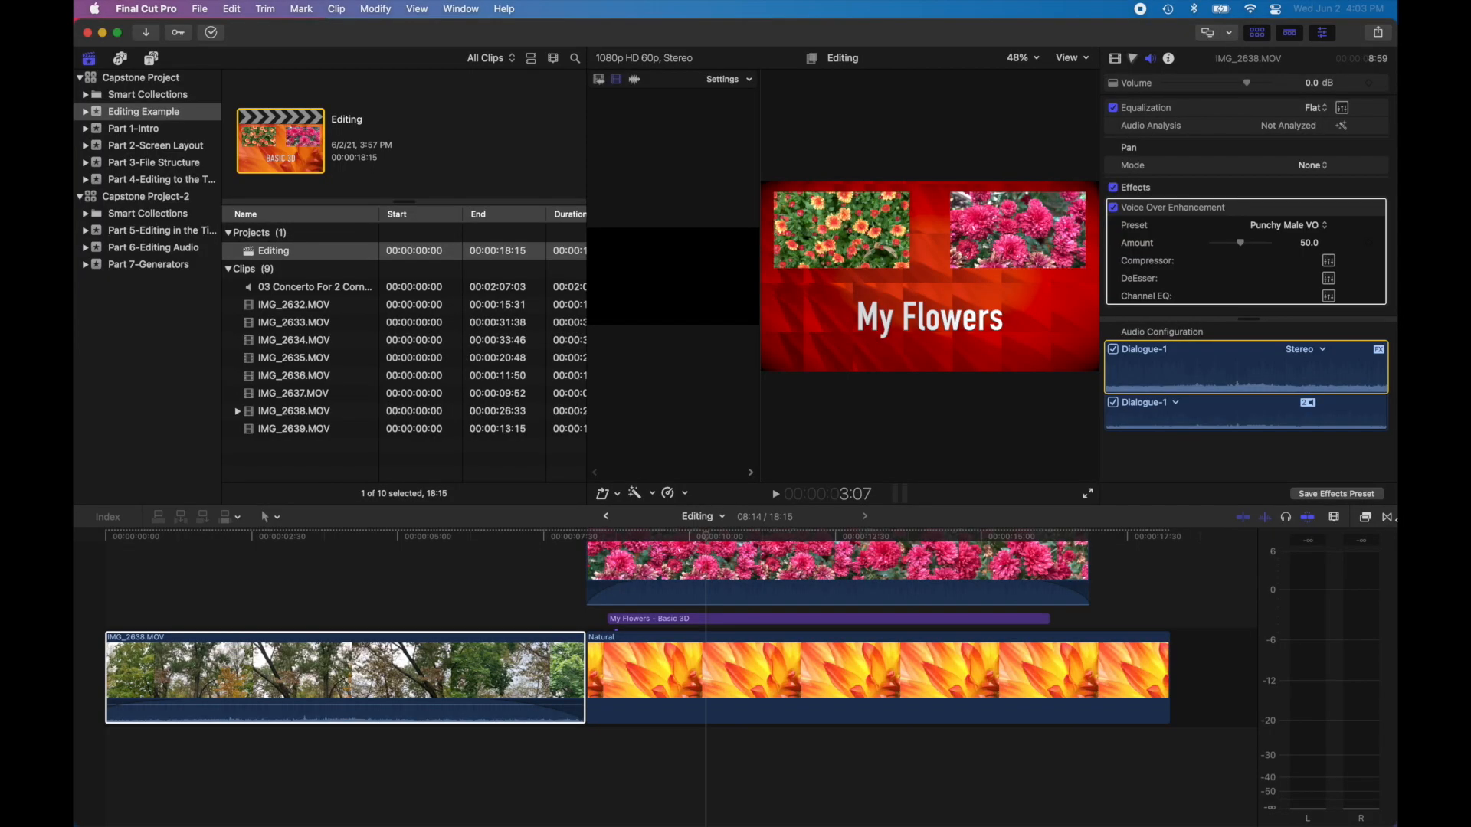
Open the transitions browser and list all installed transitions.
{"action": "left_click", "coordinate": [1388, 518]}
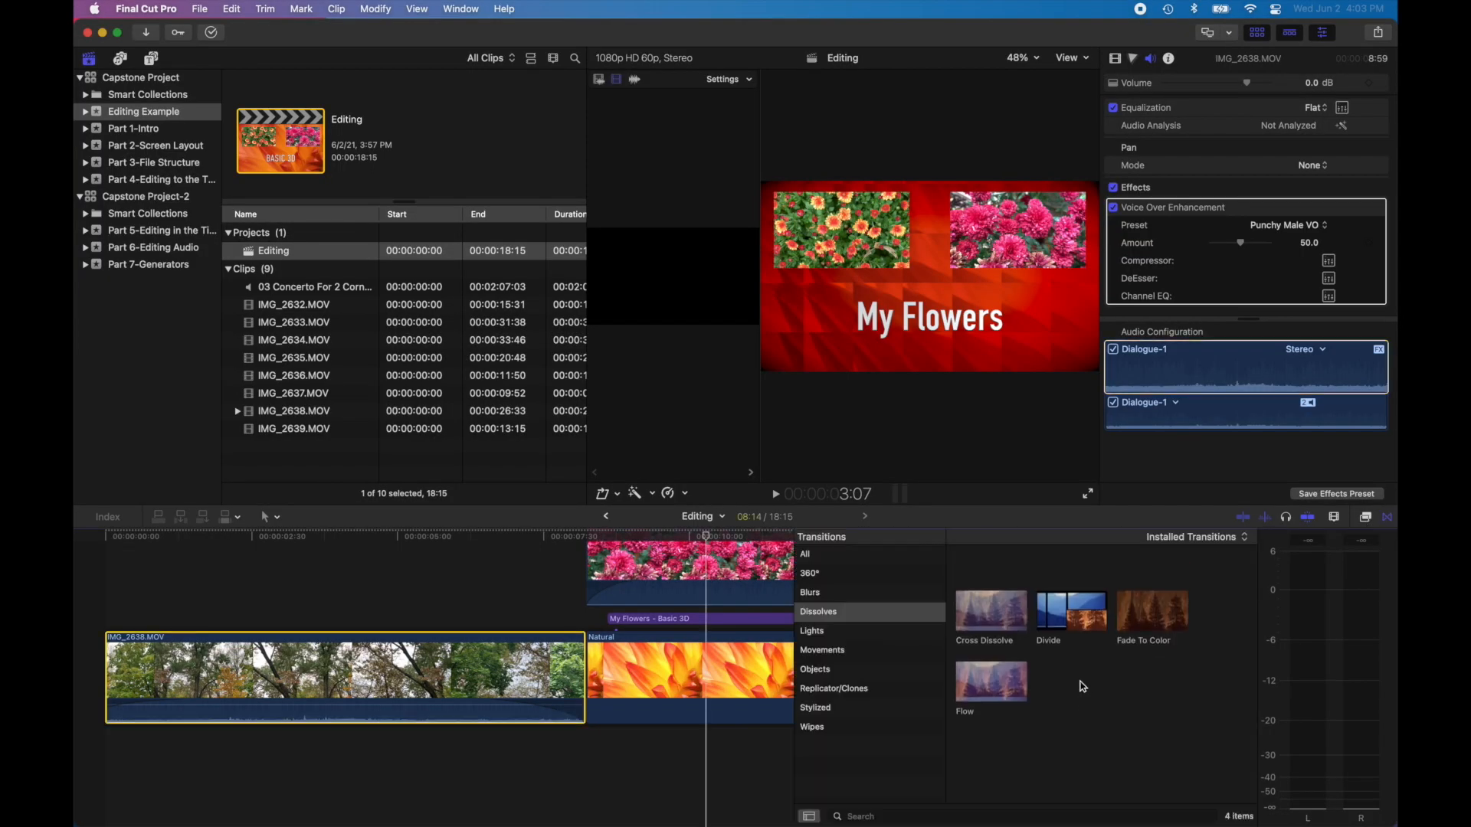
{"action": "left_click", "coordinate": [810, 557]}
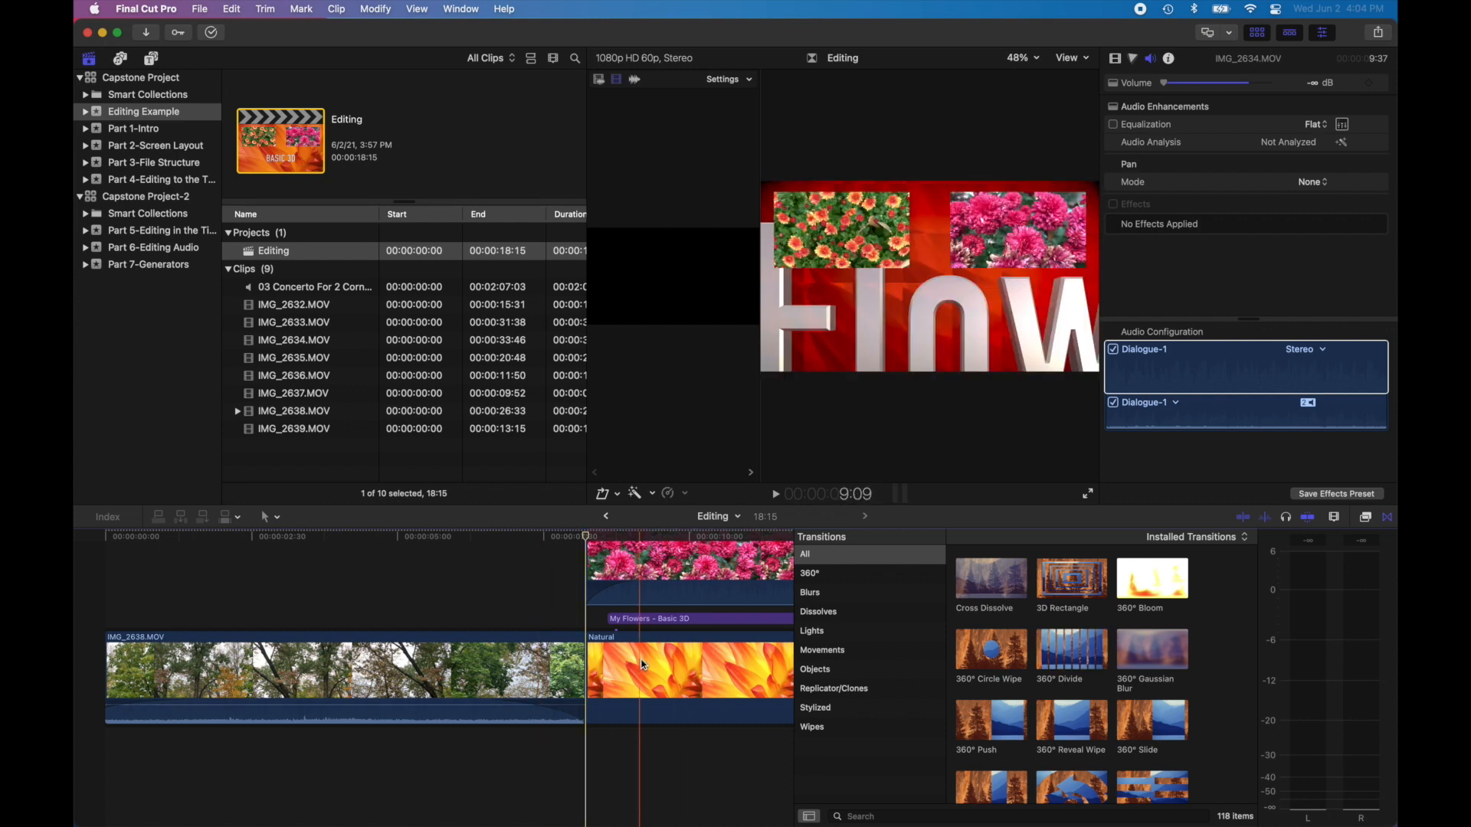
Try the 360° Divide and 3D Rectangle transitions between the IMG_2638.MOV and Natural clips, deleting each one after viewing it.
{"action": "left_click_drag", "start_coordinate": [1073, 654], "coordinate": [588, 674]}
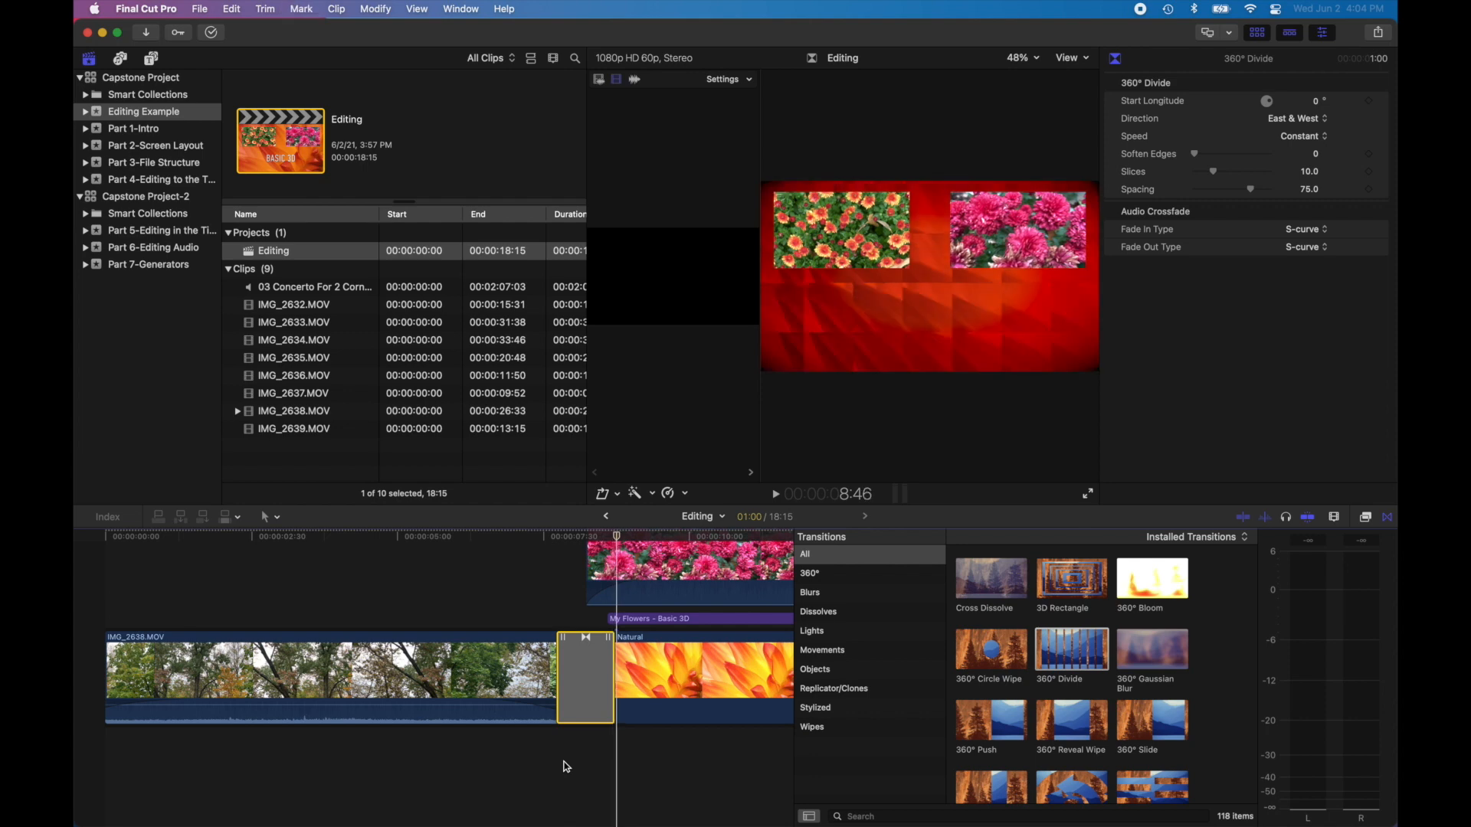
{"action": "key", "text": "Delete"}
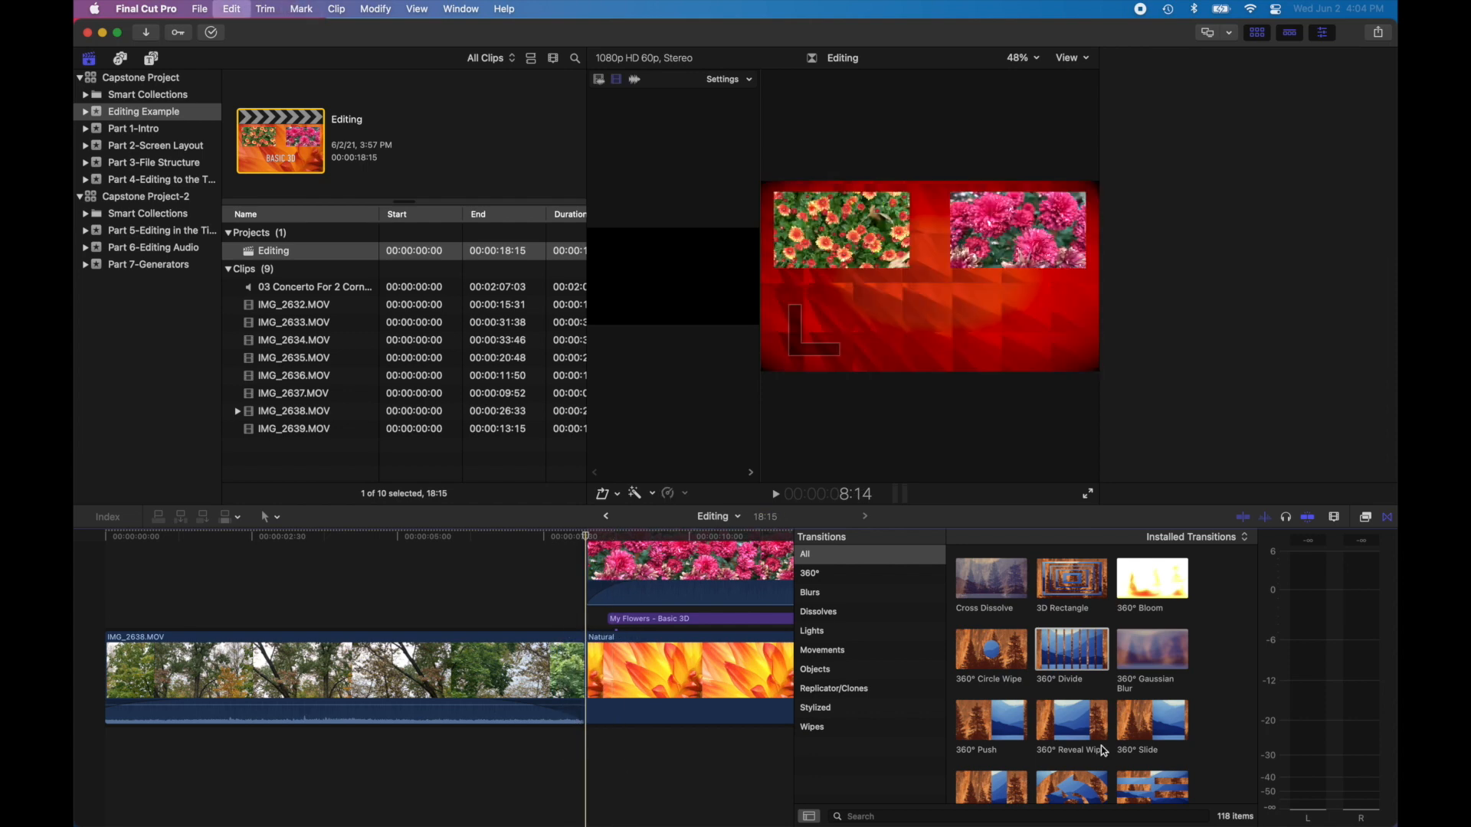
{"action": "double_click", "coordinate": [1072, 584]}
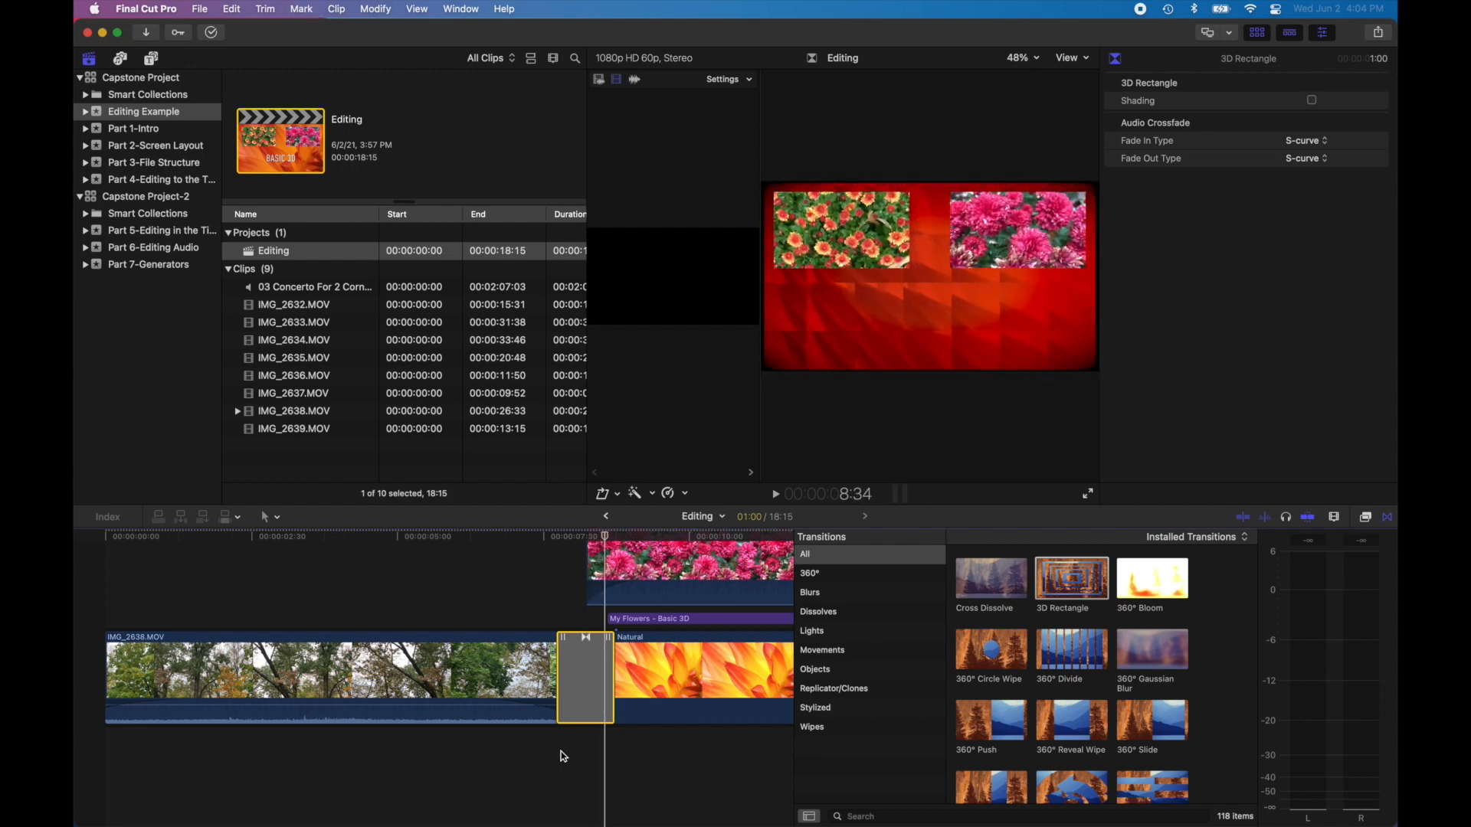
{"action": "key", "text": "Delete"}
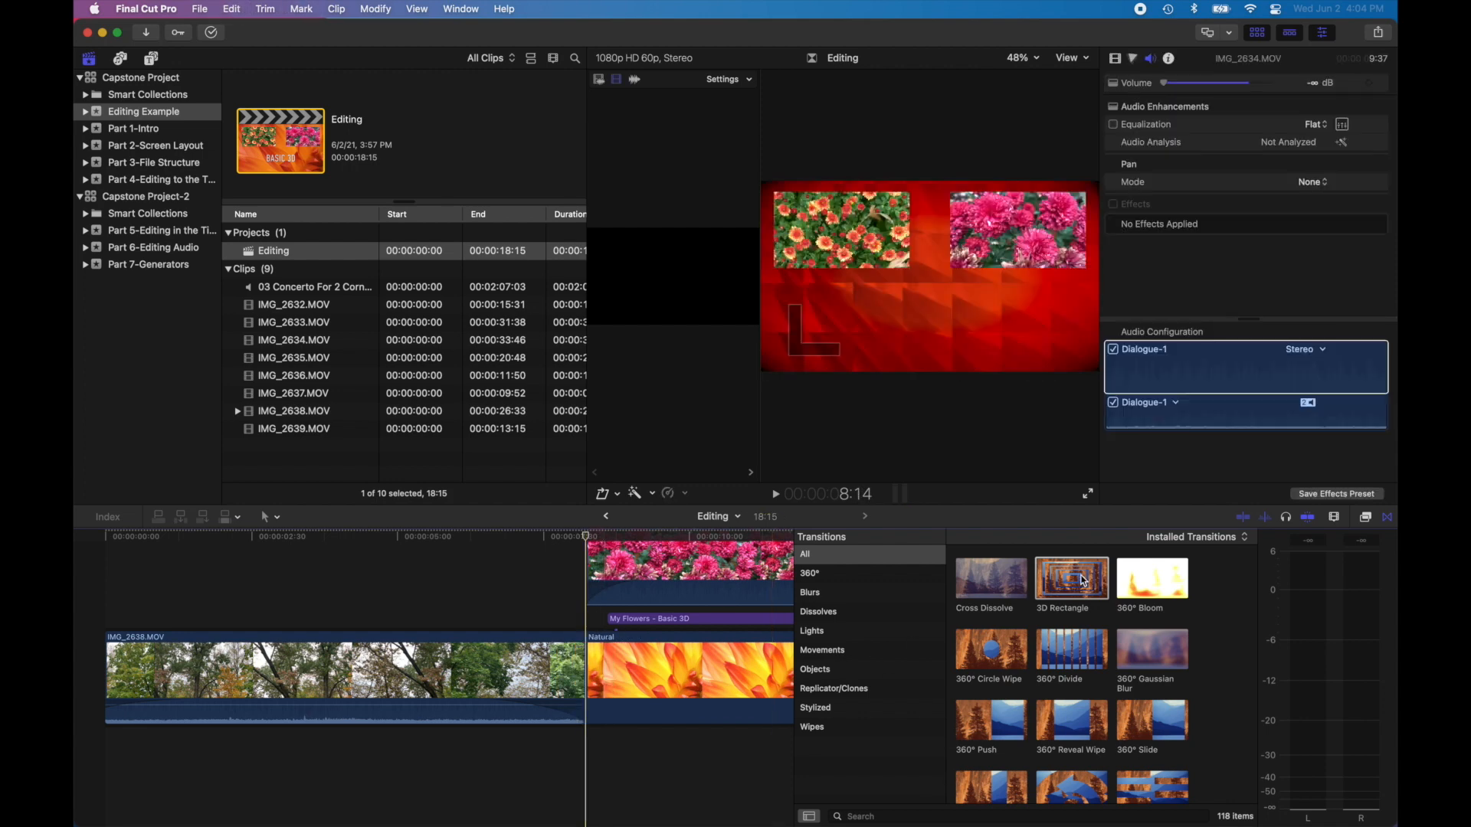
Try a Cross Dissolve between IMG_2638.MOV and Natural and another at the start of IMG_2634.MOV, undoing the latter.
{"action": "left_click_drag", "start_coordinate": [990, 576], "coordinate": [577, 692]}
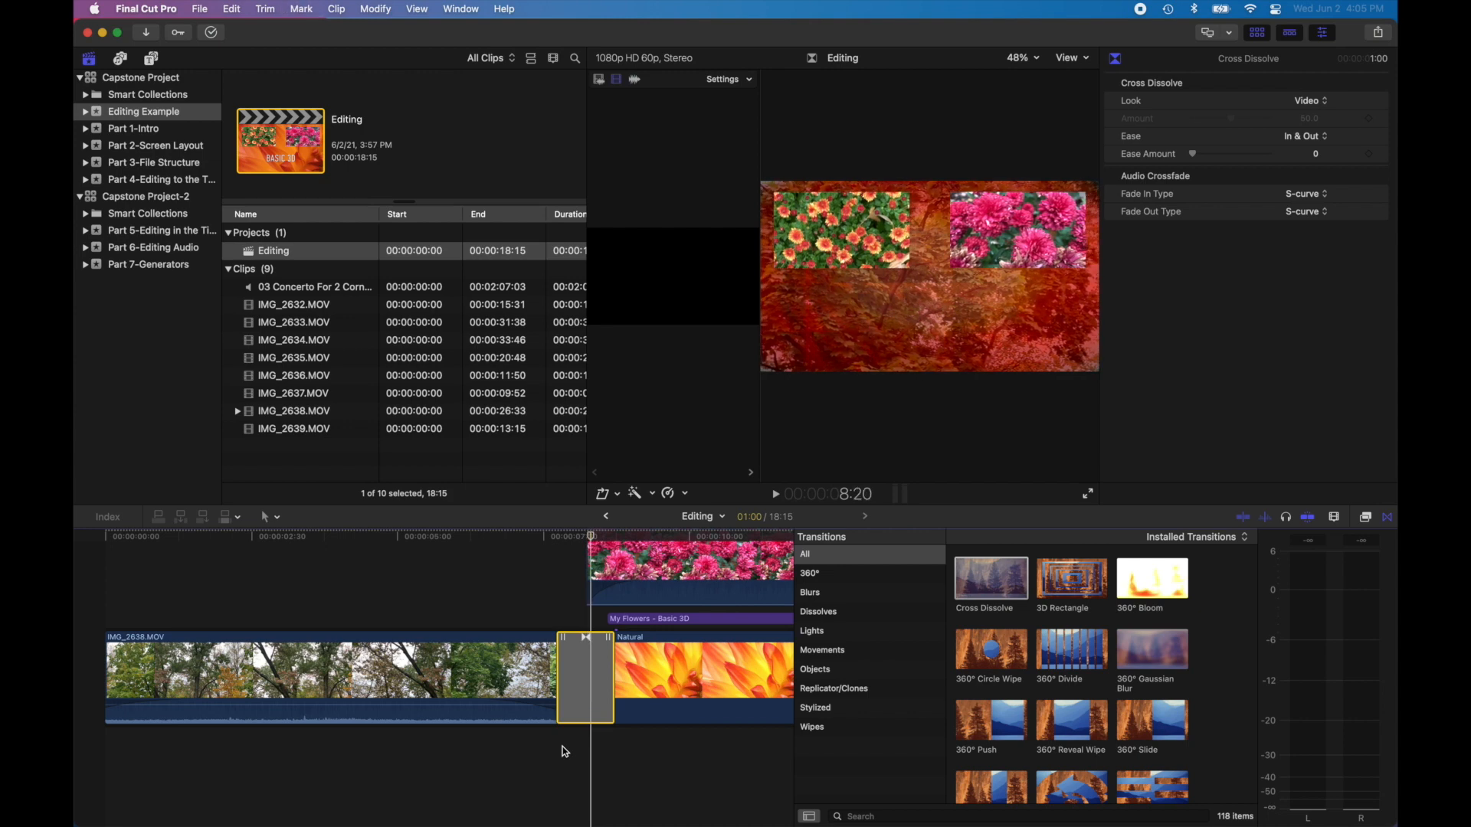
{"action": "scroll", "coordinate": [565, 753], "scroll_direction": "up", "scroll_amount": 5}
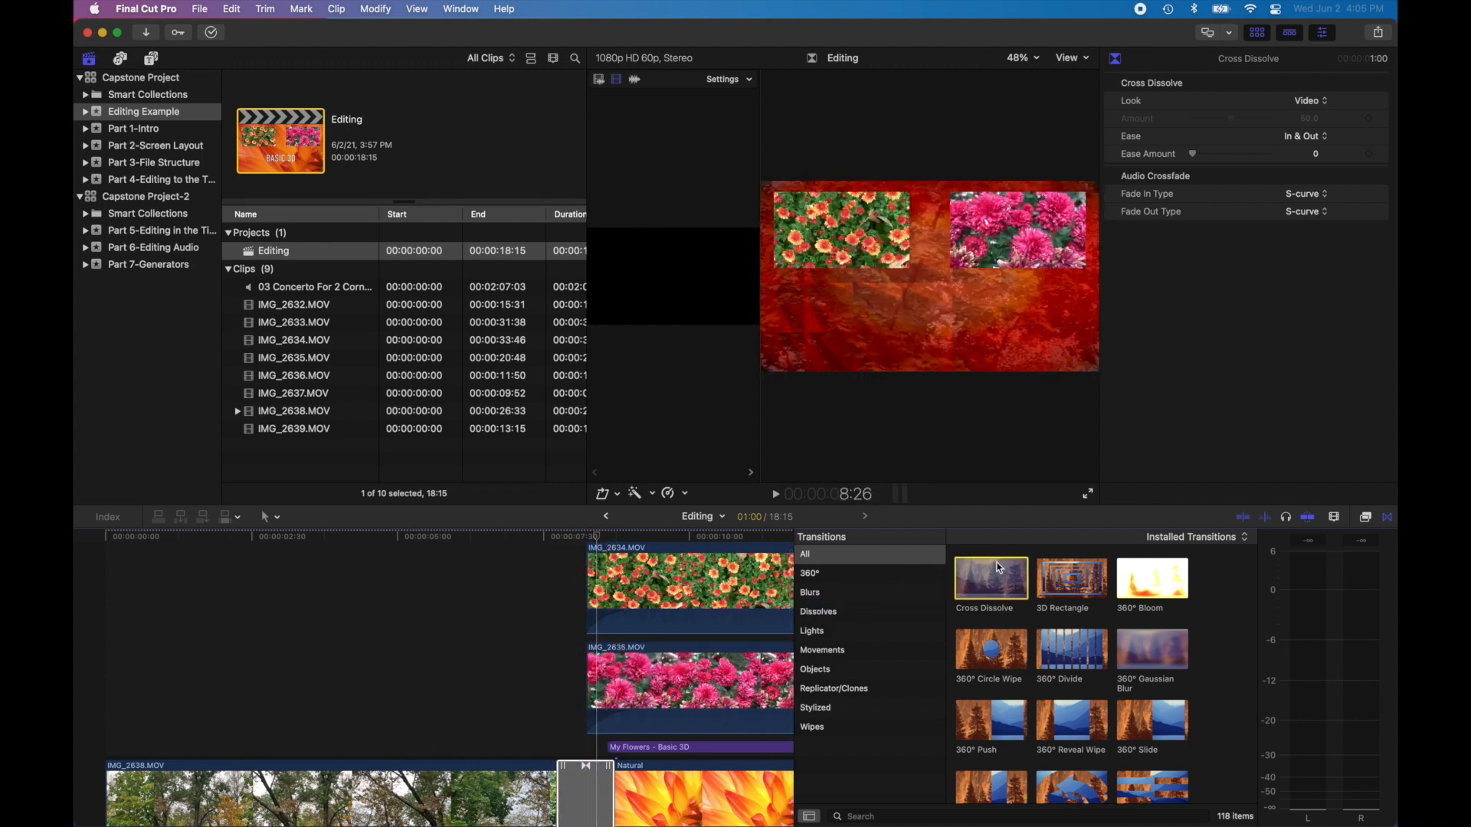
{"action": "left_click_drag", "start_coordinate": [980, 590], "coordinate": [614, 598]}
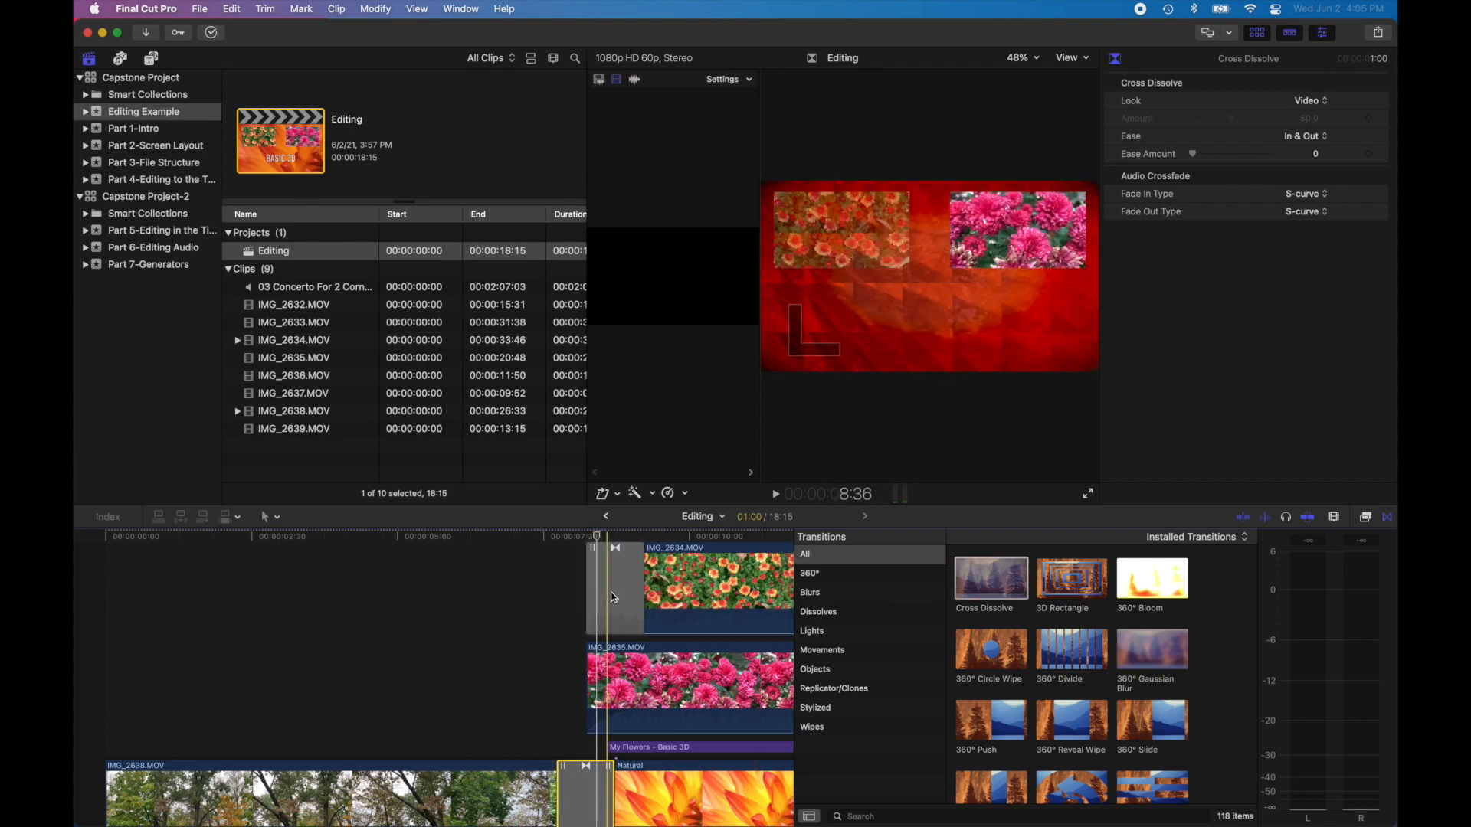
{"action": "key", "text": "super+z"}
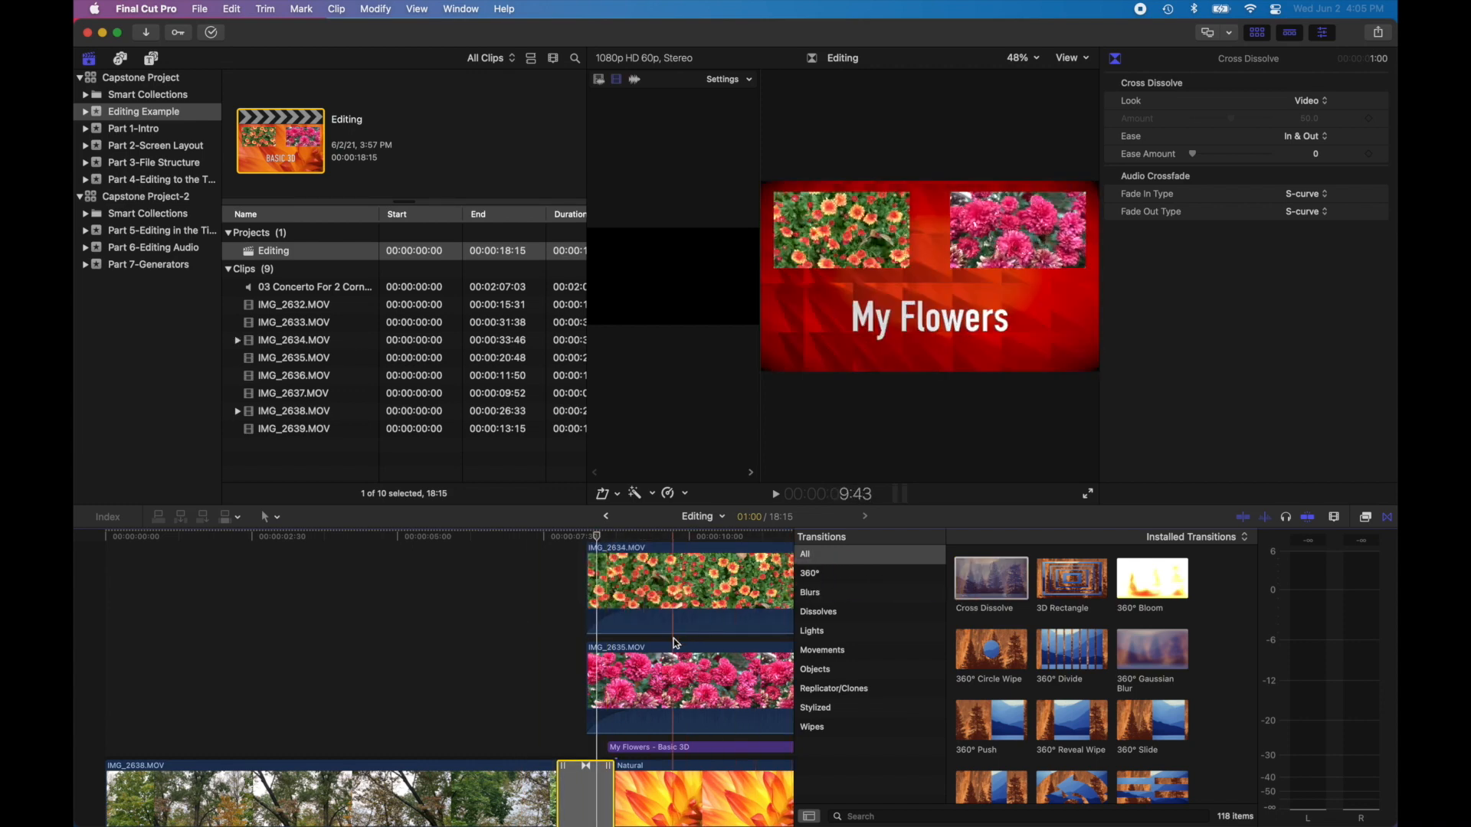
Try a Cross Dissolve on the edit point between IMG_2638.MOV and Natural, and select the IMG_2638.MOV clip.
{"action": "scroll", "coordinate": [676, 643], "scroll_direction": "down", "scroll_amount": 3}
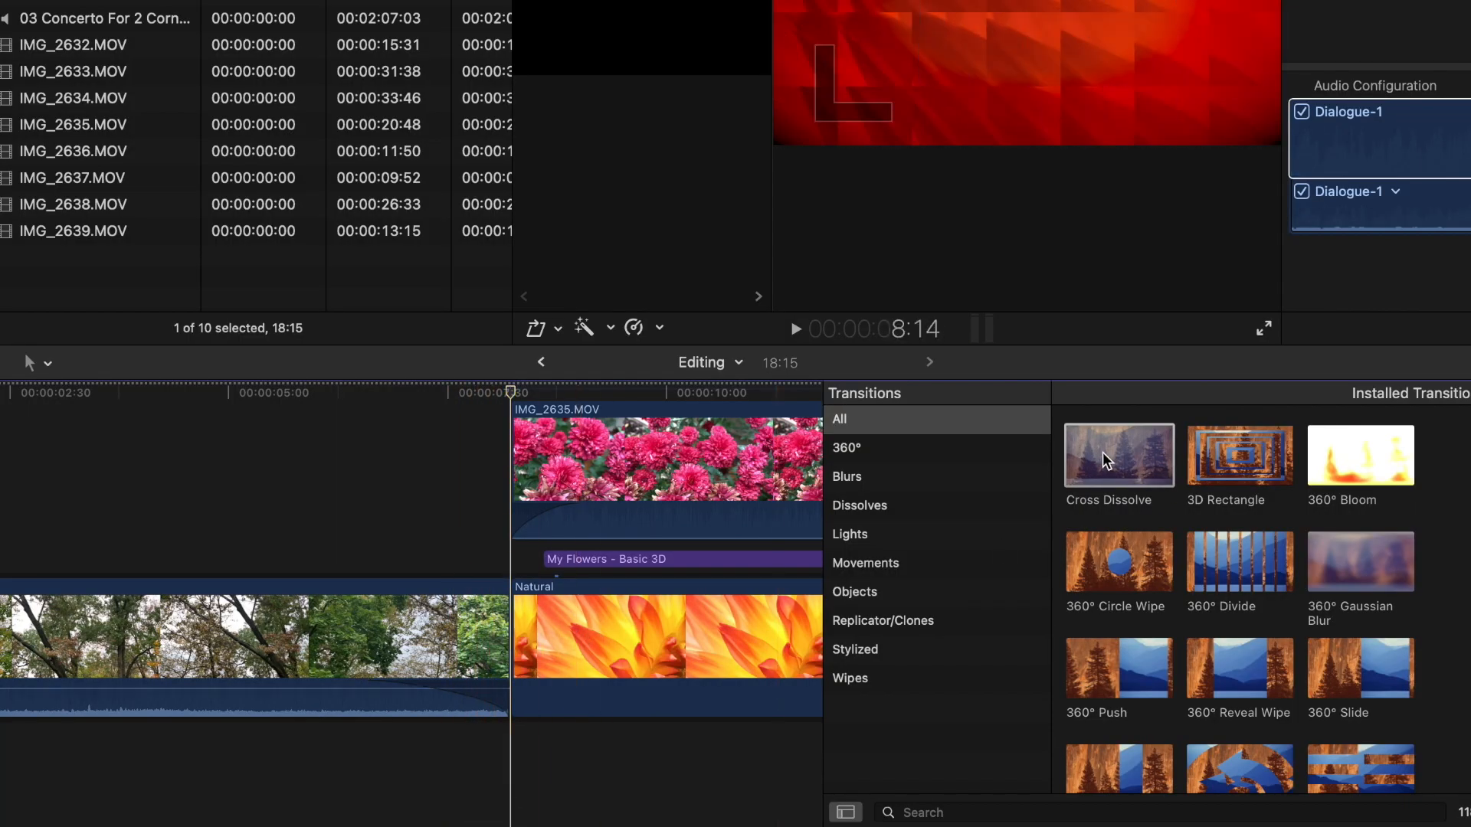
{"action": "left_click_drag", "start_coordinate": [1102, 452], "coordinate": [530, 651]}
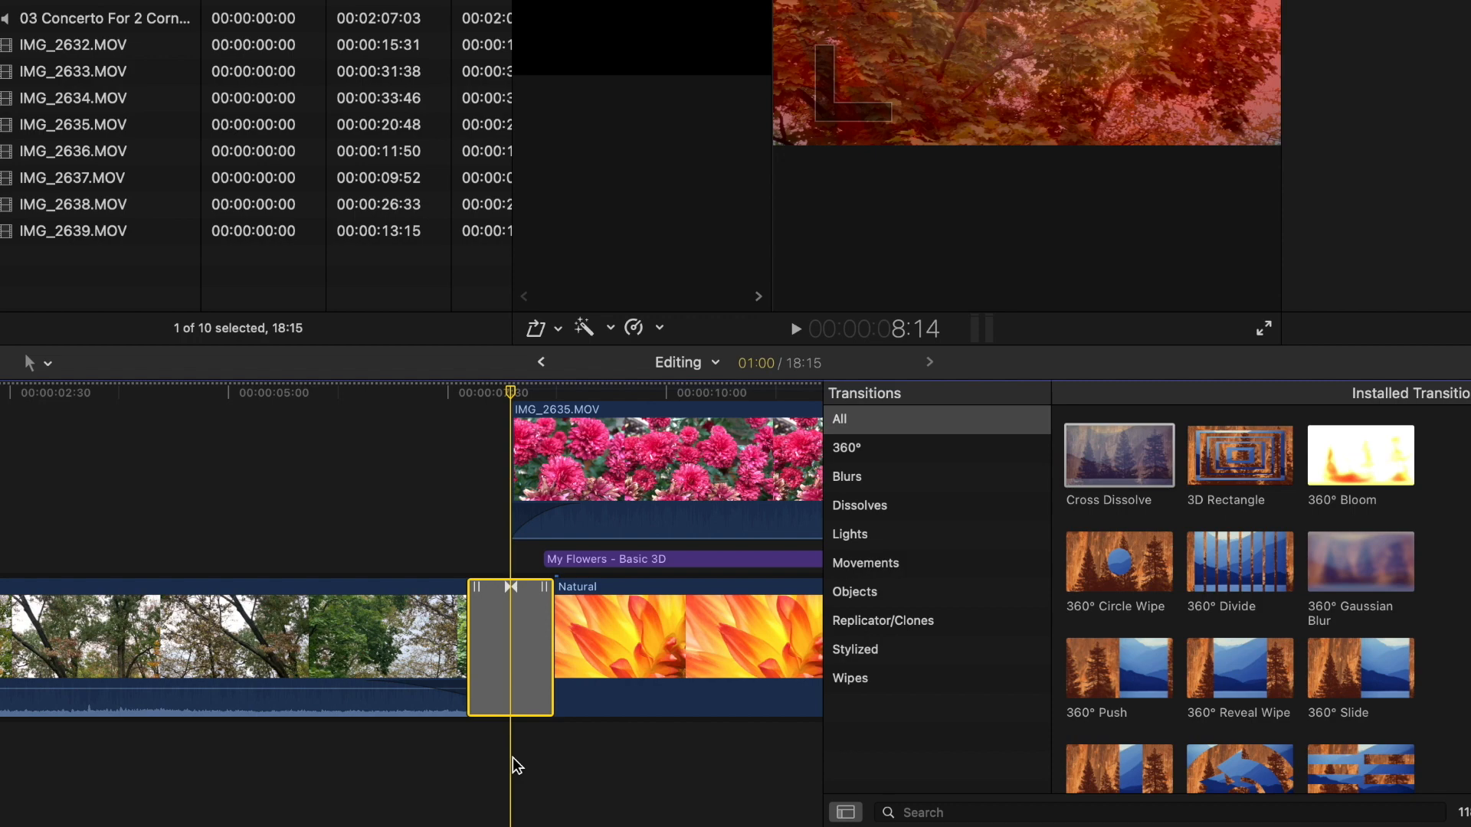
{"action": "left_click", "coordinate": [186, 628]}
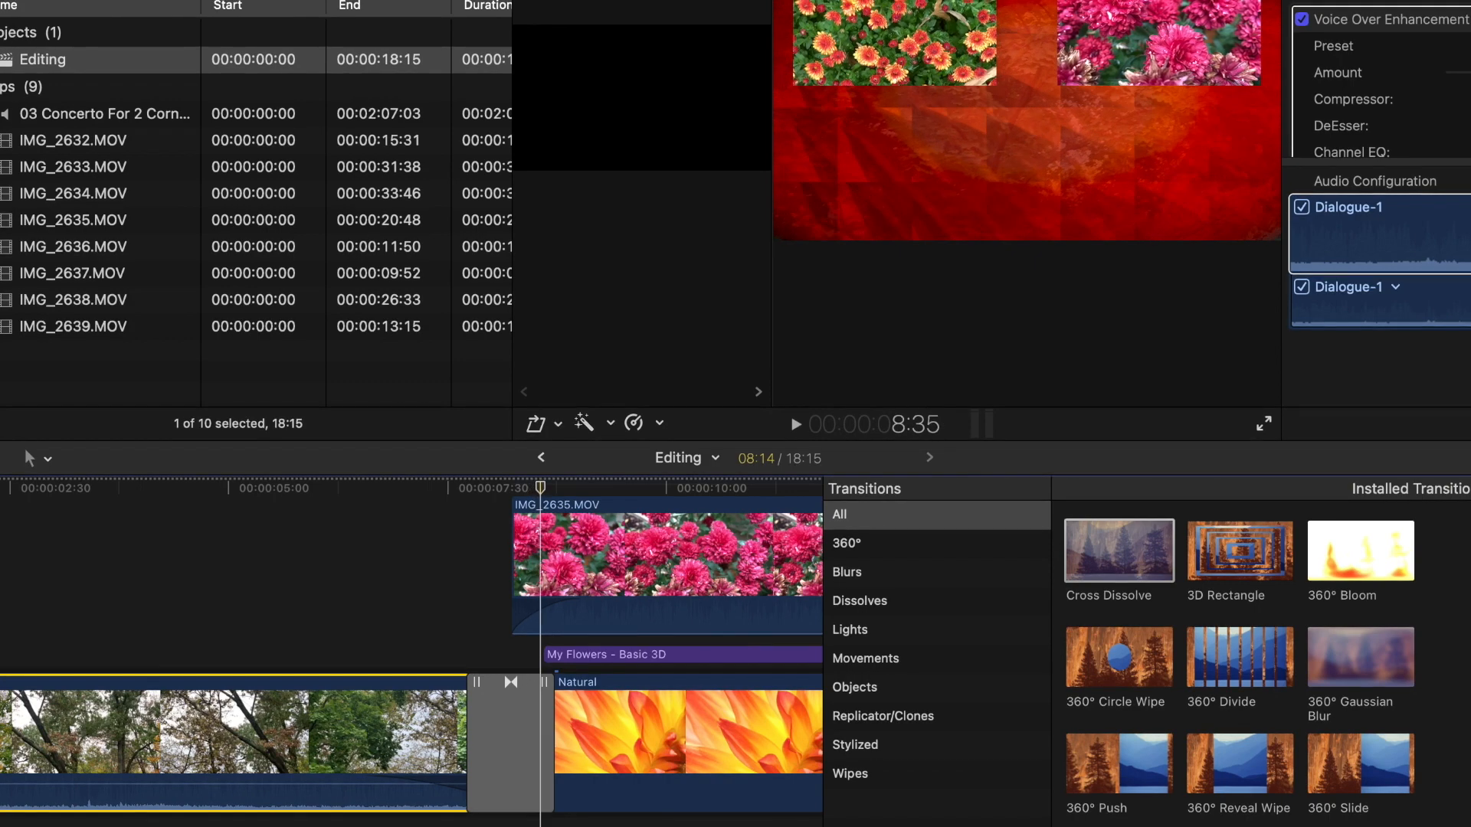
Move the playhead to the edit point between IMG_2638.MOV and Natural, and select the clip on each side in turn.
{"action": "left_click", "coordinate": [513, 766]}
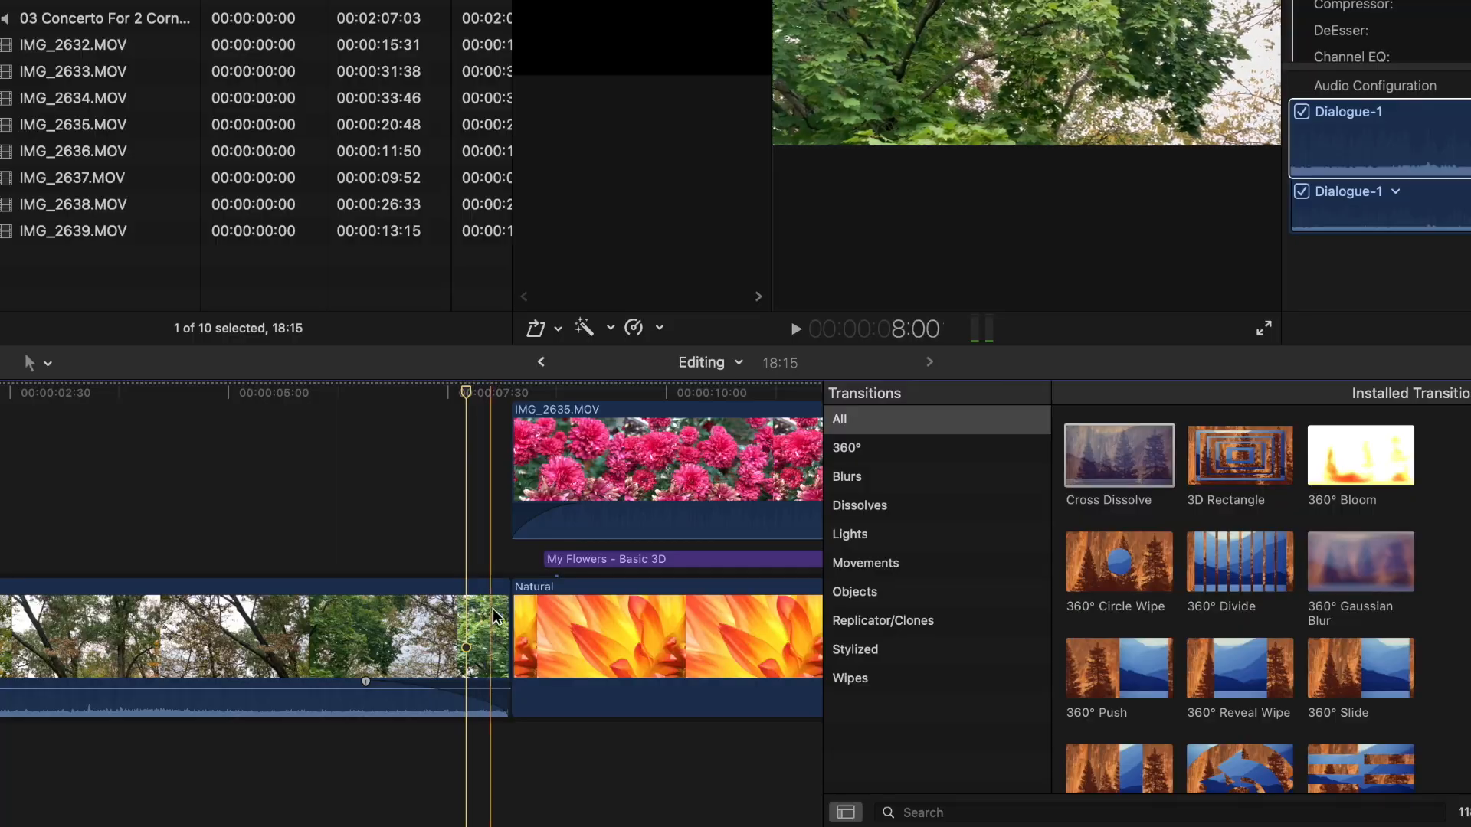
{"action": "key", "text": "Down"}
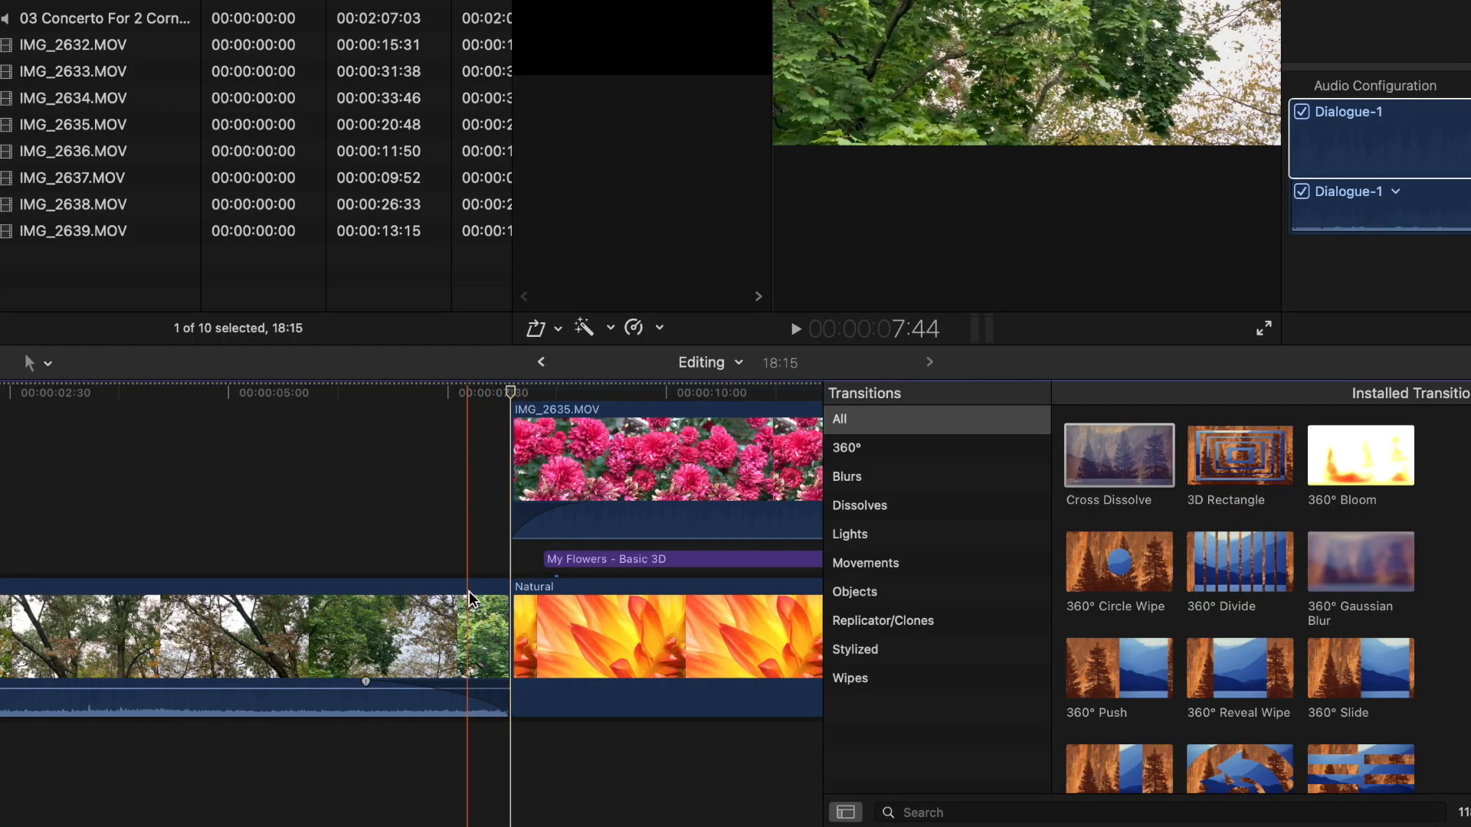
{"action": "left_click", "coordinate": [289, 631]}
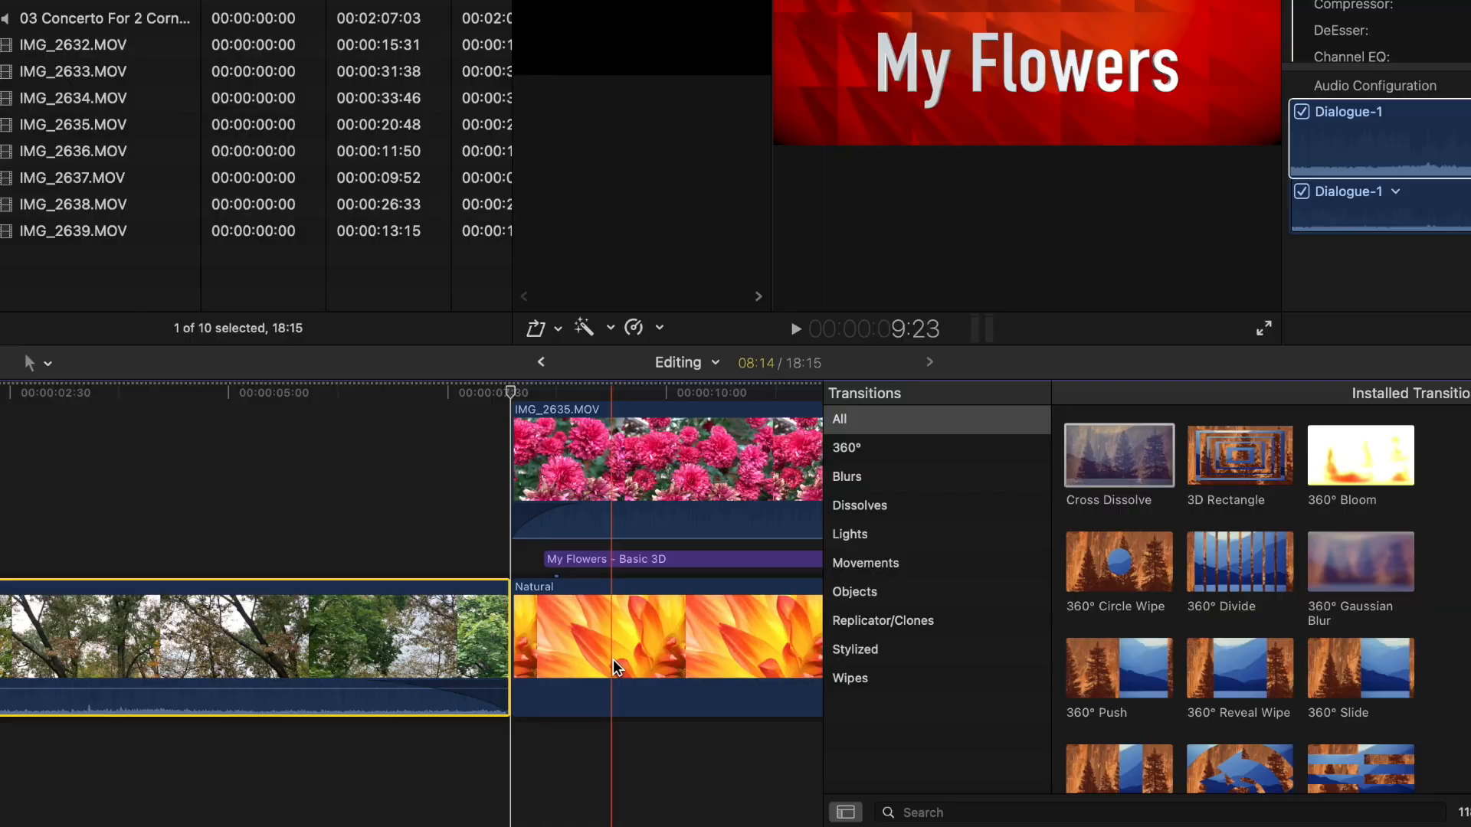
{"action": "left_click", "coordinate": [613, 659]}
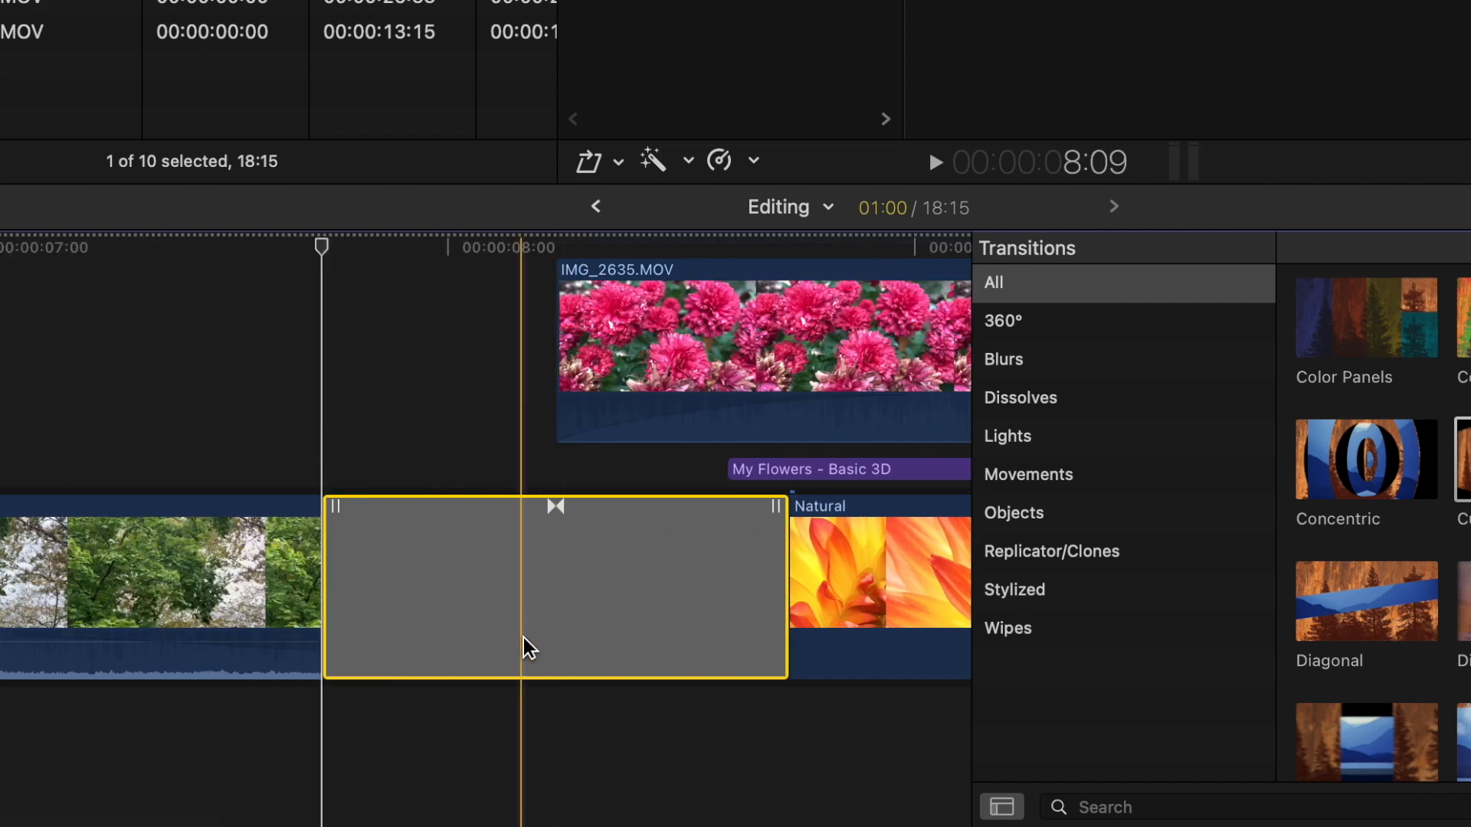
Hide the transitions browser to give the timeline its full width.
{"action": "key", "text": "ctrl+super+5"}
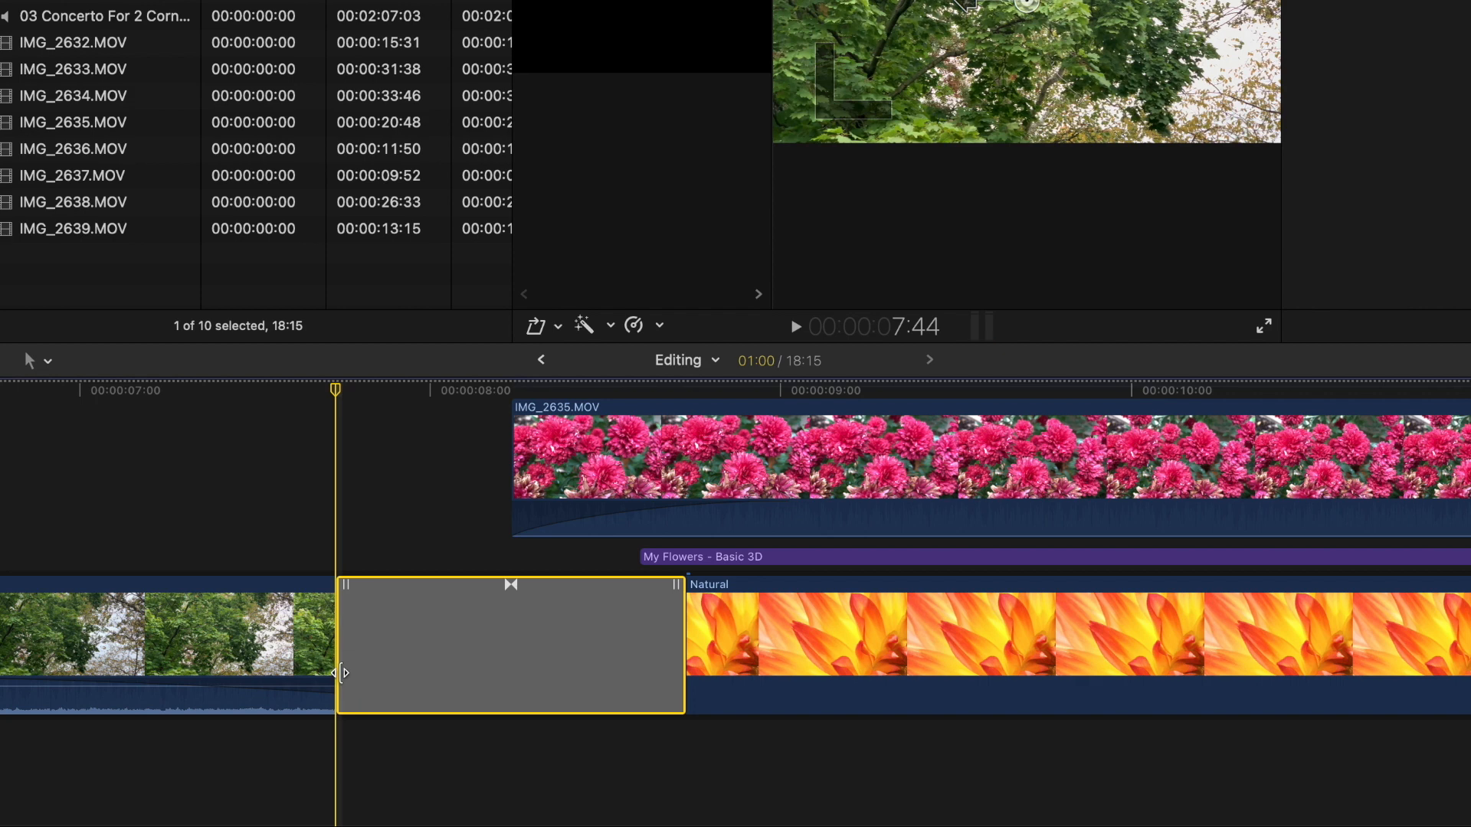
Try shortening the transition between IMG_2638.MOV and Natural to 52 frames from its start edge, then restore its 1:00 duration.
{"action": "mouse_move", "coordinate": [343, 673]}
{"action": "left_mouse_down"}
{"action": "mouse_move", "coordinate": [402, 673]}
{"action": "mouse_move", "coordinate": [276, 673]}
{"action": "mouse_move", "coordinate": [336, 671]}
{"action": "left_mouse_up"}
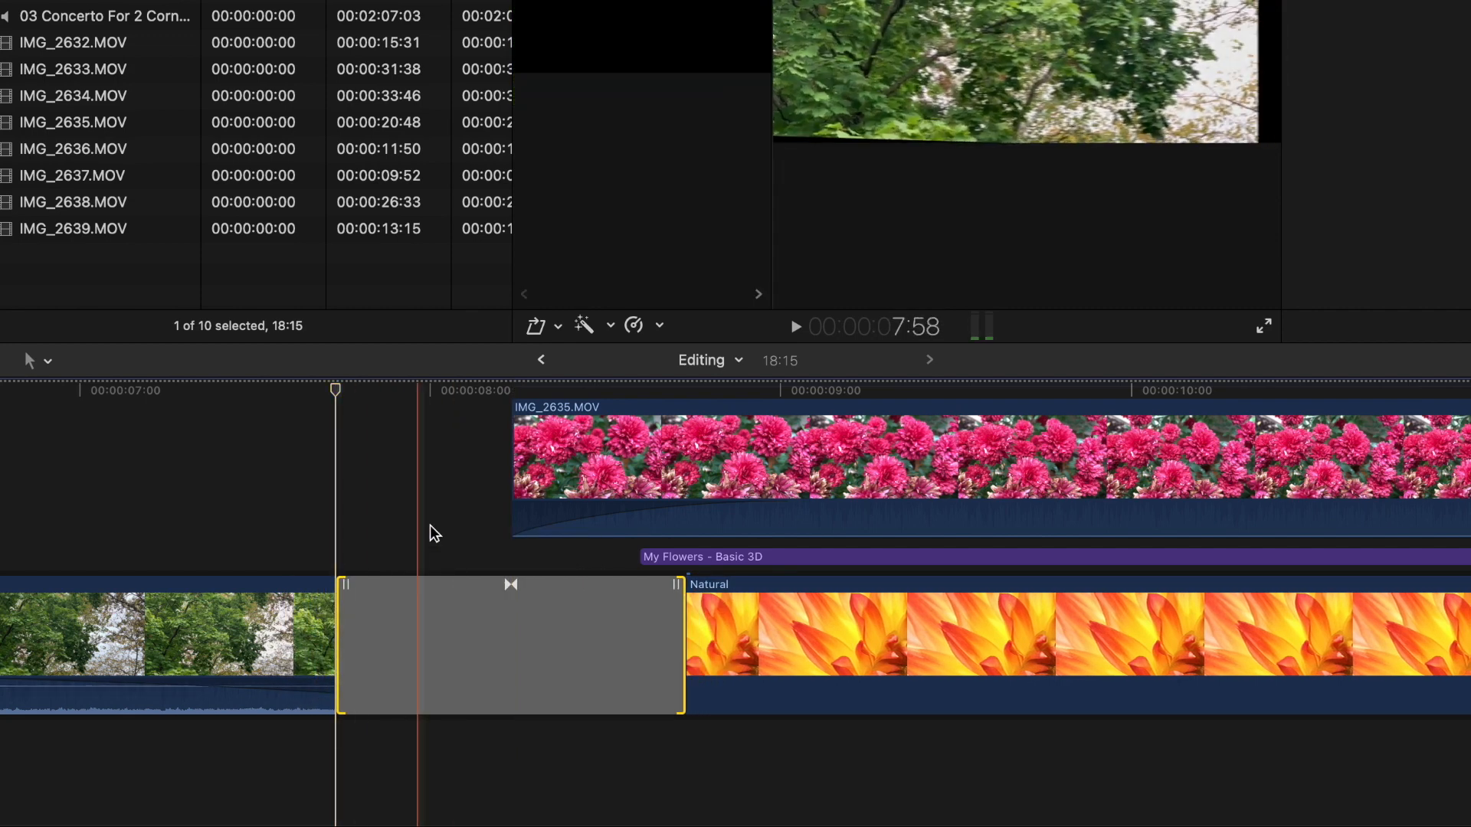
{"action": "left_click_drag", "start_coordinate": [337, 665], "coordinate": [359, 667]}
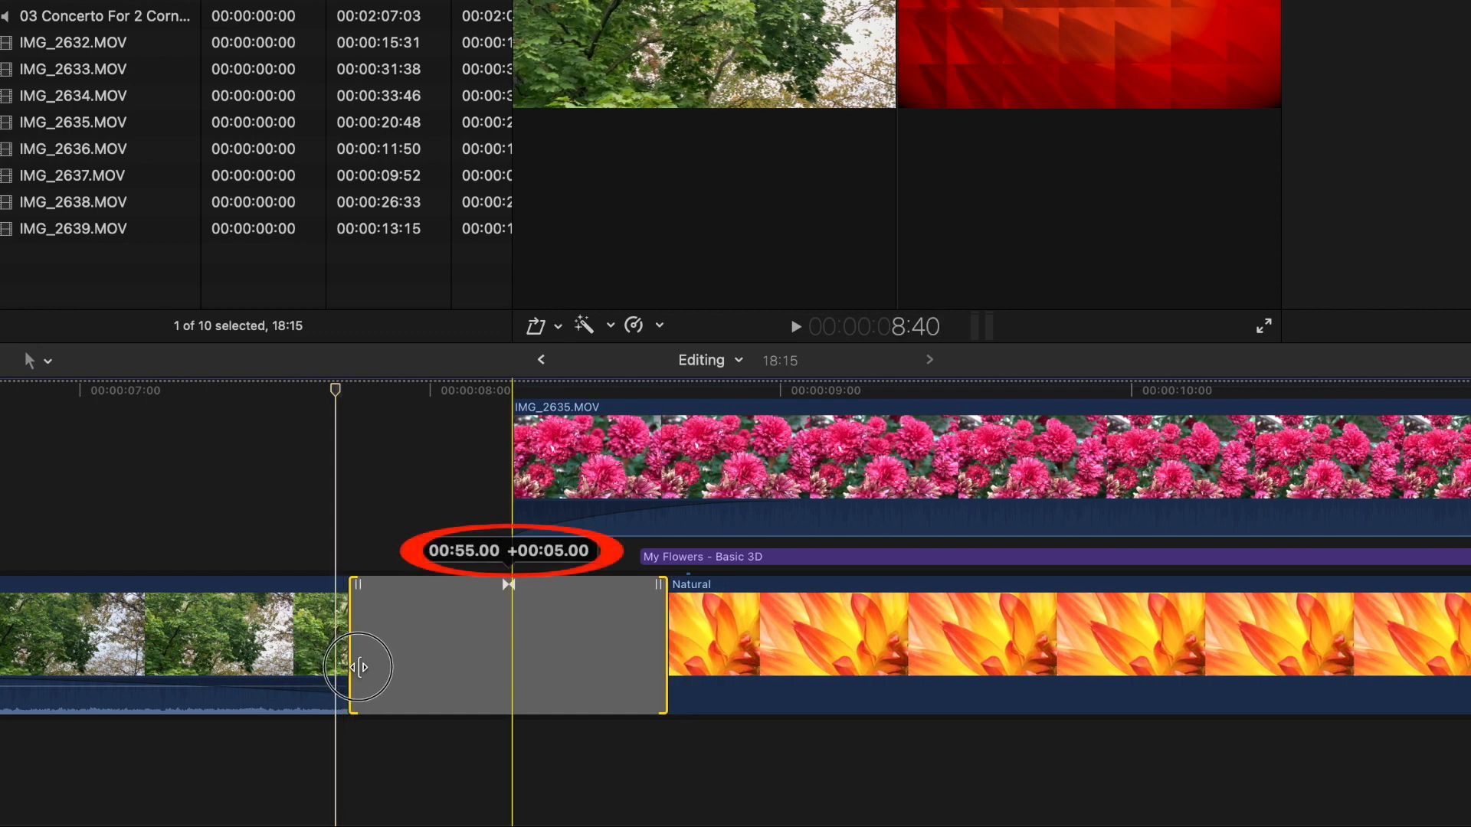
{"action": "left_click_drag", "start_coordinate": [358, 667], "coordinate": [363, 668]}
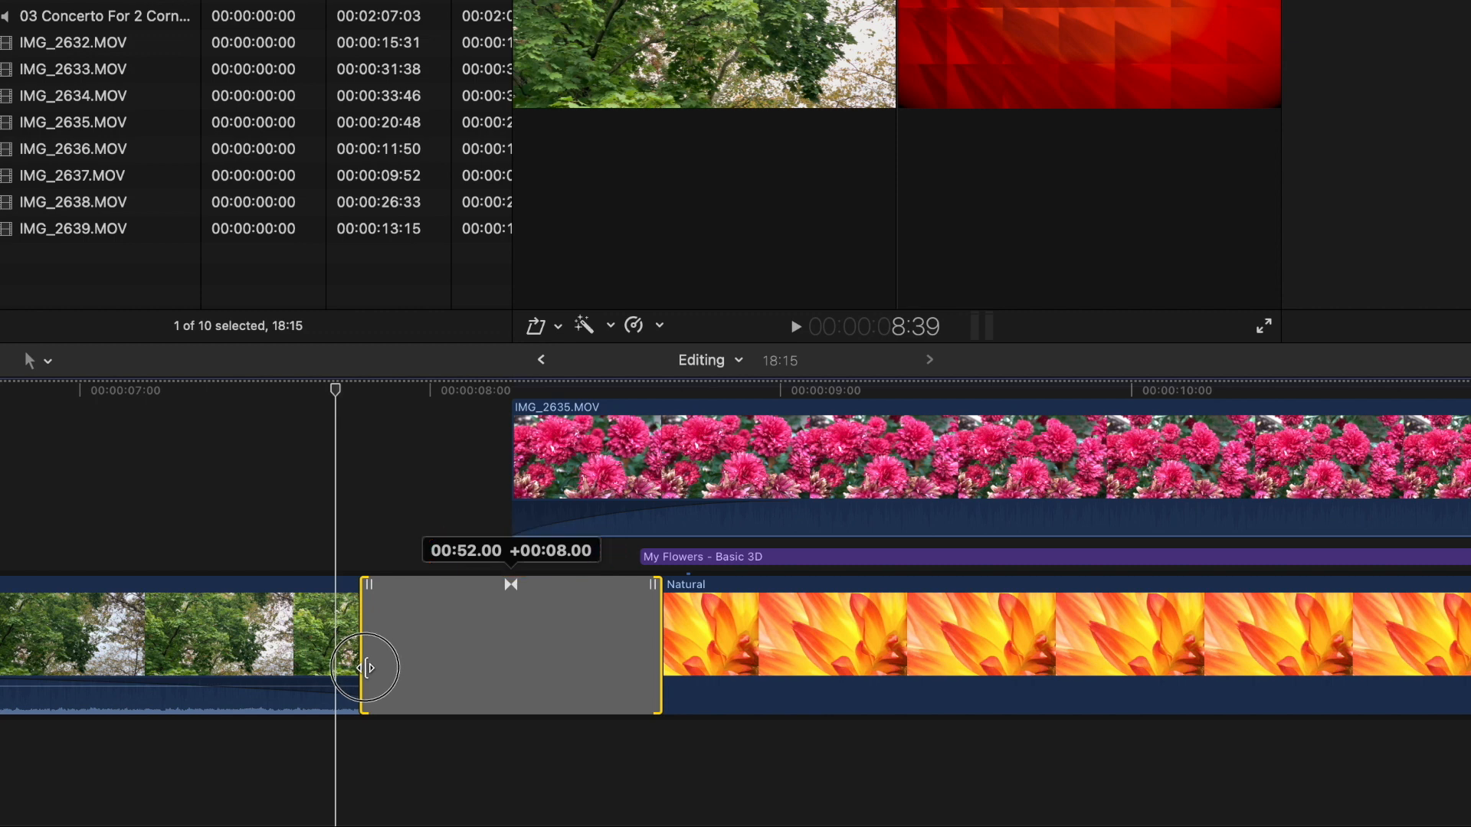
{"action": "mouse_move", "coordinate": [371, 668]}
{"action": "left_mouse_down"}
{"action": "mouse_move", "coordinate": [385, 667]}
{"action": "mouse_move", "coordinate": [347, 674]}
{"action": "left_mouse_up"}
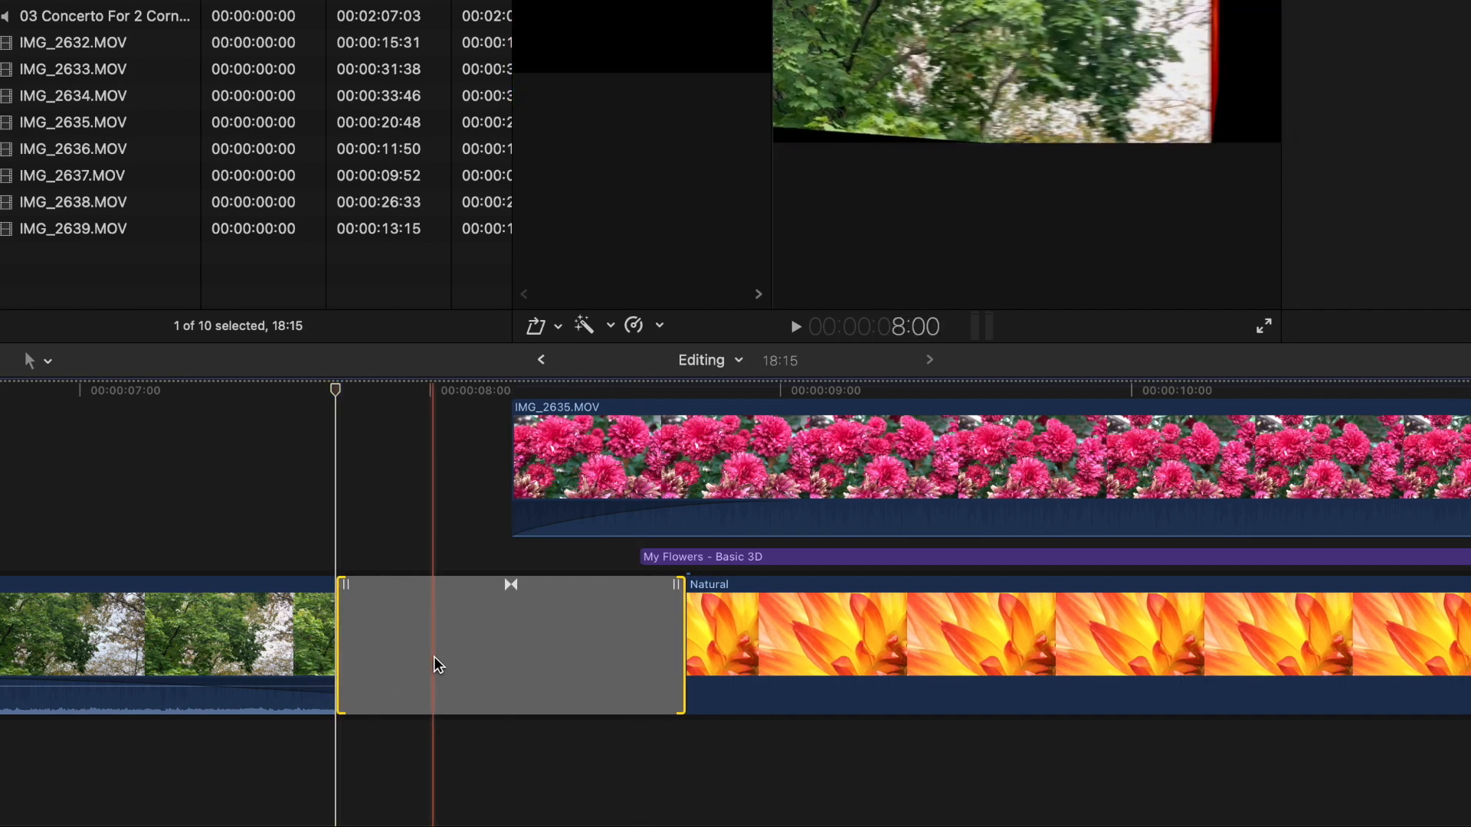
{"action": "mouse_move", "coordinate": [345, 667]}
{"action": "left_mouse_down"}
{"action": "mouse_move", "coordinate": [439, 667]}
{"action": "mouse_move", "coordinate": [210, 666]}
{"action": "mouse_move", "coordinate": [417, 667]}
{"action": "mouse_move", "coordinate": [346, 669]}
{"action": "left_mouse_up"}
Try a duration of 2:00 on the transition between IMG_2638.MOV and Natural, then undo the change.
{"action": "left_click", "coordinate": [465, 633]}
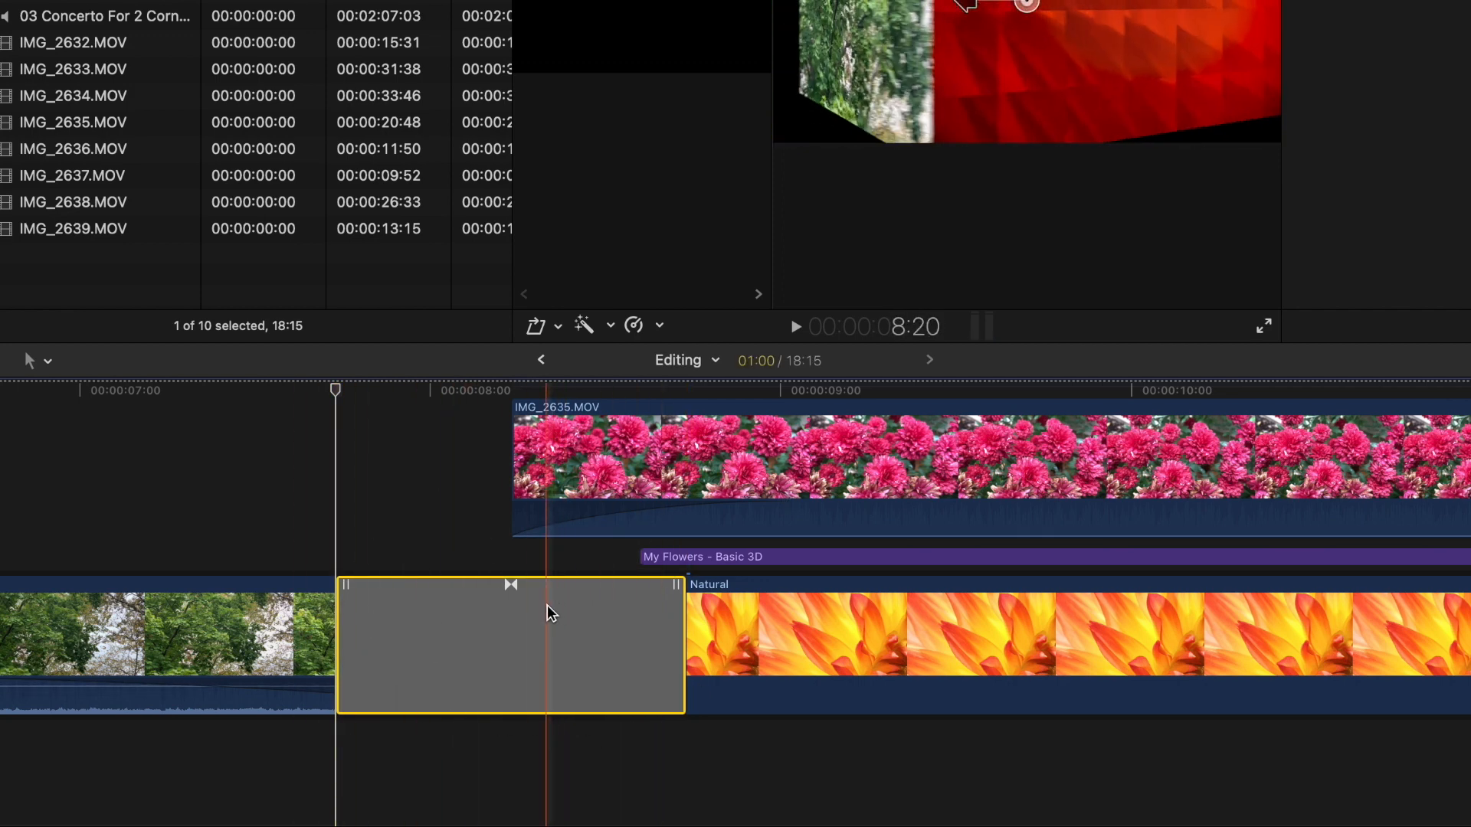
{"action": "key", "text": "ctrl+d"}
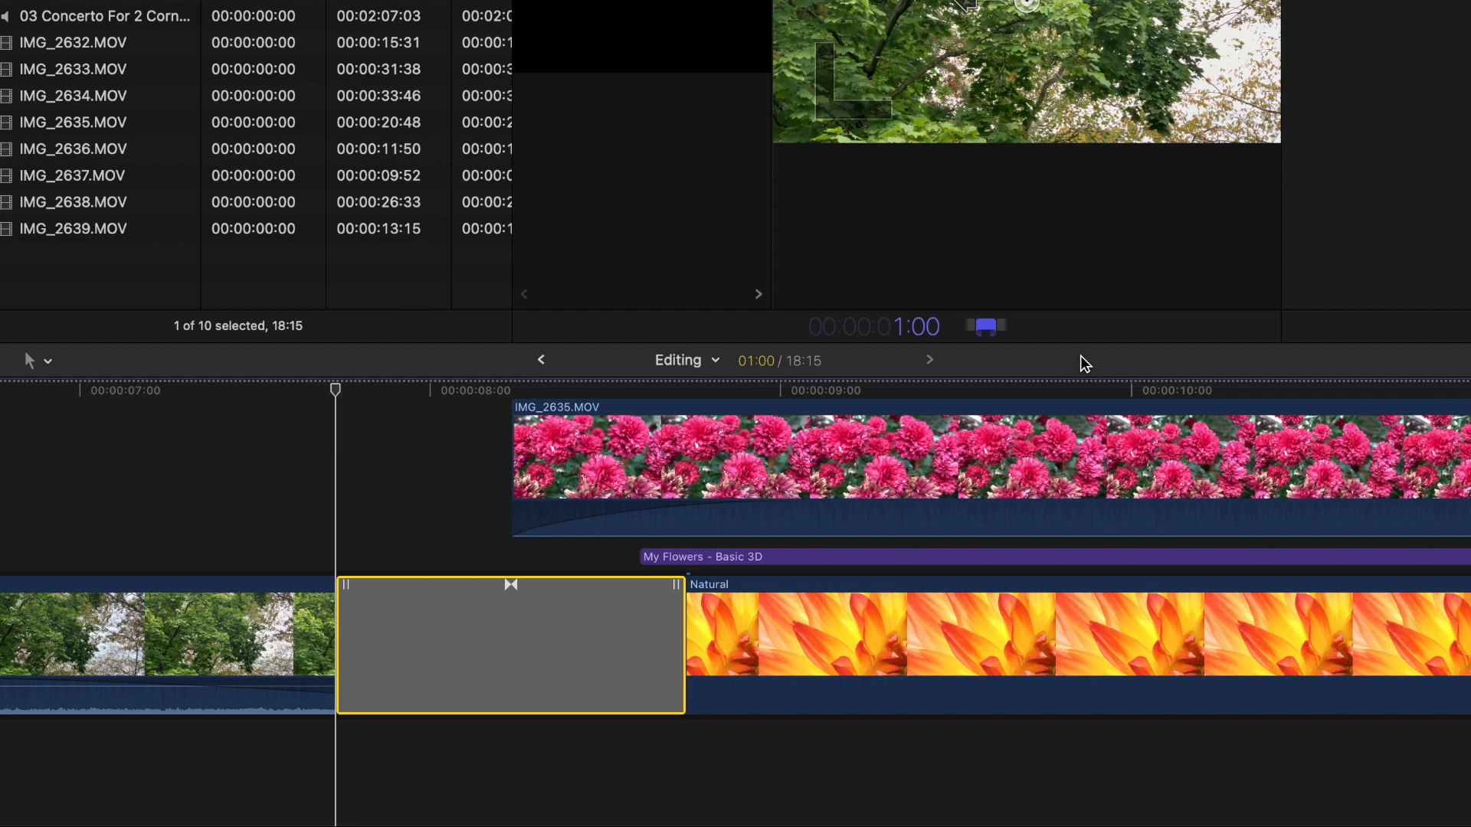
{"action": "type", "text": "200"}
{"action": "key", "text": "Return"}
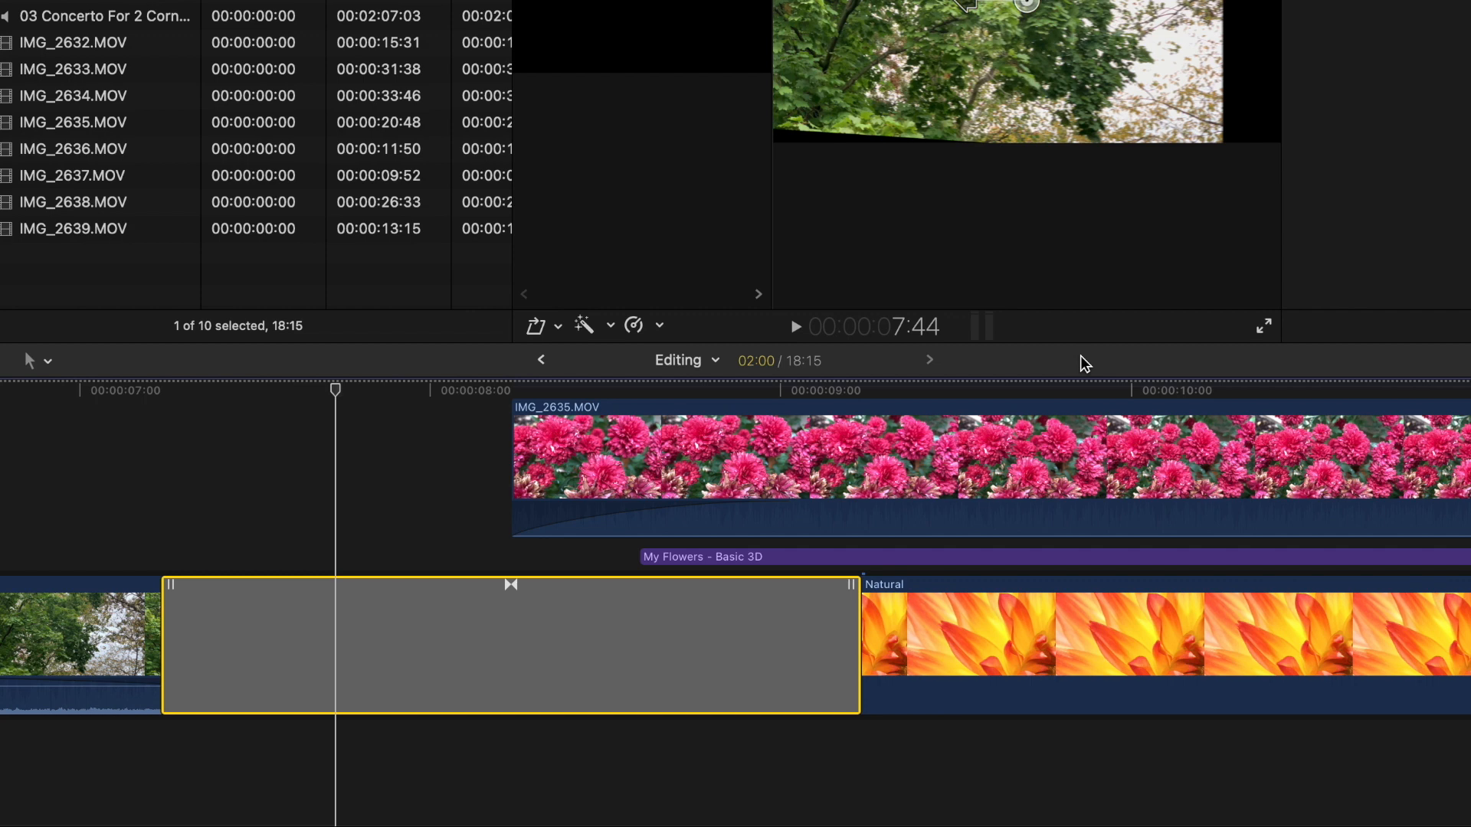
{"action": "key", "text": "super+z"}
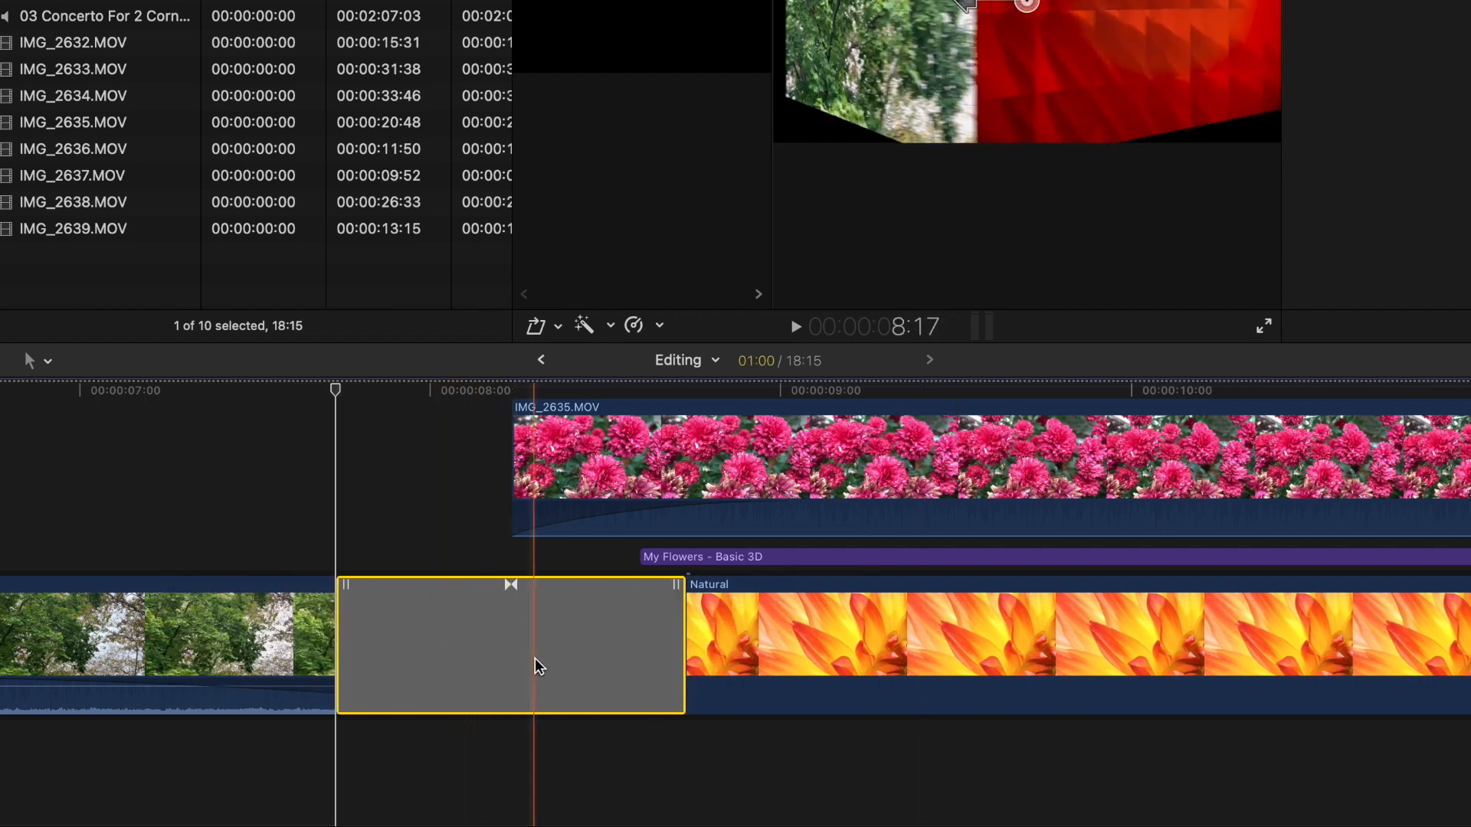
Set the duration of the transition between IMG_2638.MOV and Natural to 30 frames.
{"action": "key", "text": "ctrl+d"}
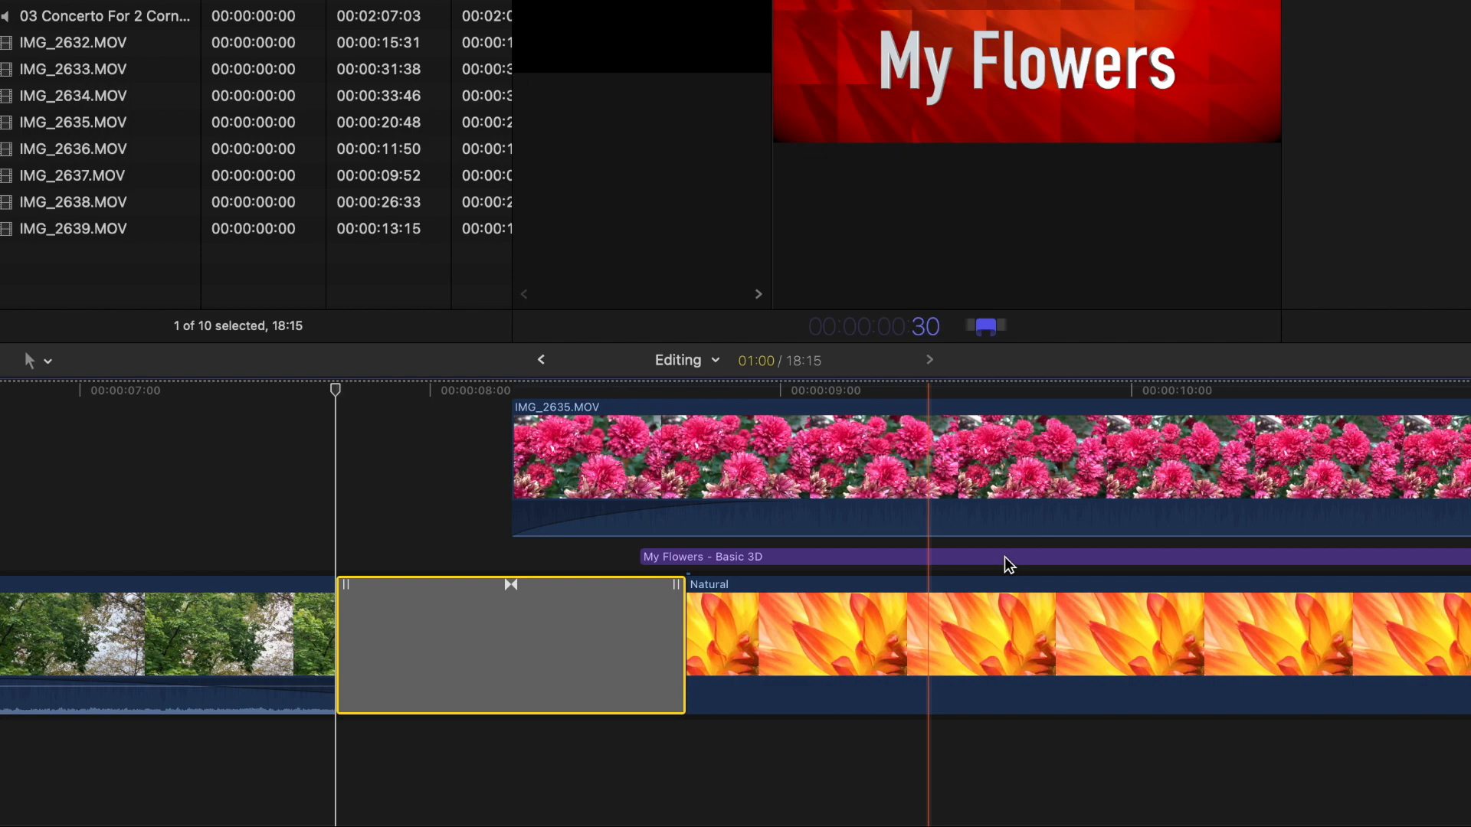
{"action": "key", "text": "Return"}
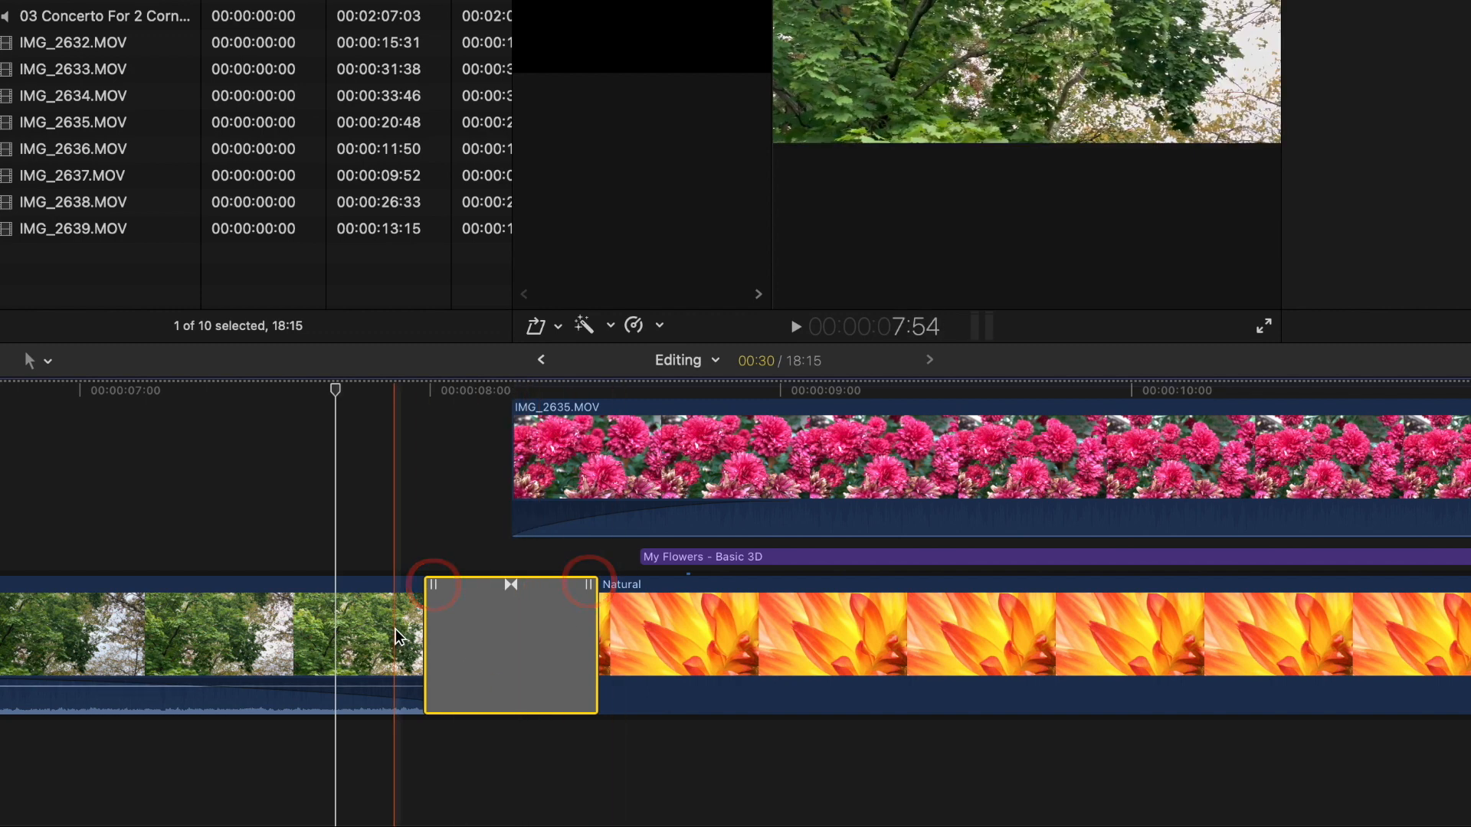
Examine the handles at the start and end of the transition between IMG_2638.MOV and Natural.
{"action": "key", "text": "super+minus"}
{"action": "scroll", "coordinate": [676, 757], "scroll_direction": "right", "scroll_amount": 5}
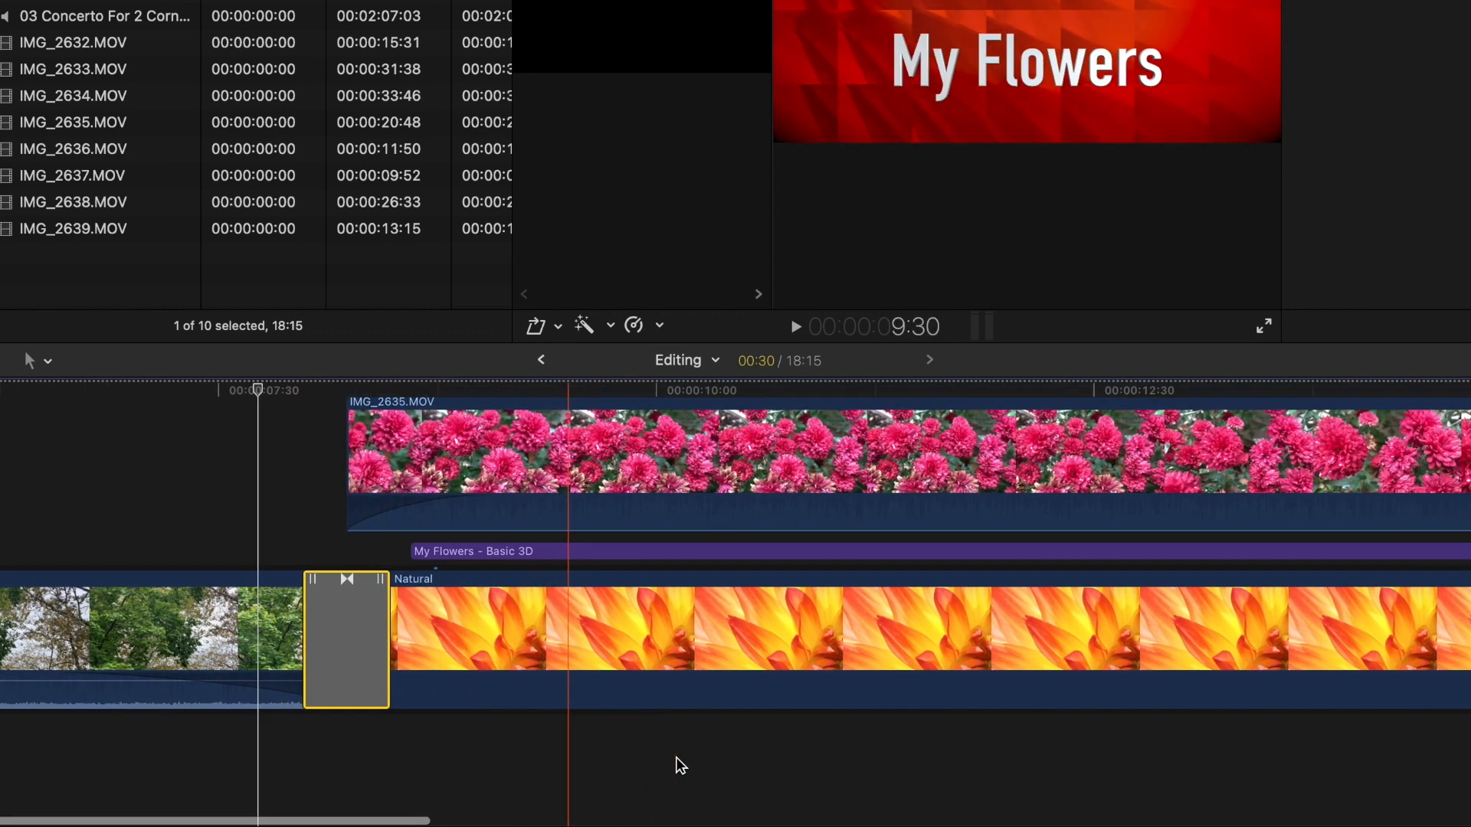
{"action": "scroll", "coordinate": [676, 757], "scroll_direction": "left", "scroll_amount": 5}
{"action": "scroll", "coordinate": [676, 757], "scroll_direction": "left", "scroll_amount": 8}
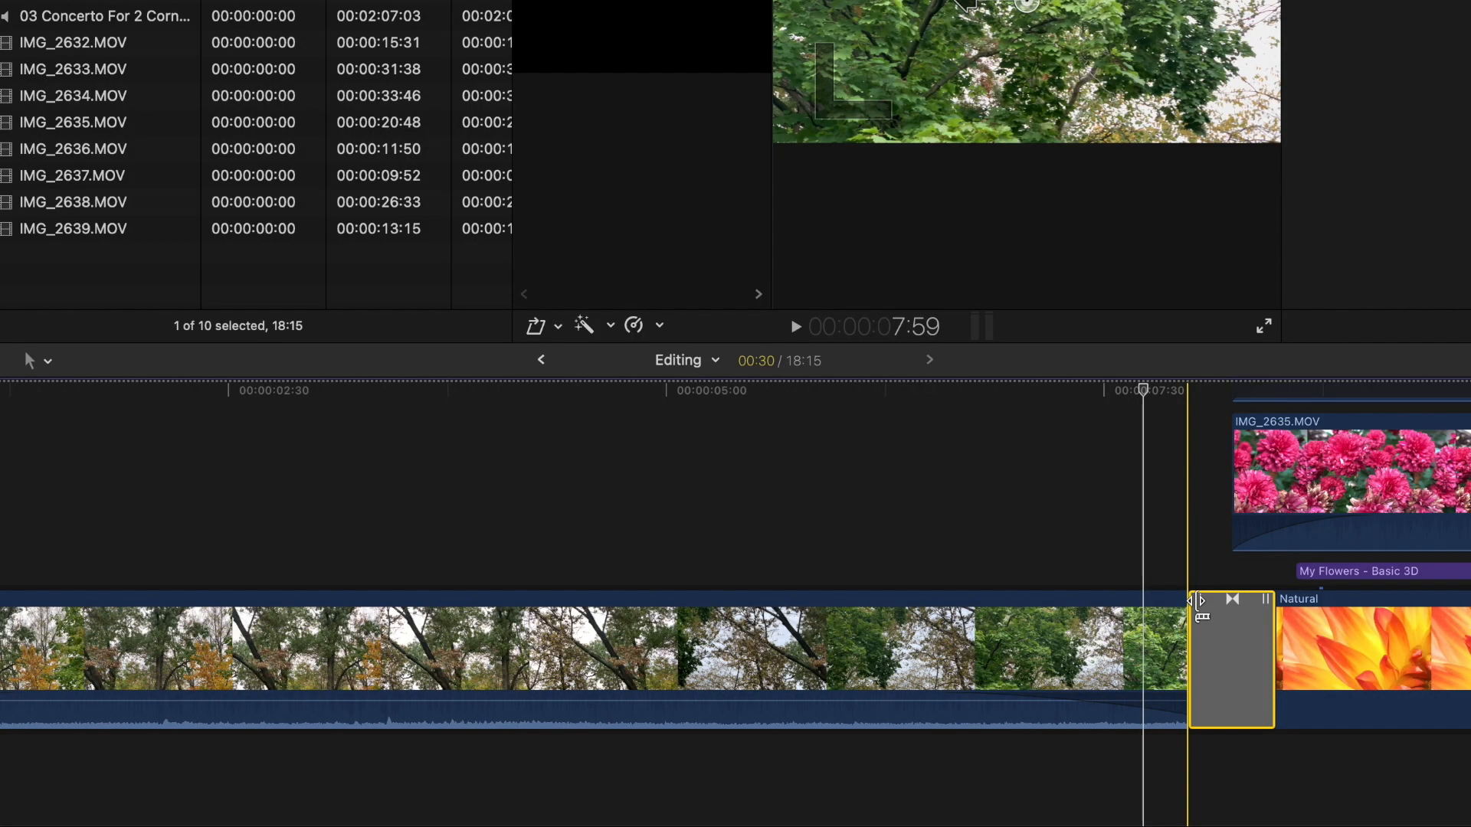
{"action": "left_click", "coordinate": [1258, 609]}
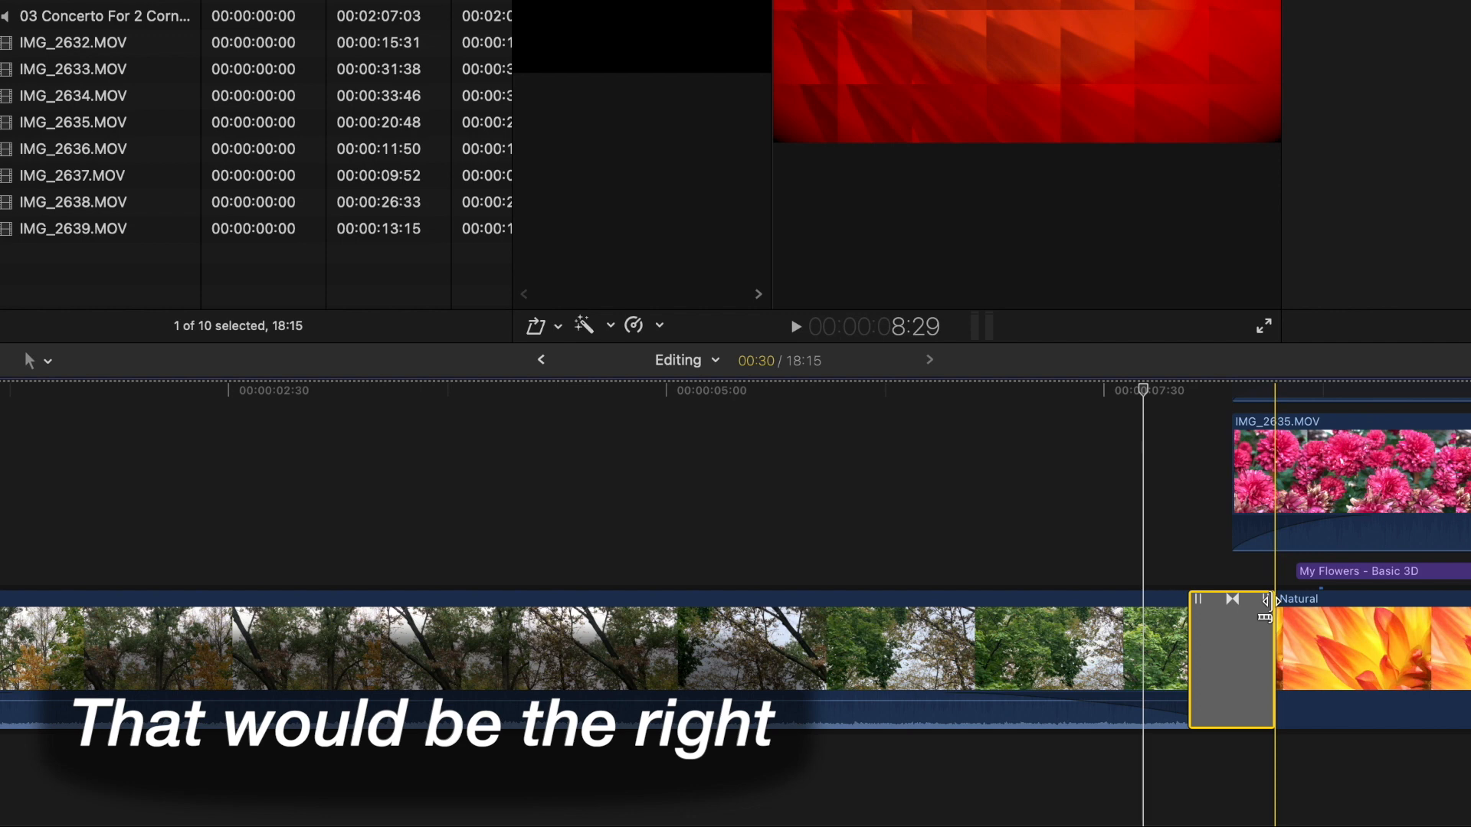
Try trimming the adjoining clips with the end and start handles of the transition between IMG_2638.MOV and Natural, undoing each trim.
{"action": "left_click_drag", "start_coordinate": [1265, 604], "coordinate": [856, 602]}
{"action": "key", "text": "super+z"}
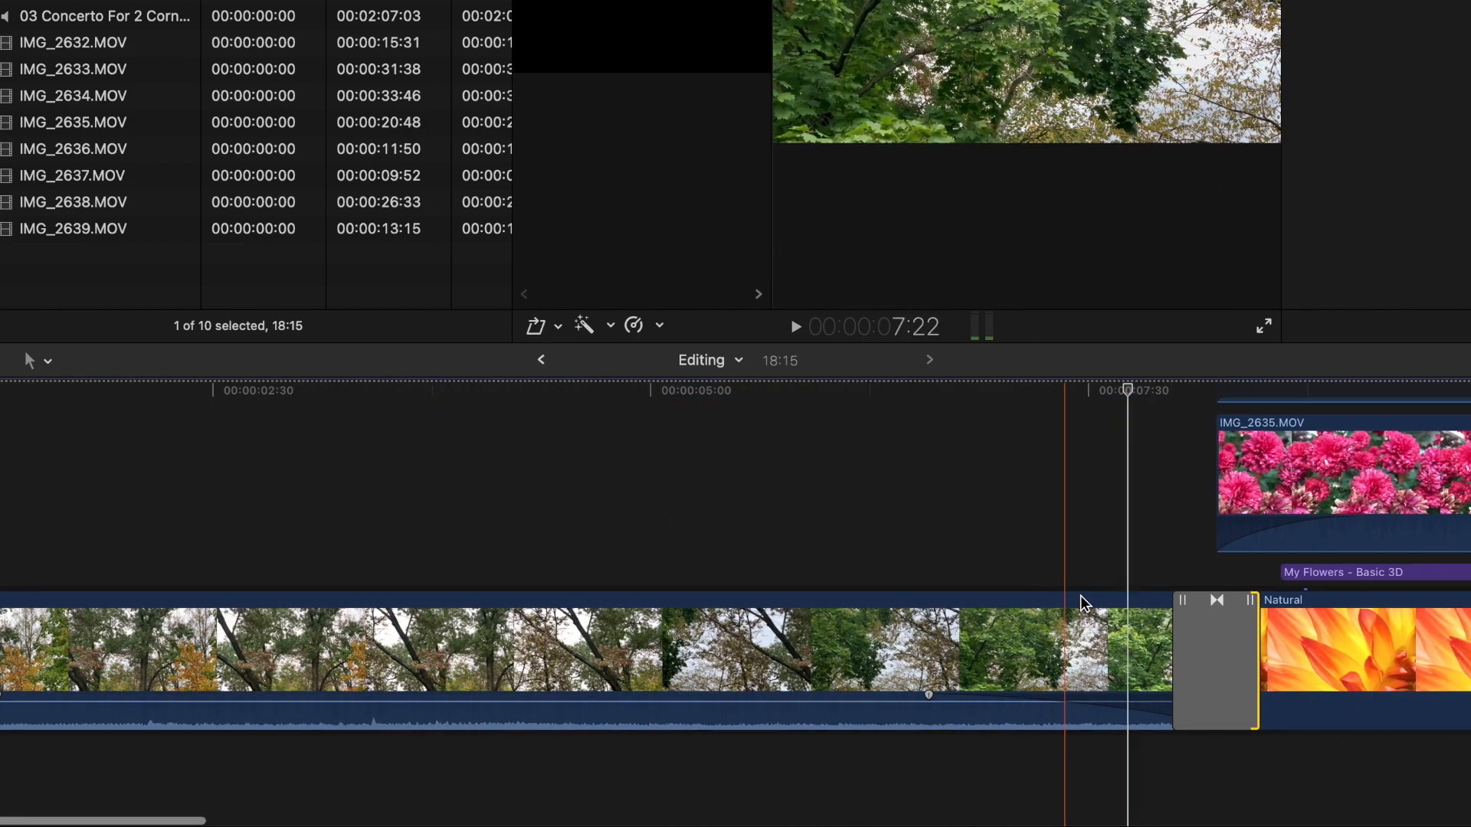
{"action": "scroll", "coordinate": [1080, 595], "scroll_direction": "right", "scroll_amount": 10}
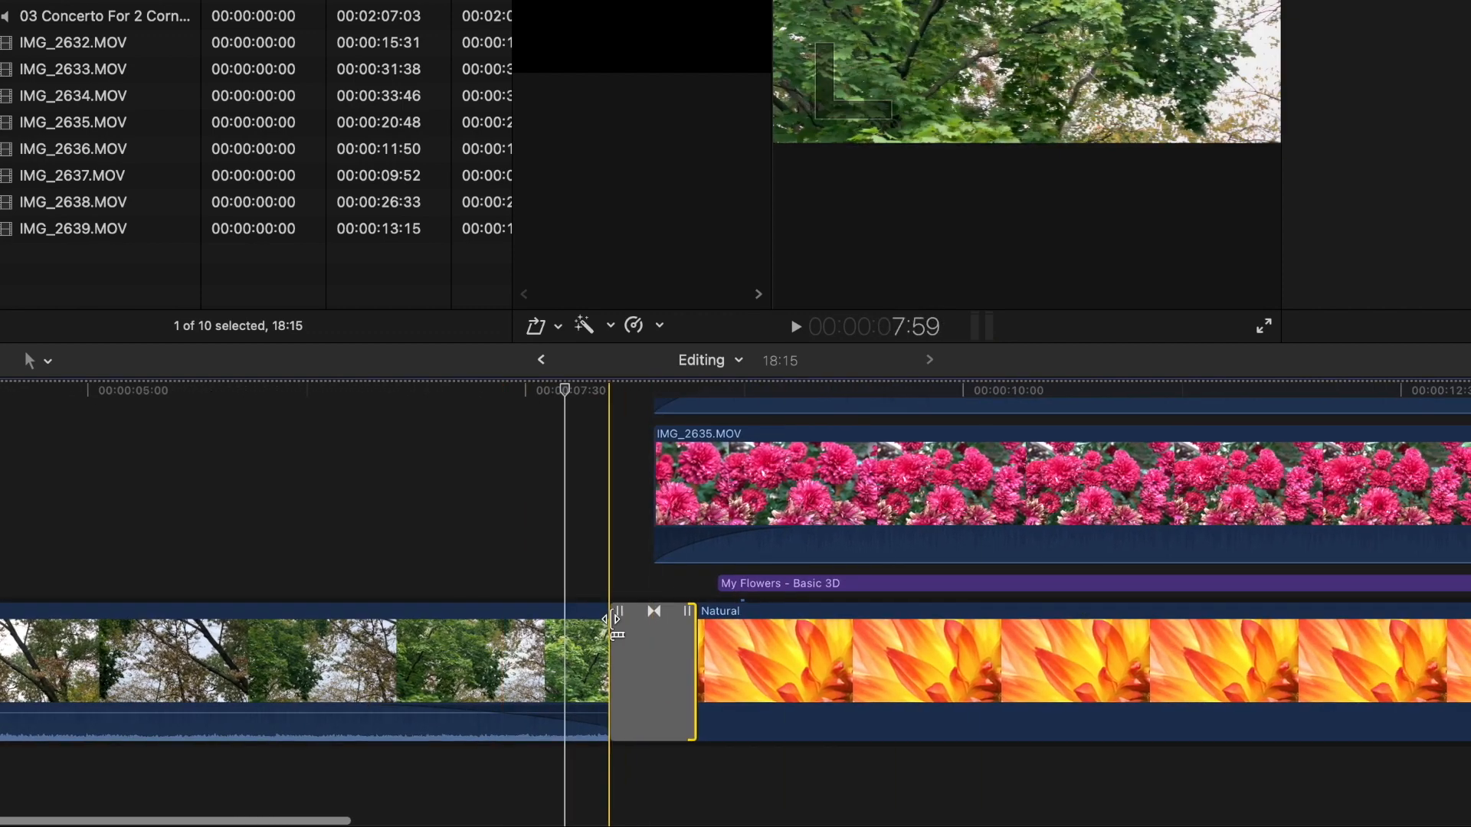
{"action": "left_click_drag", "start_coordinate": [615, 613], "coordinate": [764, 616]}
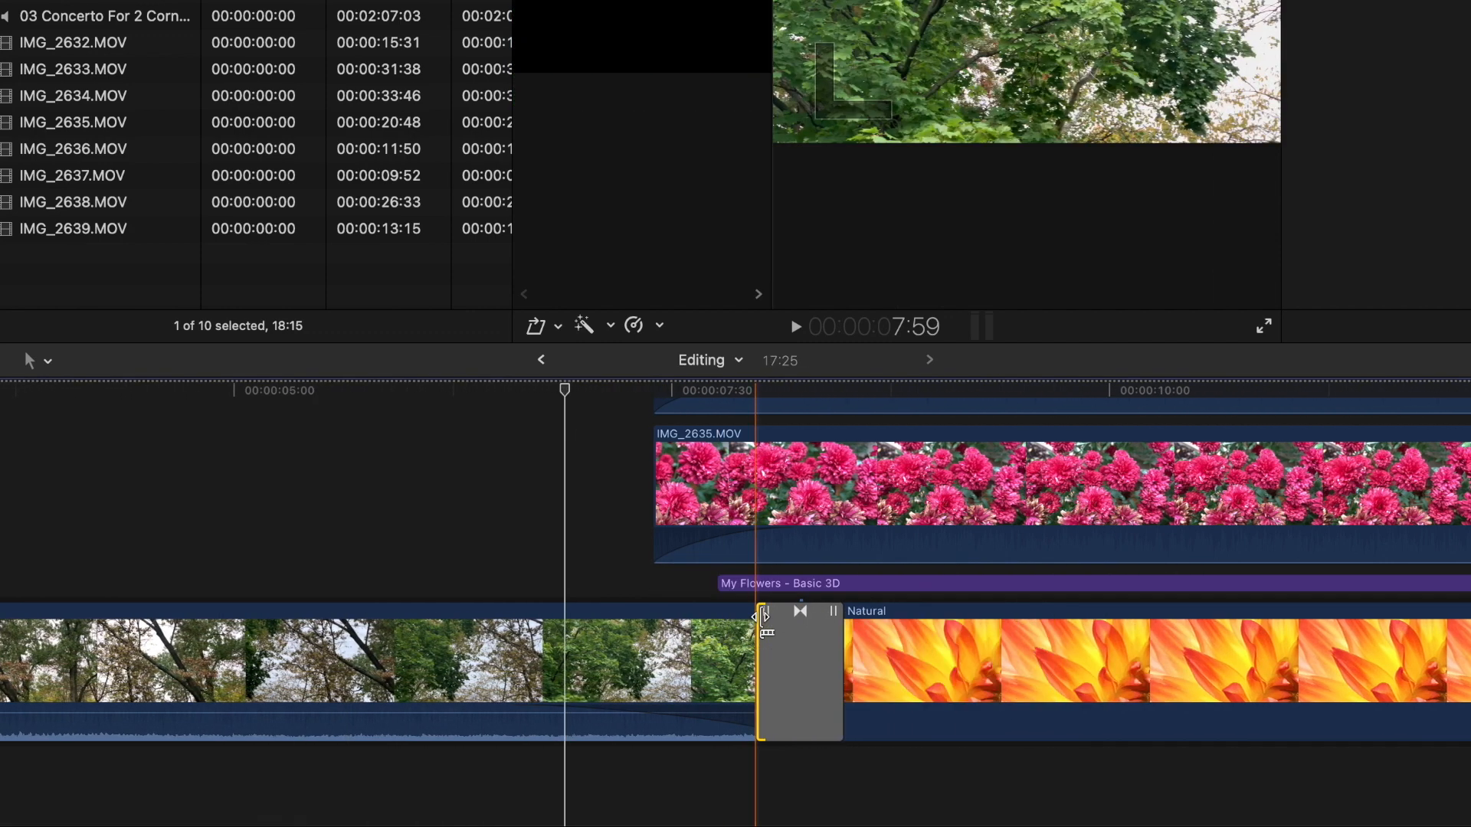
{"action": "key", "text": "super+z"}
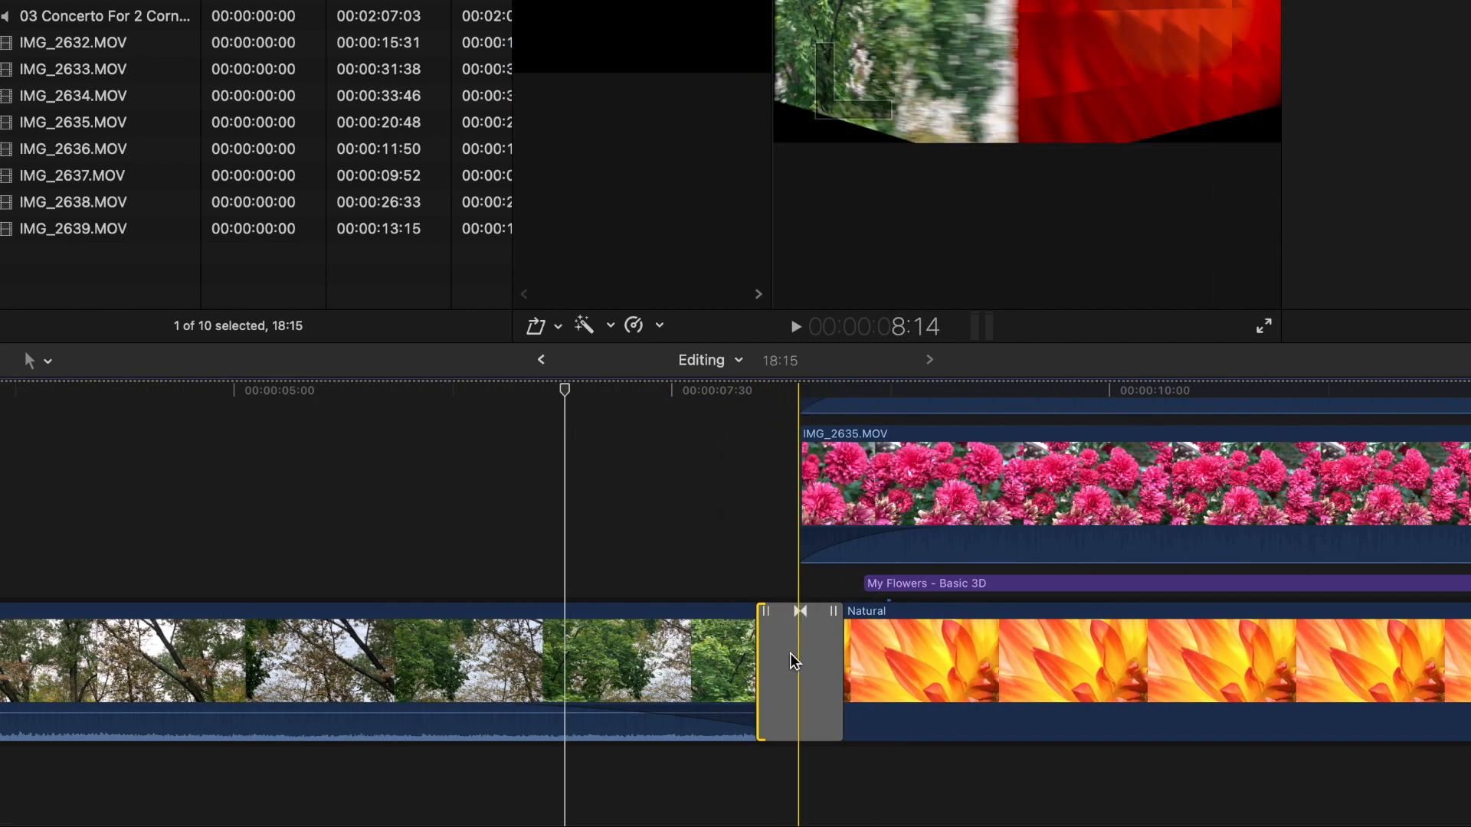
Try extending the transition's start edge earlier over IMG_2638.MOV, undo it, and try moving the transition's edit point earlier.
{"action": "left_click", "coordinate": [797, 690]}
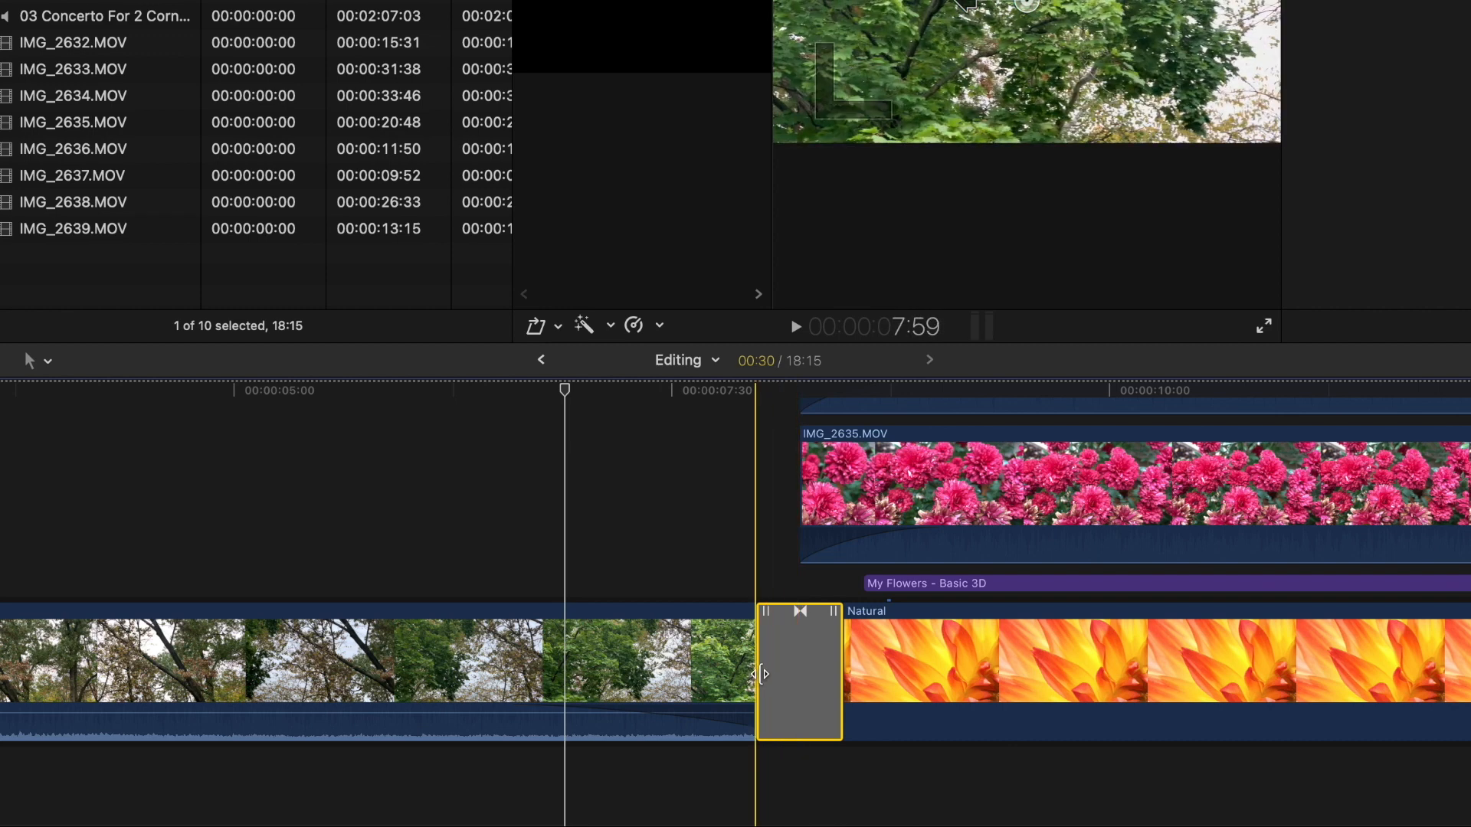
{"action": "left_click_drag", "start_coordinate": [764, 672], "coordinate": [569, 676]}
{"action": "key", "text": "super+z"}
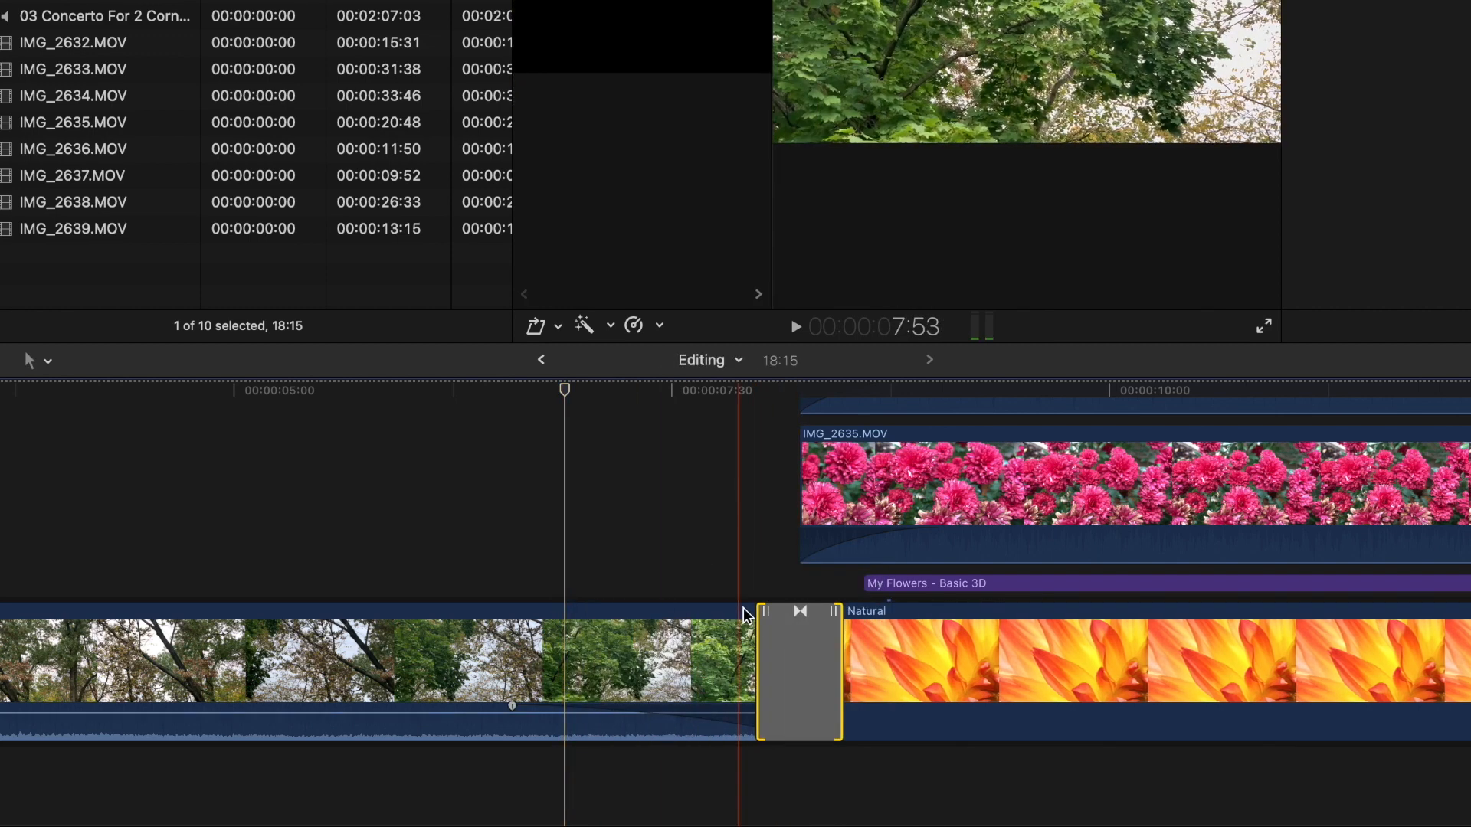
{"action": "left_click_drag", "start_coordinate": [799, 613], "coordinate": [534, 622]}
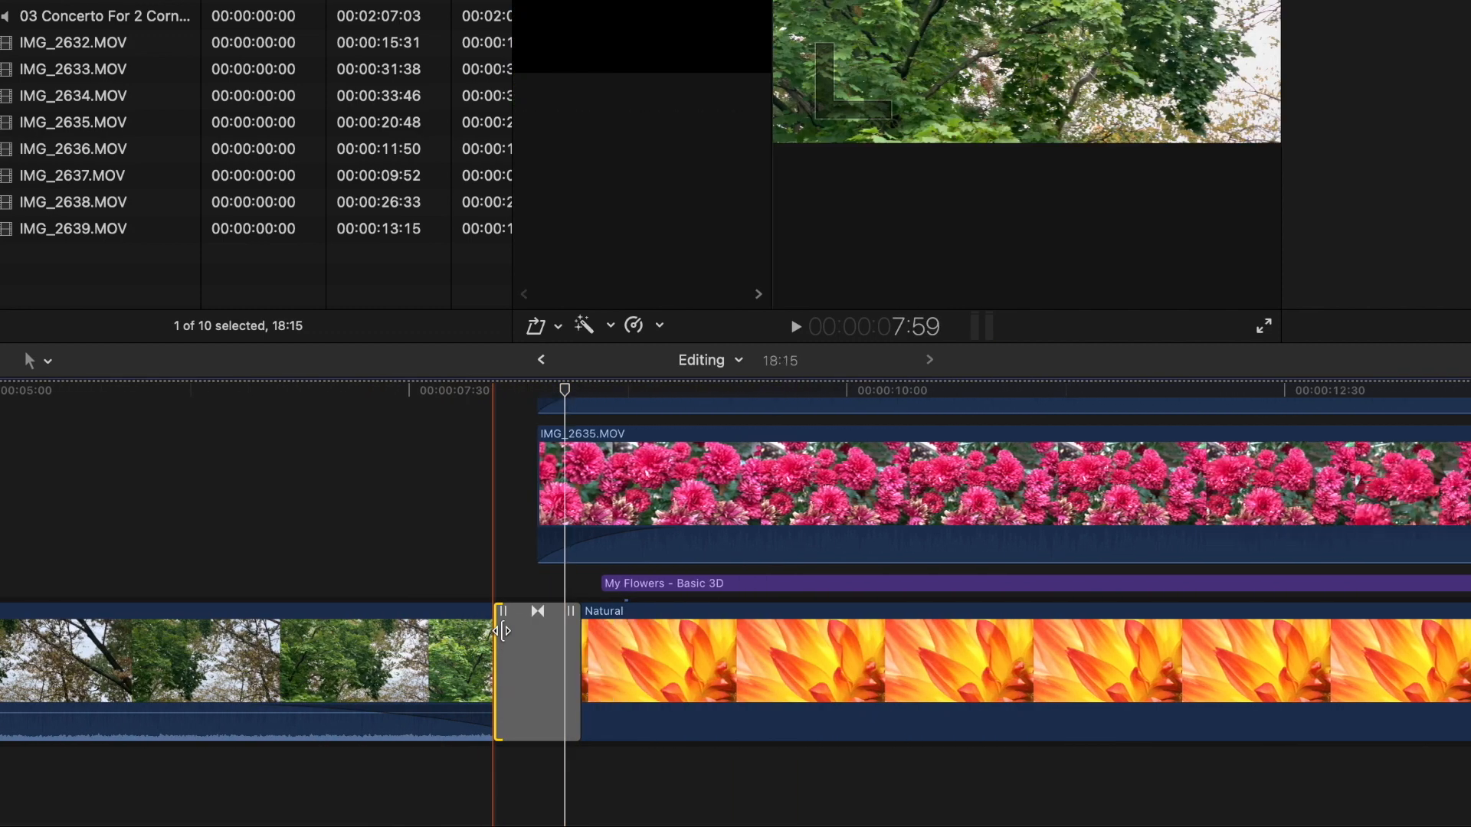
Try extending the start edge of the transition before Natural once more, then undo the duration change.
{"action": "key", "text": "super+minus"}
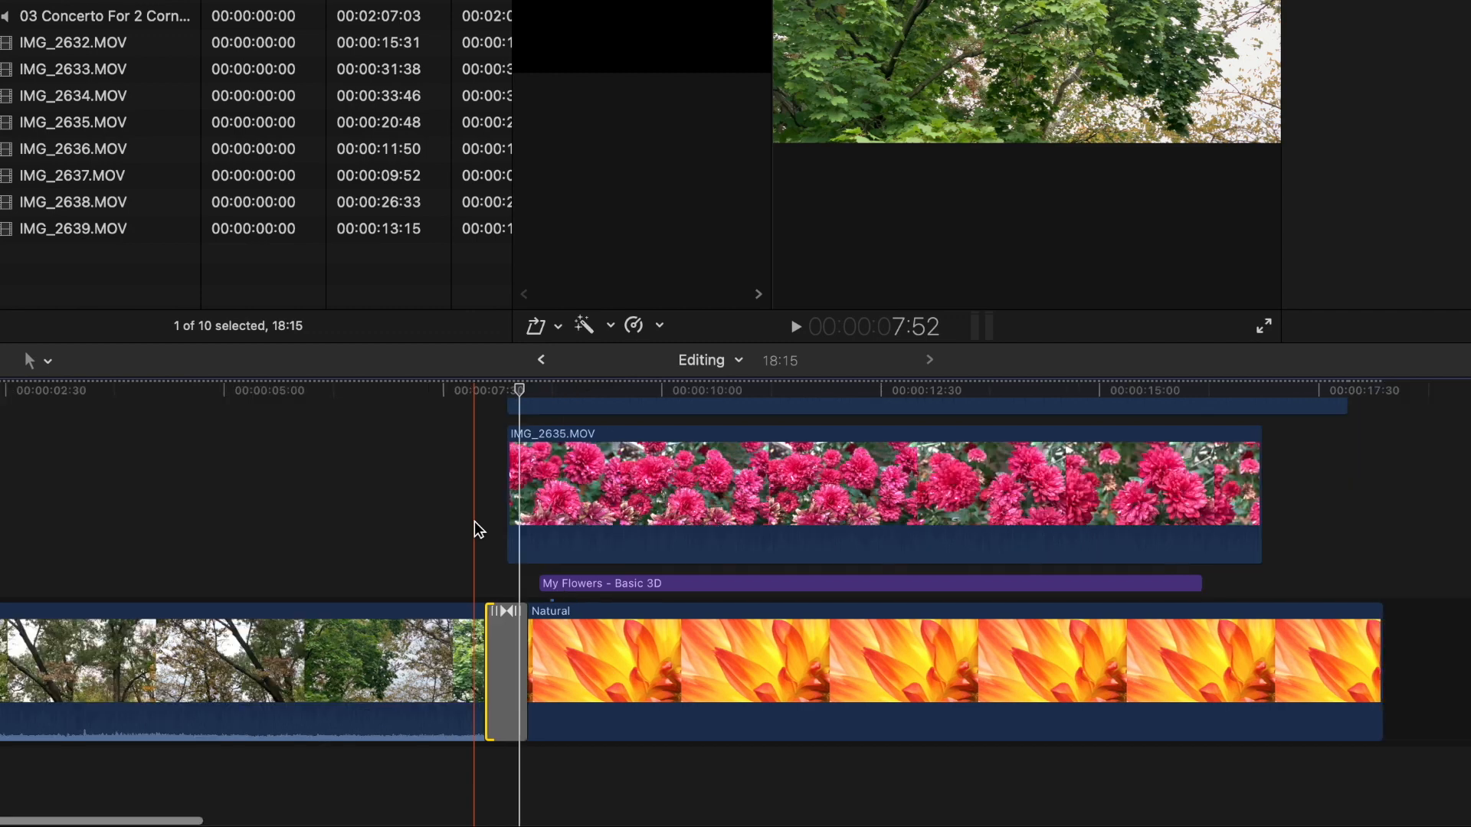
{"action": "key", "text": "super+minus"}
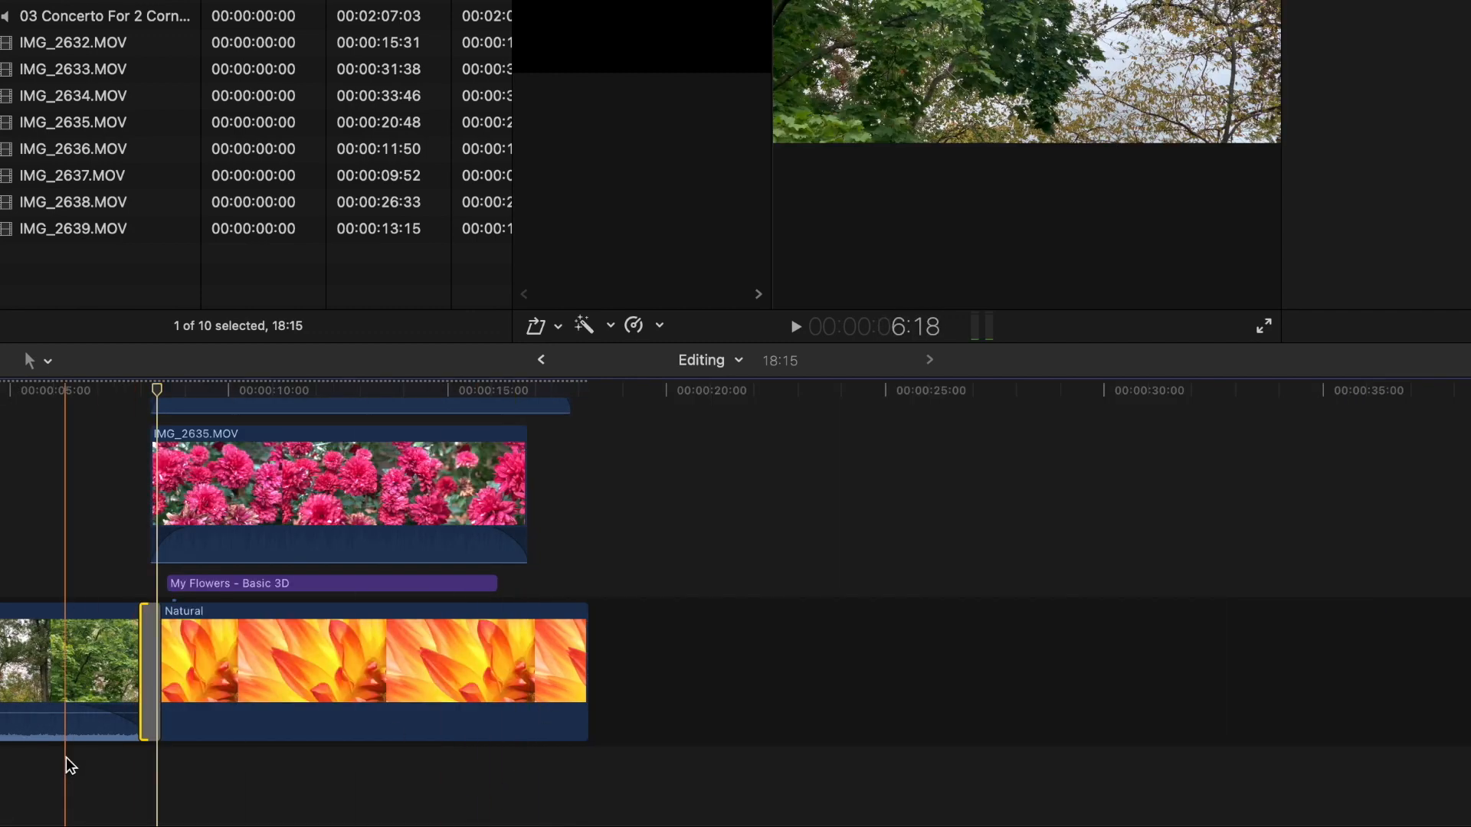
{"action": "left_click", "coordinate": [166, 775]}
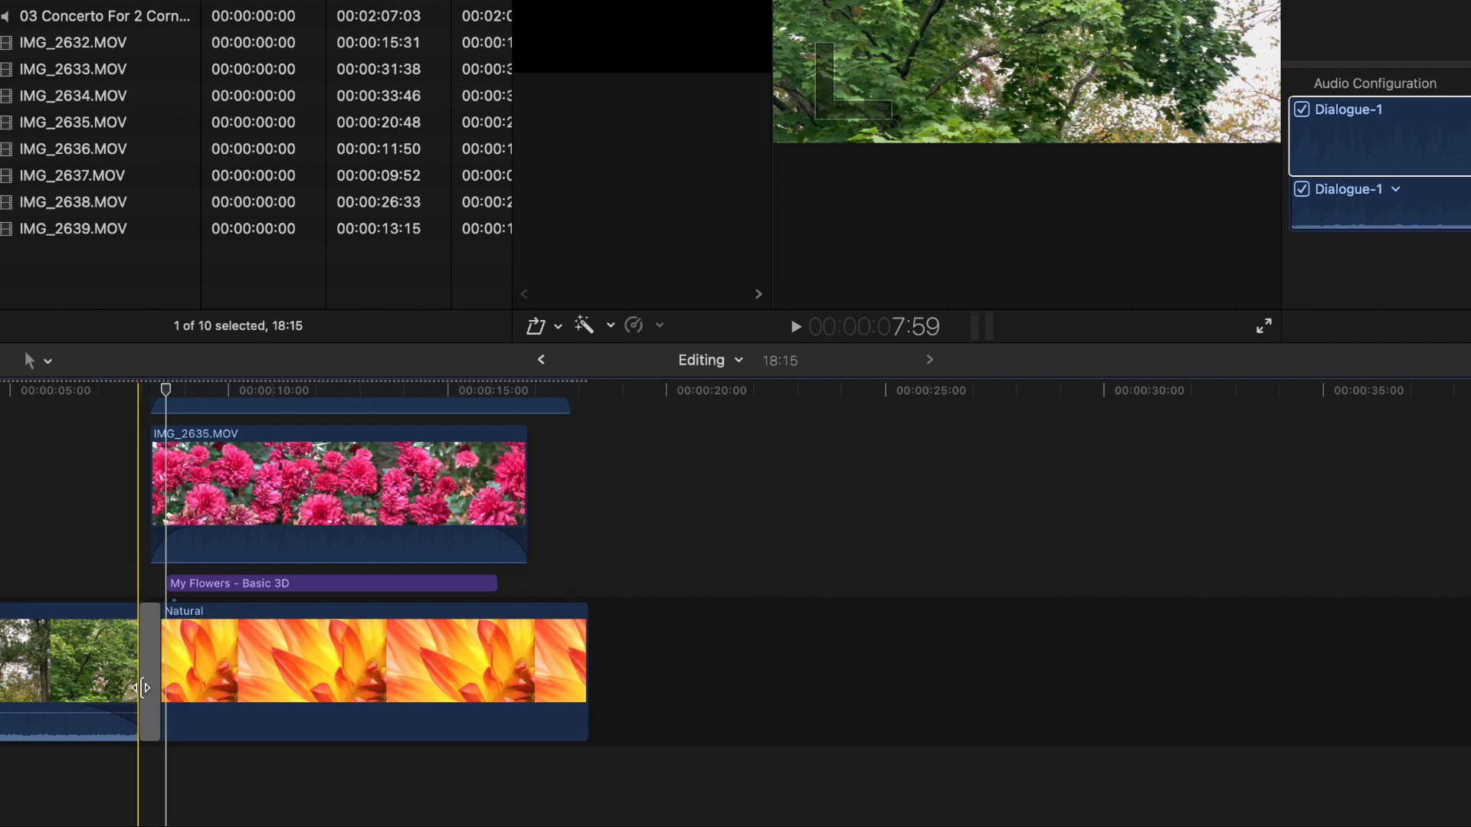
{"action": "left_click_drag", "start_coordinate": [141, 688], "coordinate": [76, 685]}
{"action": "key", "text": "super+z"}
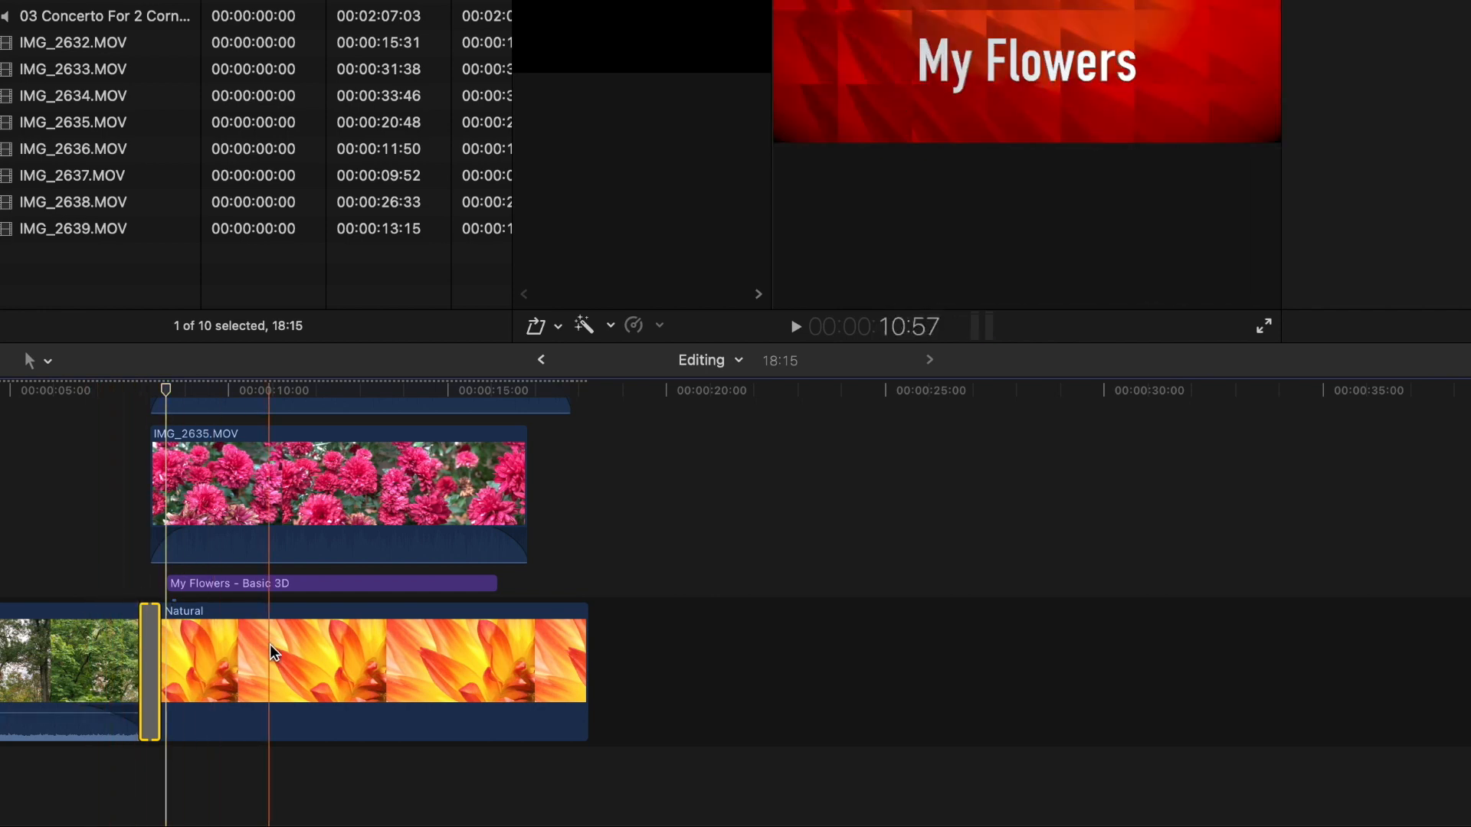
Examine the Spin Direction and View options of the Cube transition before Natural, and place the playhead inside it at 8:14.
{"action": "key", "text": "super+="}
{"action": "key", "text": "super+="}
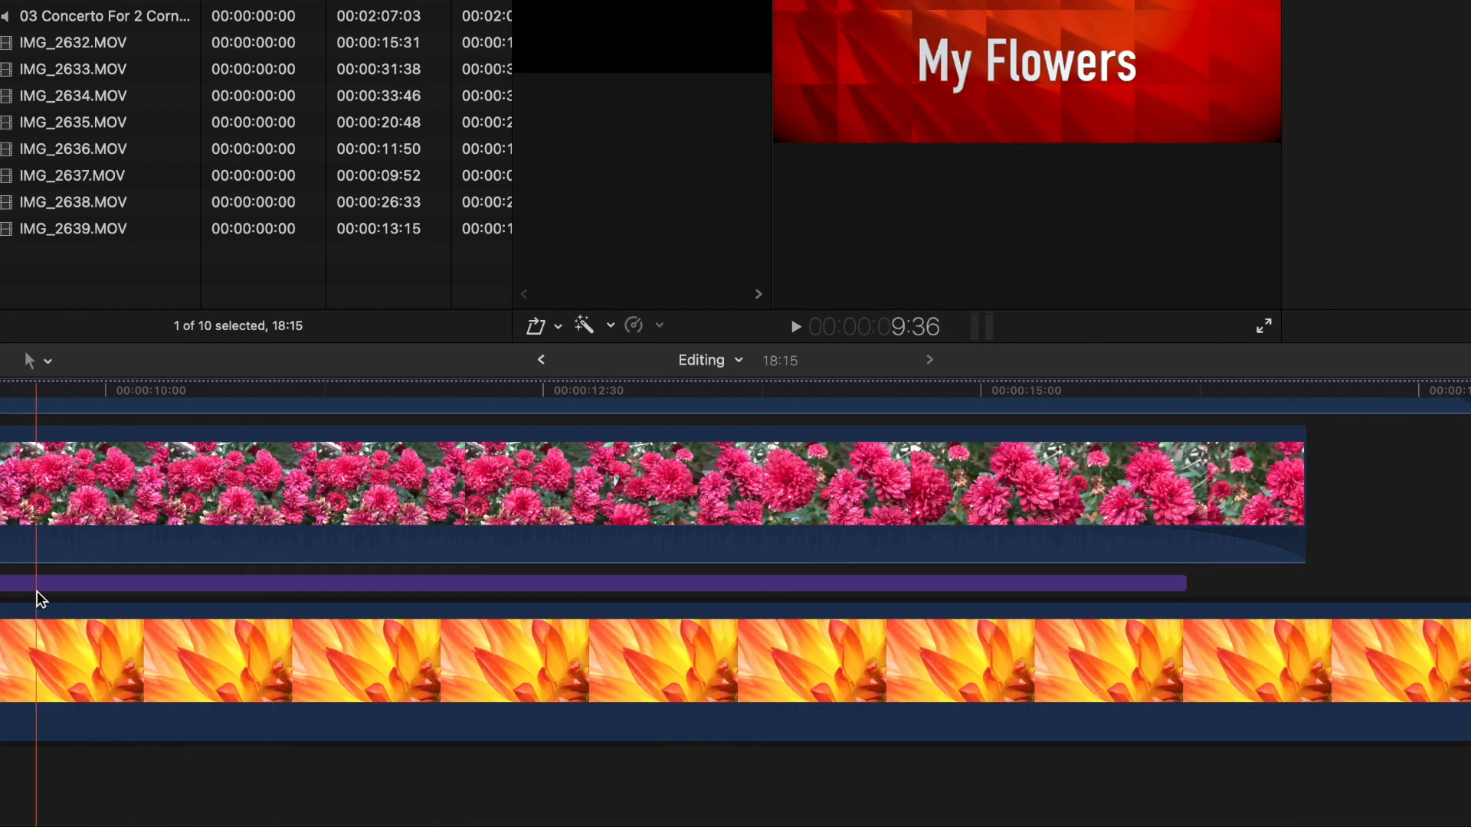
{"action": "scroll", "coordinate": [37, 591], "scroll_direction": "left", "scroll_amount": 5}
{"action": "scroll", "coordinate": [37, 591], "scroll_direction": "up", "scroll_amount": 1}
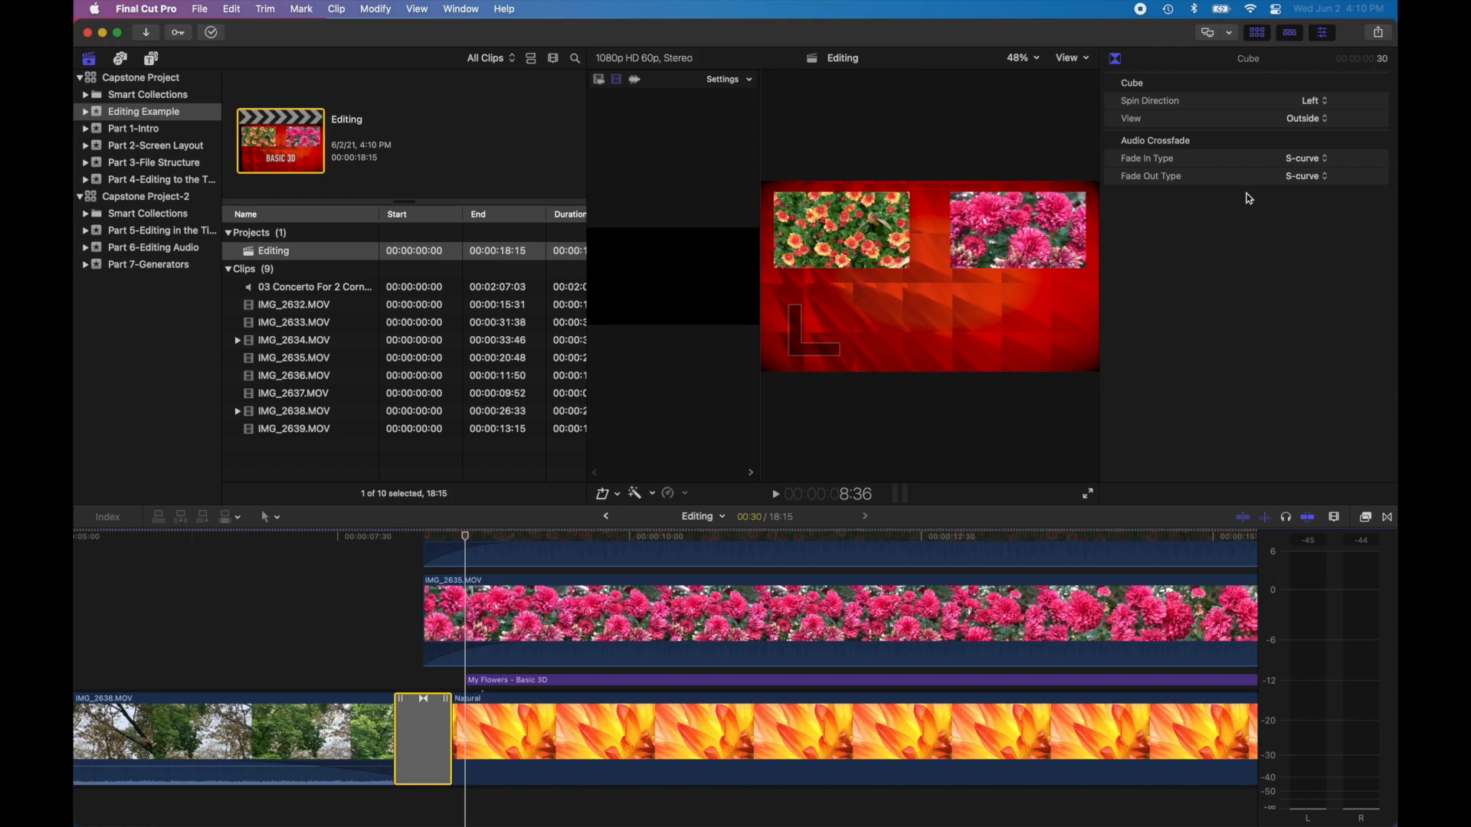
{"action": "left_click", "coordinate": [1315, 102]}
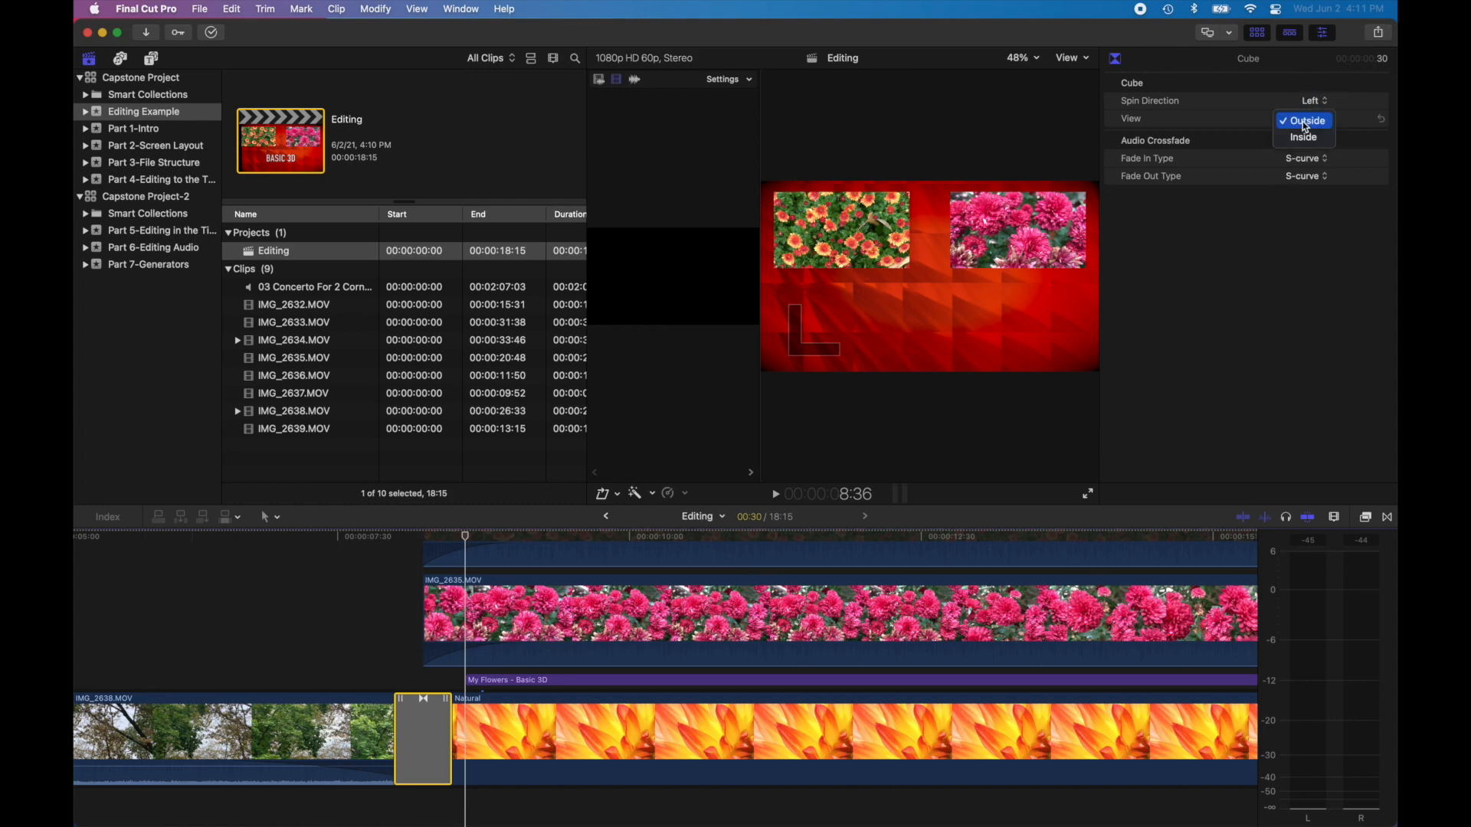
{"action": "left_click", "coordinate": [1305, 123]}
{"action": "left_click", "coordinate": [426, 541]}
Set the Cube transition's Spin Direction to Up and its View to Inside.
{"action": "left_click", "coordinate": [1311, 103]}
{"action": "left_click", "coordinate": [1316, 137]}
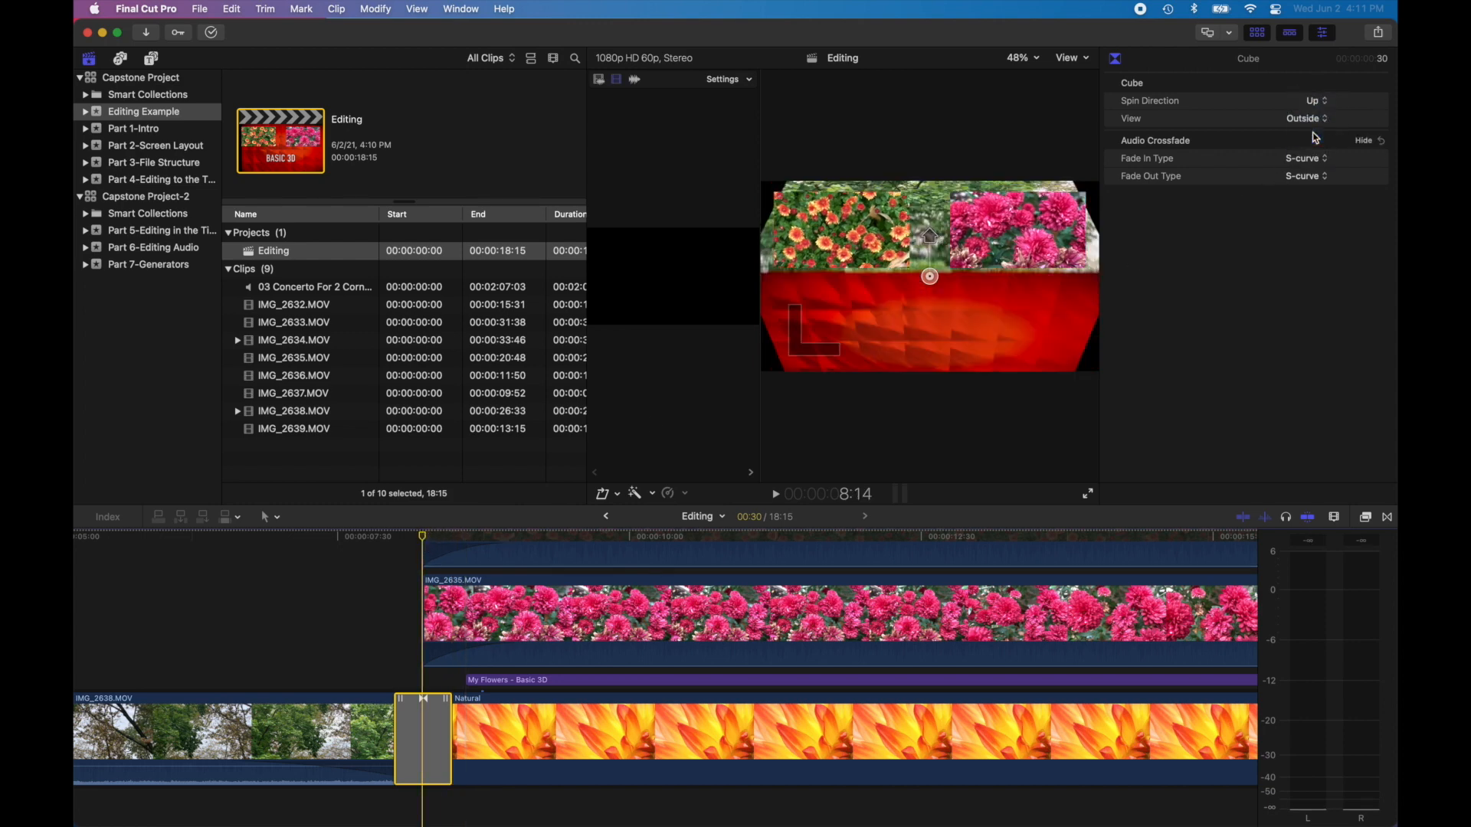
{"action": "left_click", "coordinate": [1313, 123]}
{"action": "left_click", "coordinate": [1312, 138]}
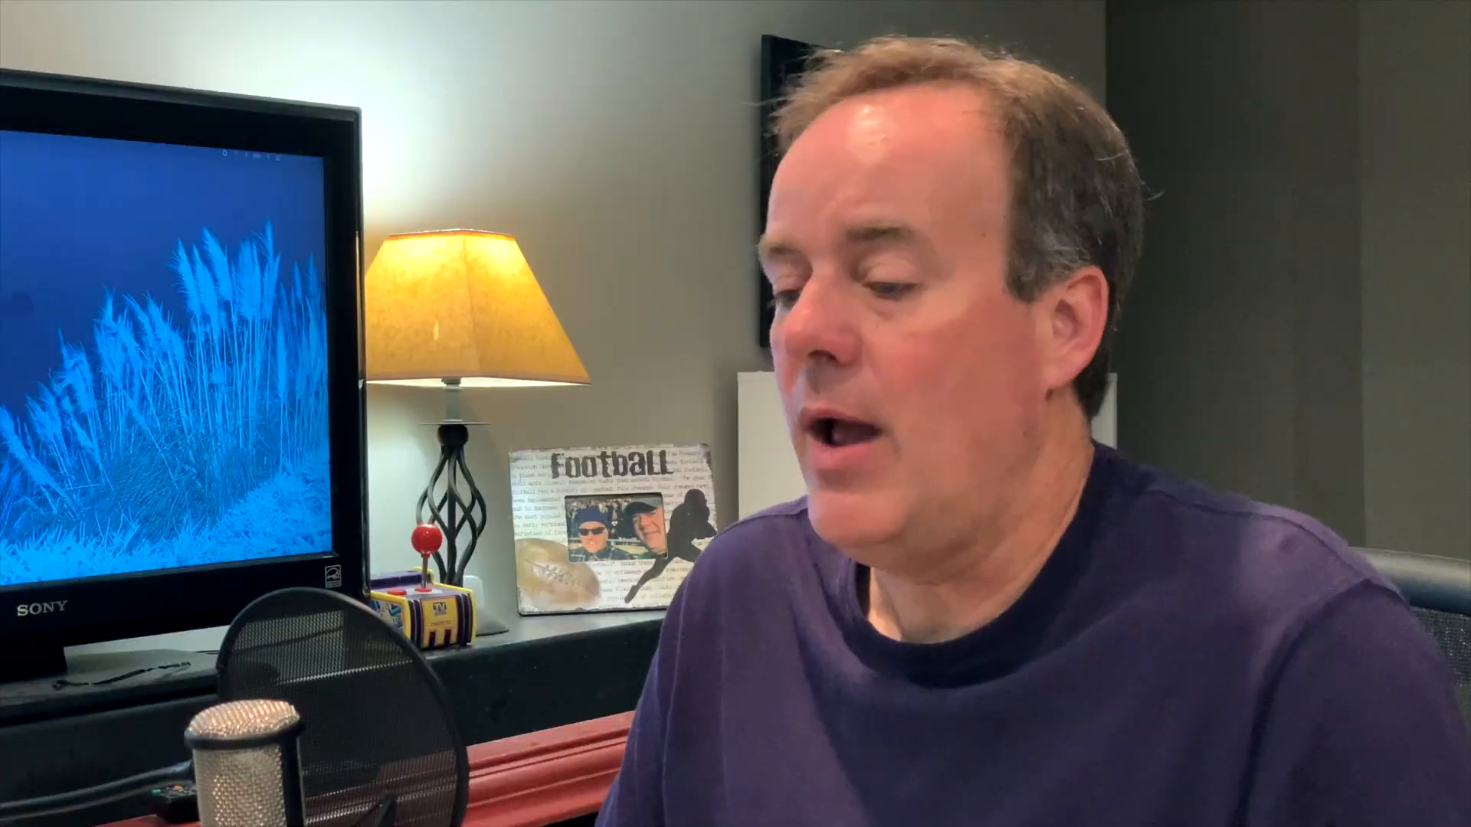